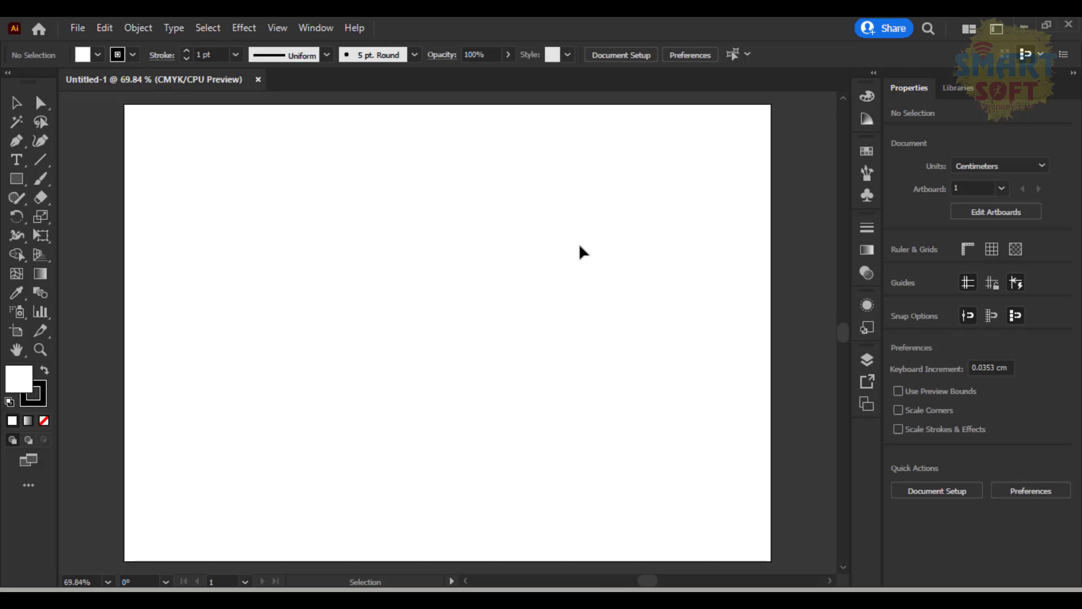
{"action": "left_click", "coordinate": [99, 56]}
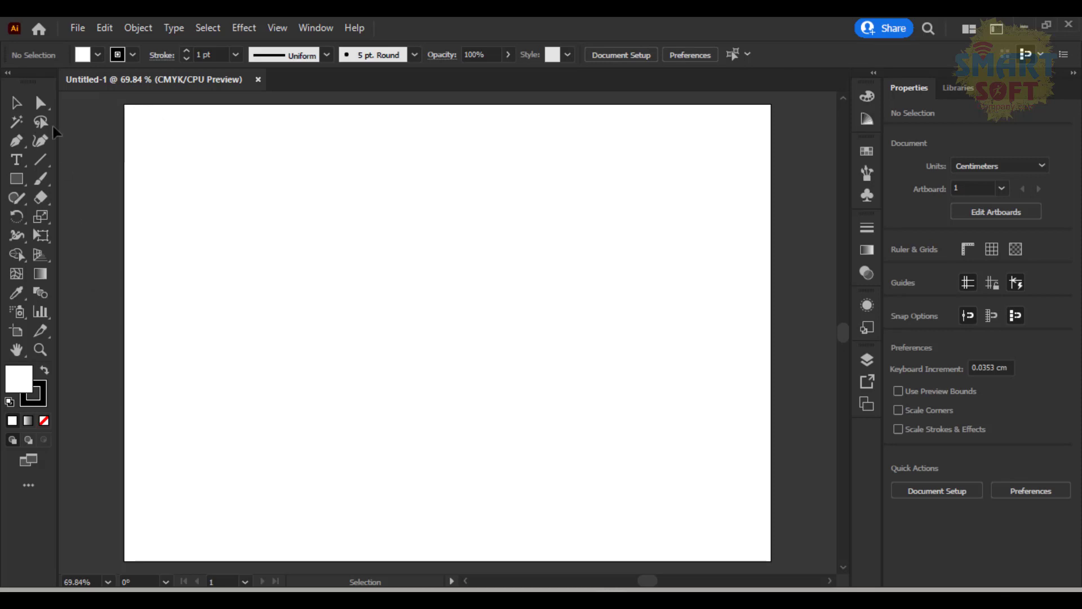
{"action": "left_click", "coordinate": [99, 56]}
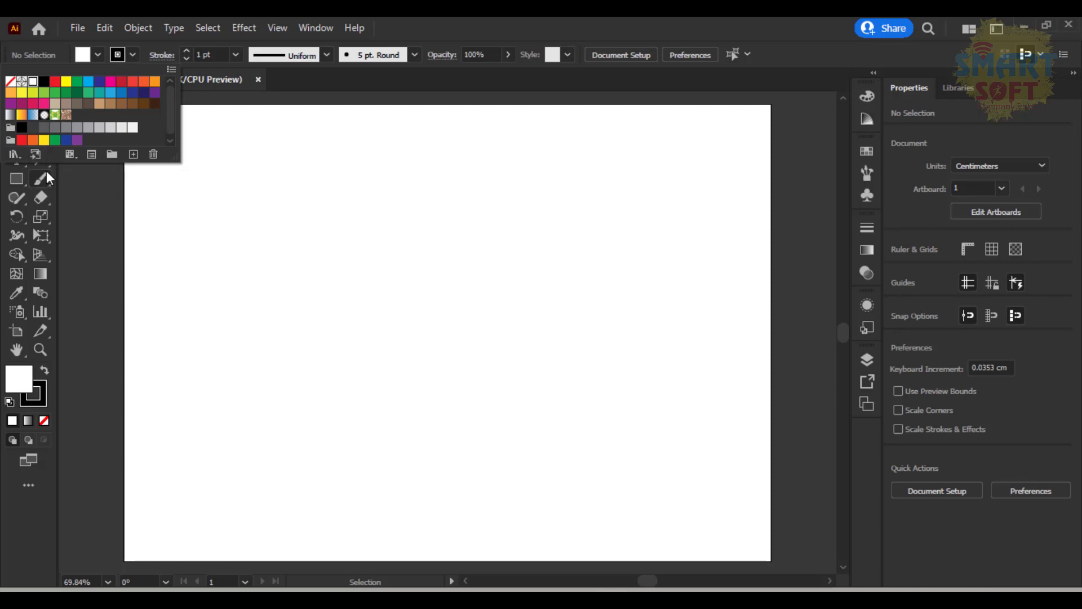
{"action": "left_click", "coordinate": [307, 16]}
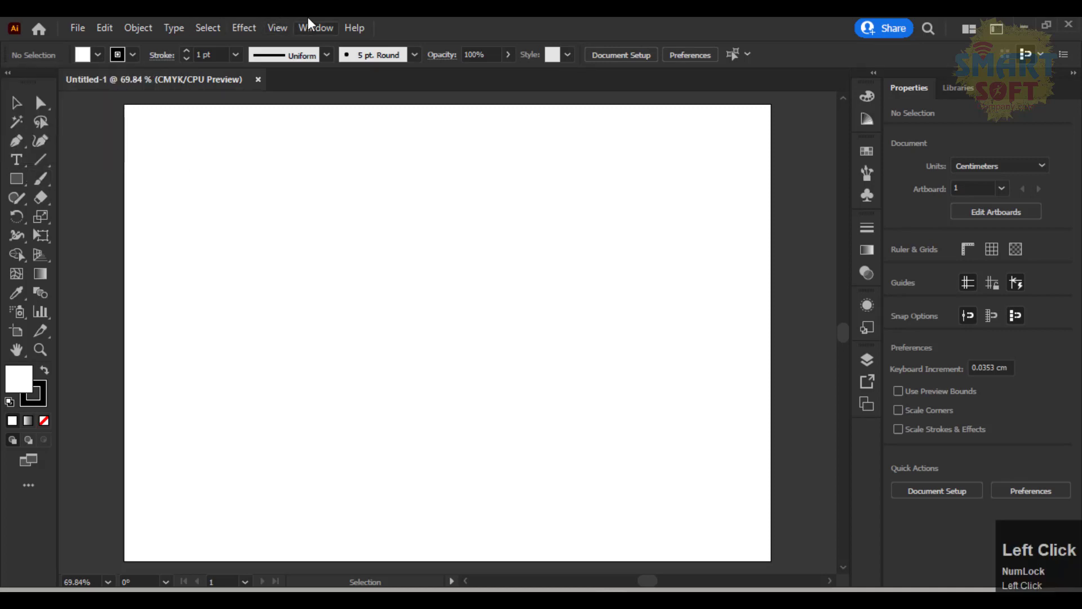
- Open the Swatches panel and lengthen it until all swatch rows and colour groups fit
{"action": "left_click", "coordinate": [312, 23]}
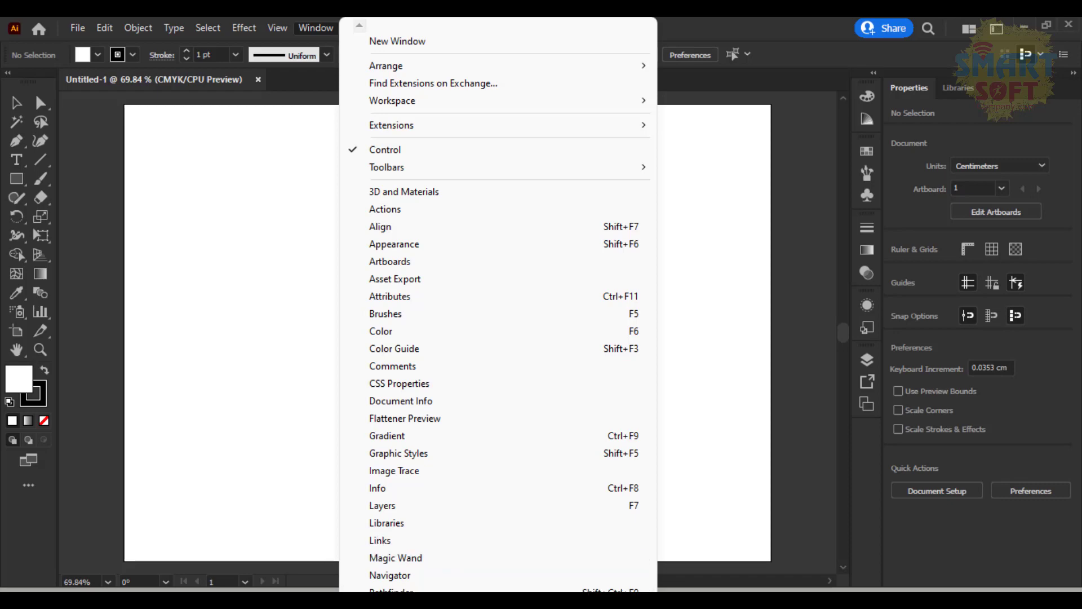
{"action": "scroll", "coordinate": [499, 313], "scroll_direction": "down", "scroll_amount": 3}
{"action": "scroll", "coordinate": [417, 555], "scroll_direction": "down", "scroll_amount": 2}
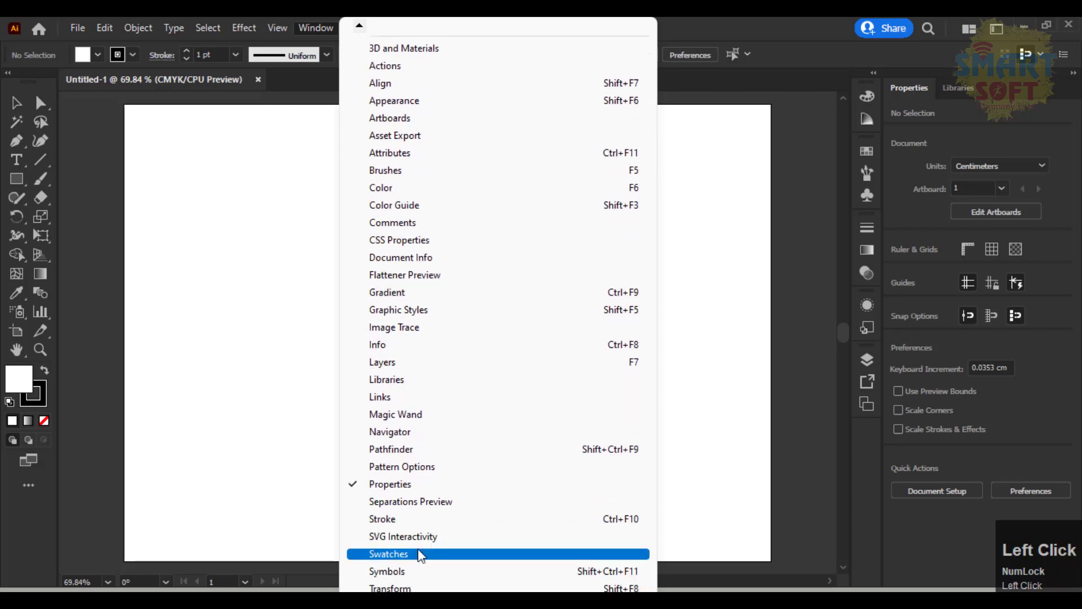
{"action": "left_click", "coordinate": [418, 555]}
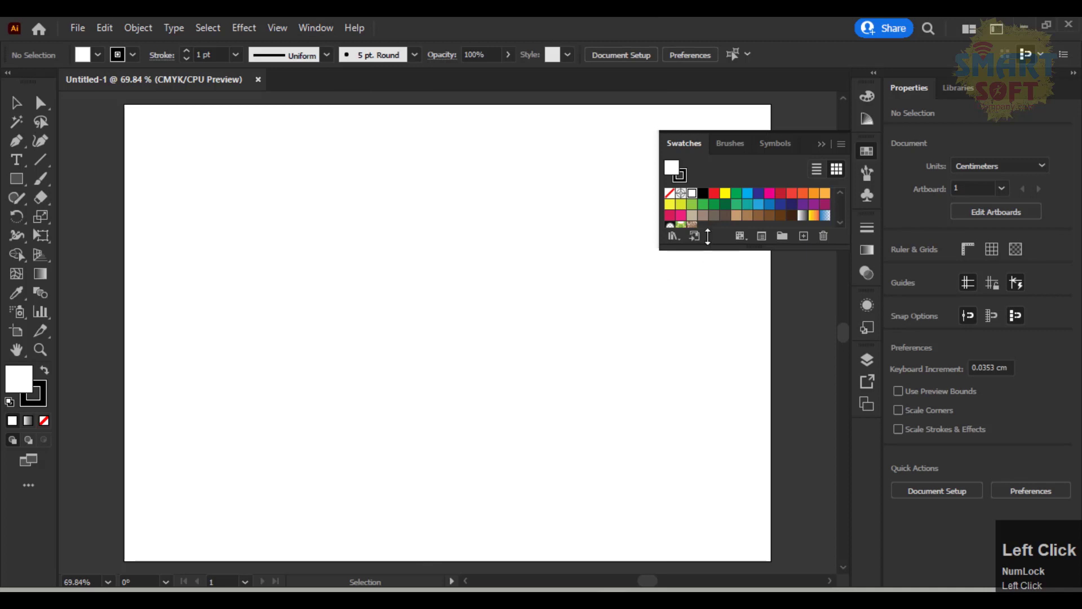
{"action": "left_click", "coordinate": [98, 56]}
{"action": "left_click", "coordinate": [694, 251]}
{"action": "left_click_drag", "start_coordinate": [758, 250], "coordinate": [761, 293]}
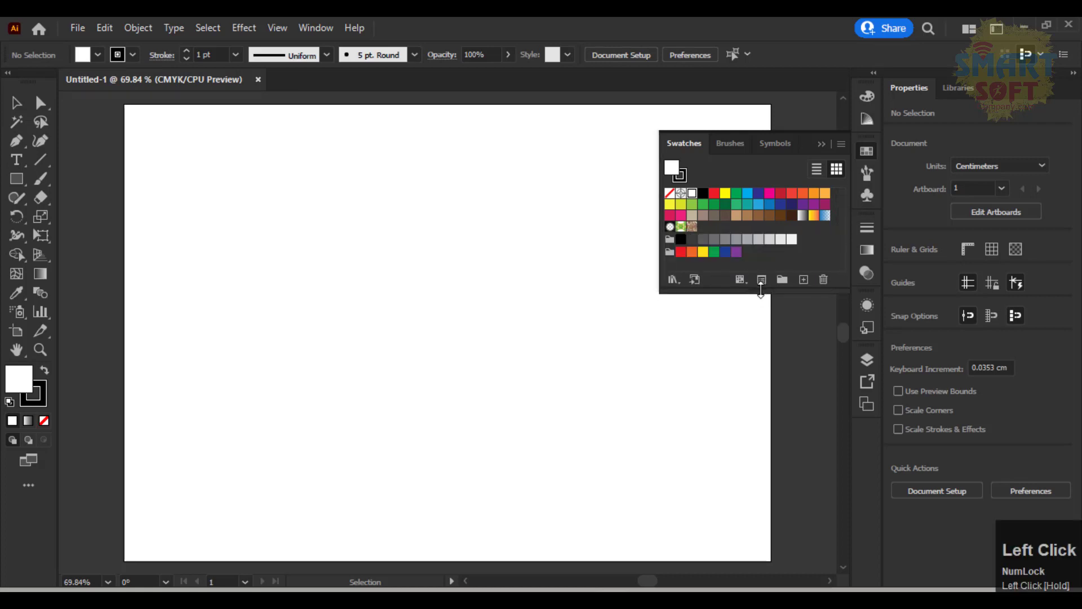
- Draw a rectangle about 8.15 by 6.42 cm in the lower-left corner of the artboard
{"action": "left_click", "coordinate": [16, 179]}
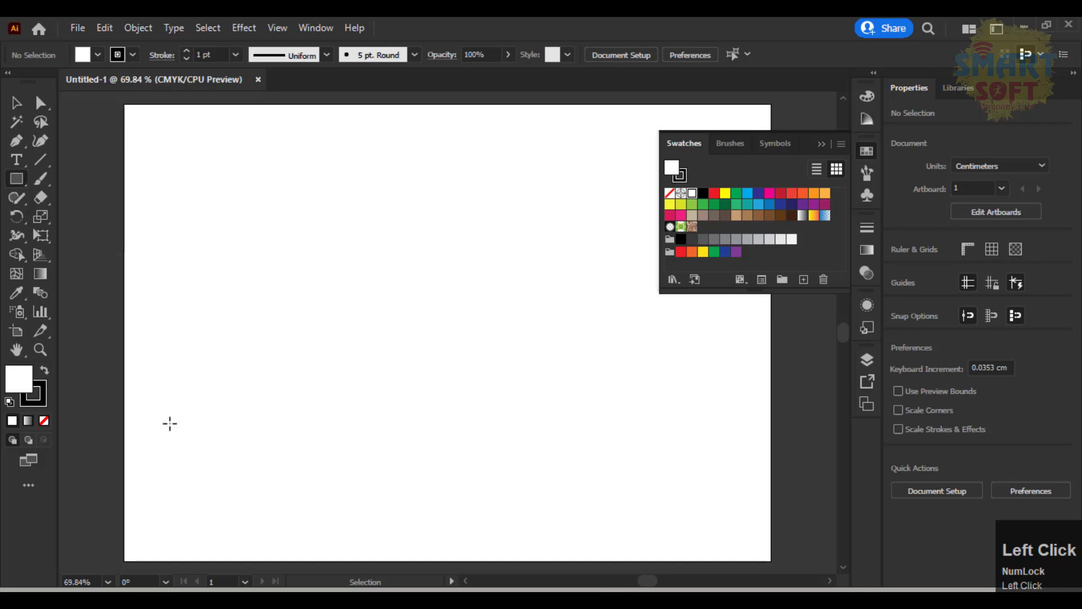
{"action": "left_click_drag", "start_coordinate": [147, 398], "coordinate": [324, 538]}
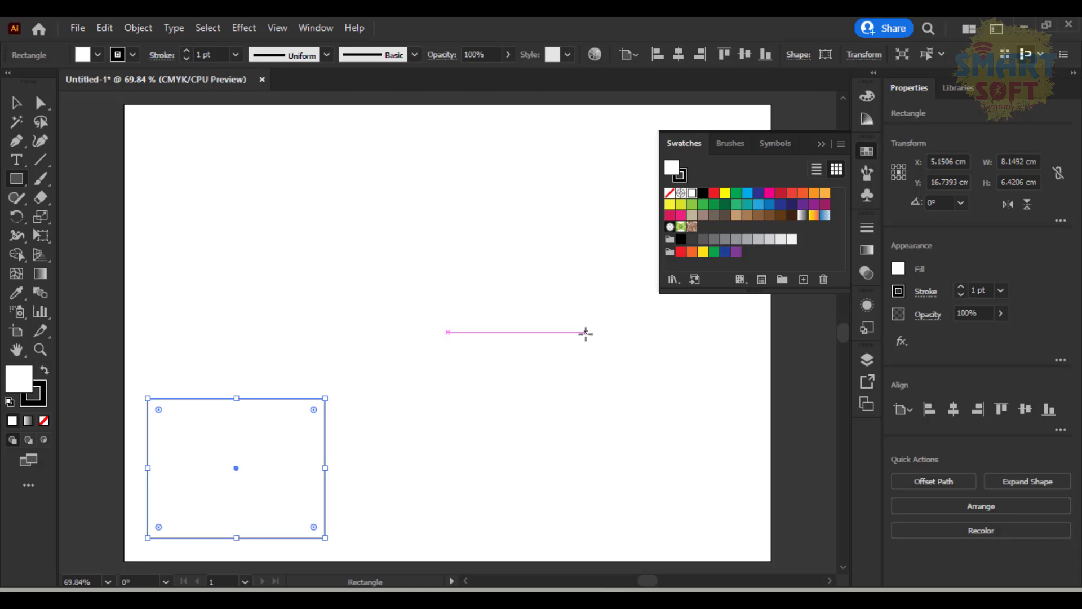
- Try the White, Black gradient, the yellow-to-red gradient and the blue fading gradient as the rectangle's fill
{"action": "left_click", "coordinate": [803, 217]}
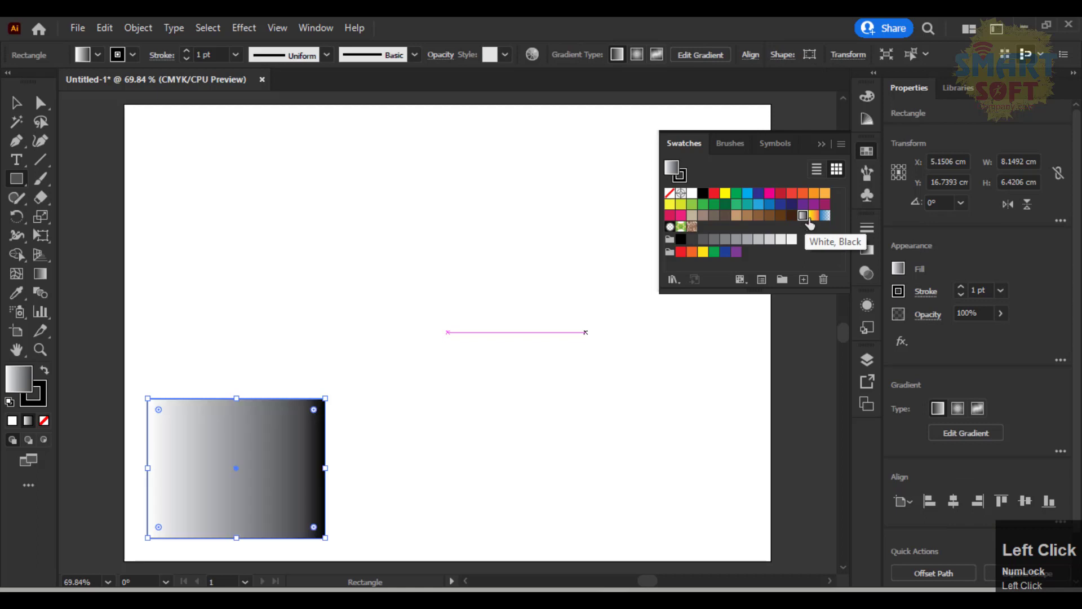
{"action": "left_click", "coordinate": [813, 217]}
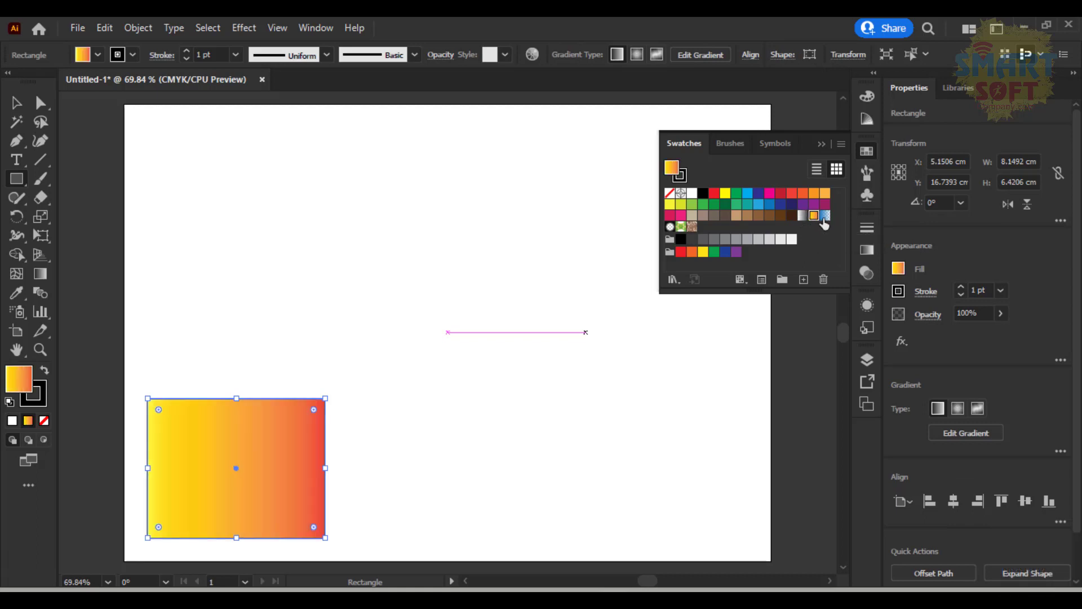
{"action": "left_click", "coordinate": [824, 218]}
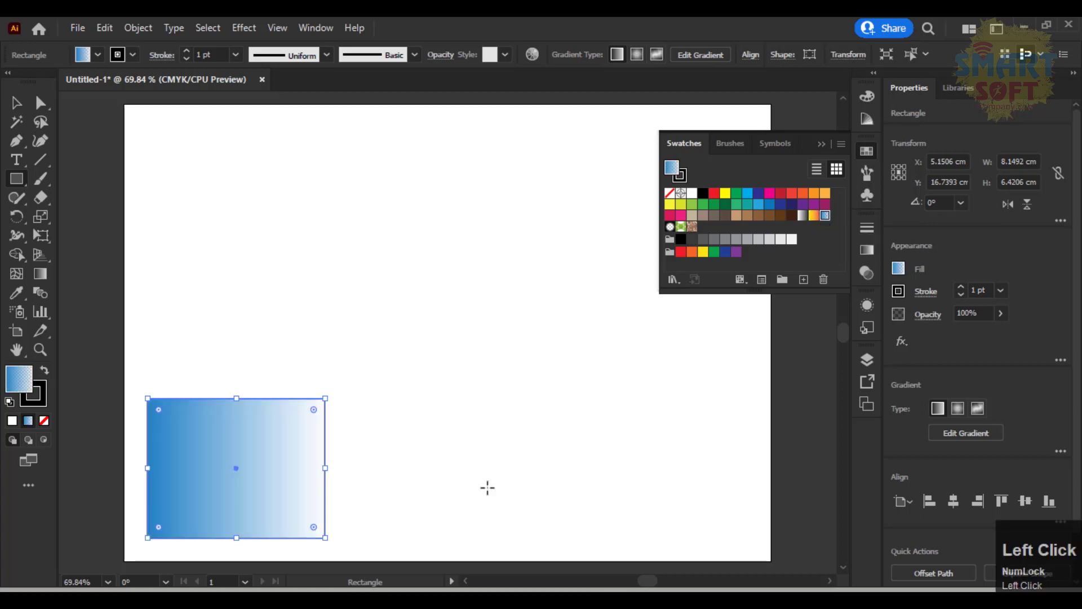
- Open the Brights gradient swatch library, place it directly below the Swatches panel and make it taller
{"action": "left_click", "coordinate": [673, 280]}
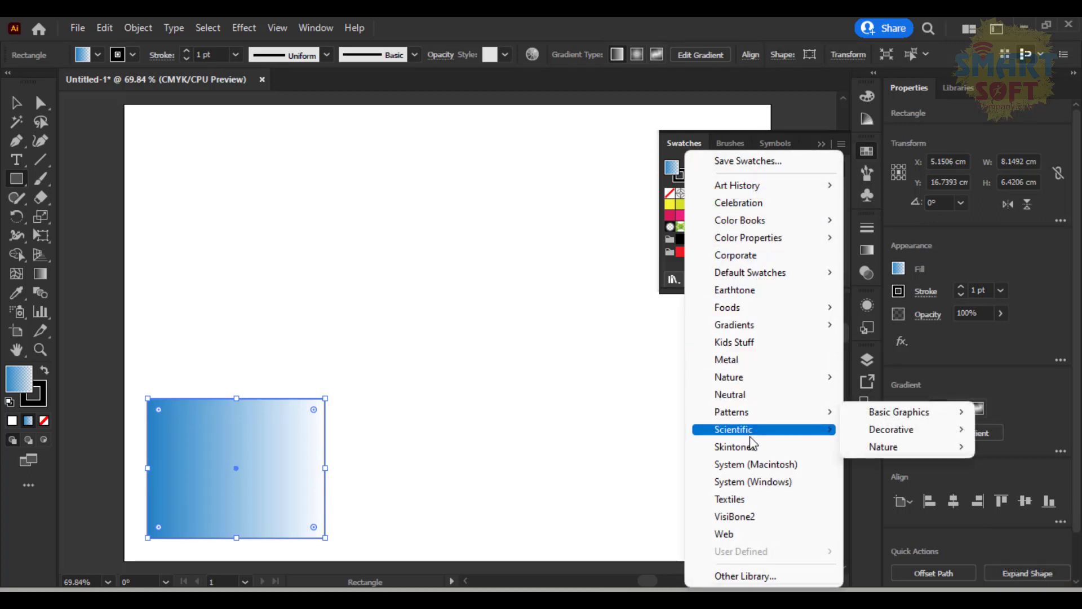
{"action": "mouse_move", "coordinate": [753, 333]}
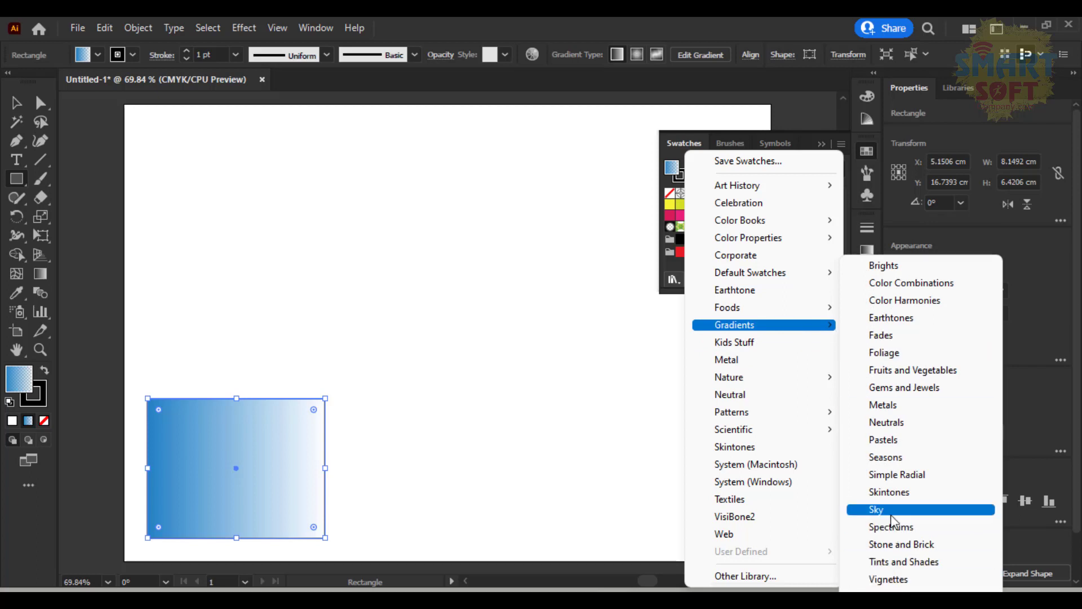
{"action": "left_click", "coordinate": [902, 269]}
{"action": "left_click_drag", "start_coordinate": [534, 261], "coordinate": [748, 293]}
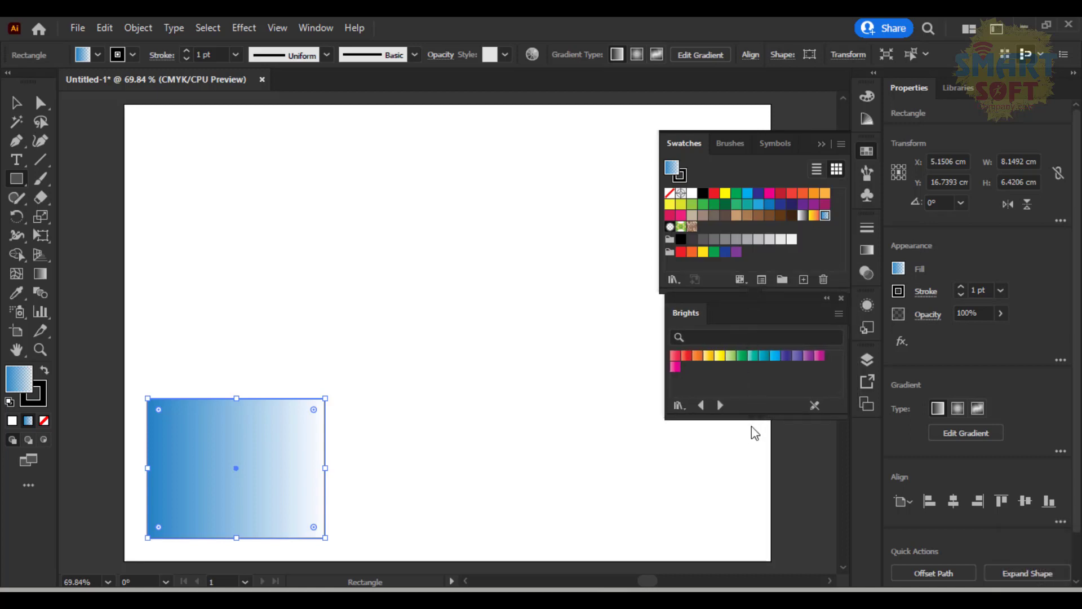
{"action": "left_click_drag", "start_coordinate": [750, 418], "coordinate": [753, 492]}
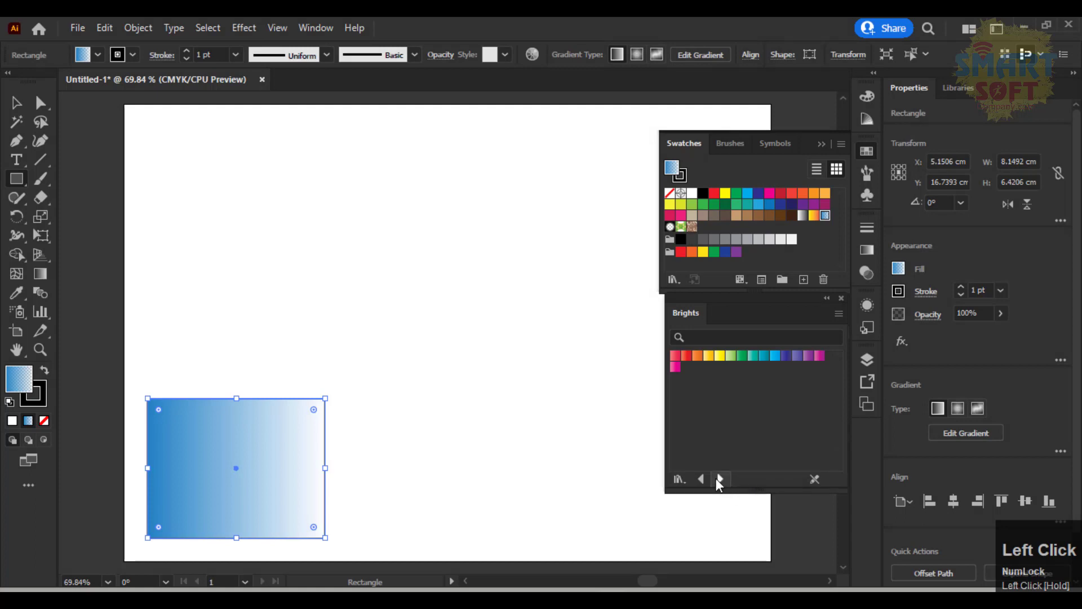
- Advance through the gradient libraries to Earthtones, trying a yellow-green-blue gradient on the way, and fill the rectangle with the dark teal radial gradient
{"action": "left_click", "coordinate": [720, 479]}
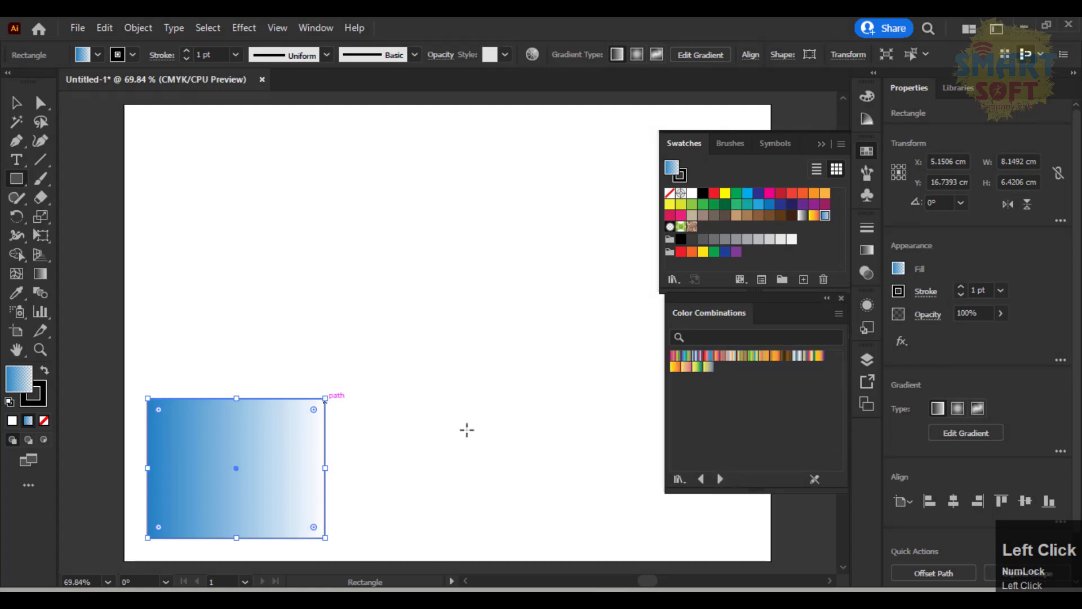
{"action": "left_click", "coordinate": [698, 367]}
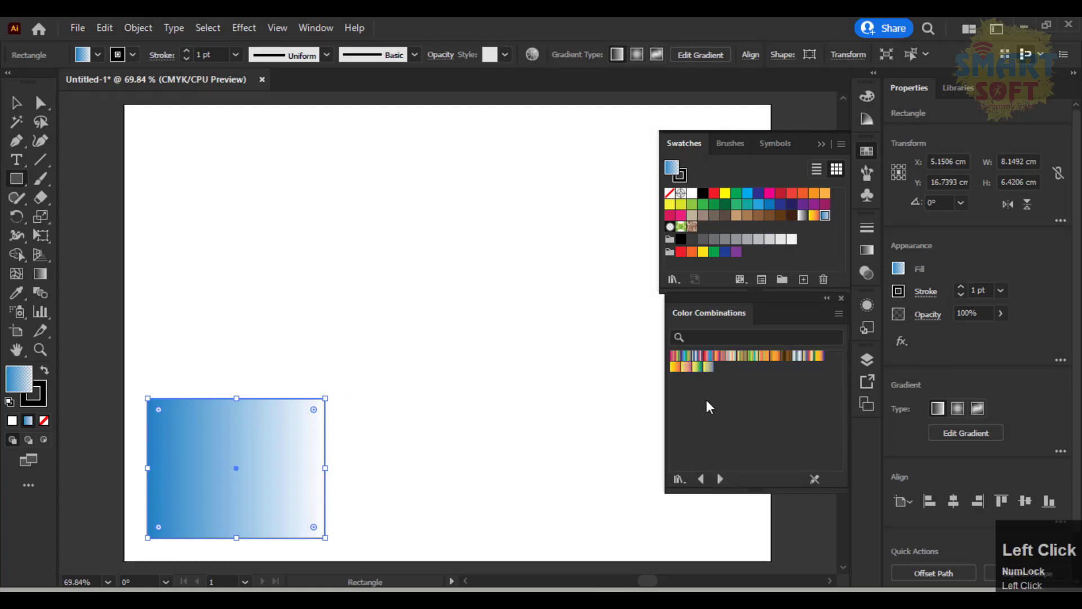
{"action": "left_click", "coordinate": [716, 478]}
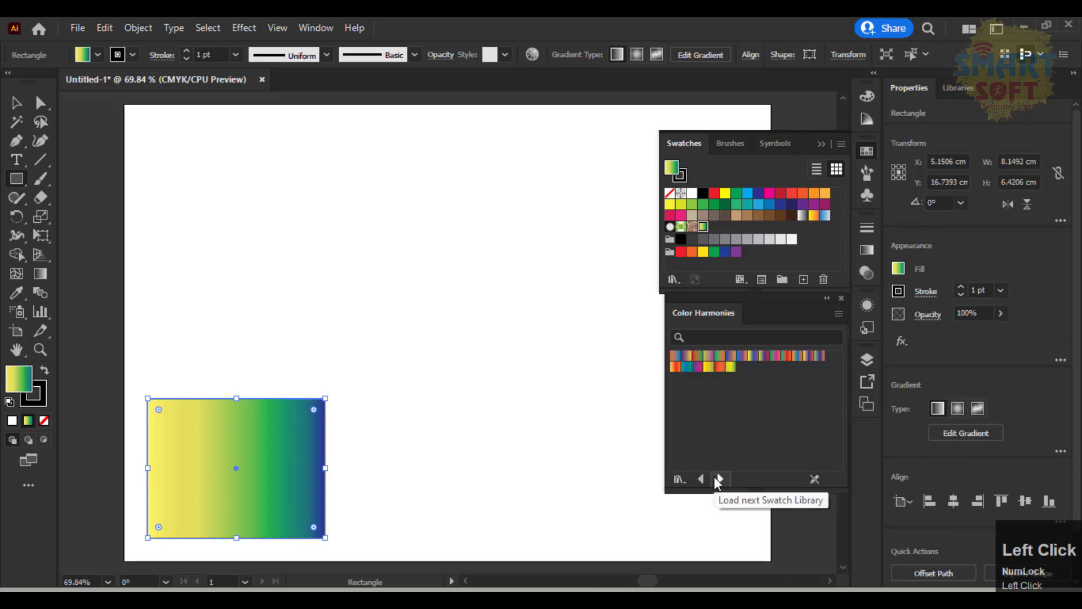
{"action": "left_click", "coordinate": [715, 476]}
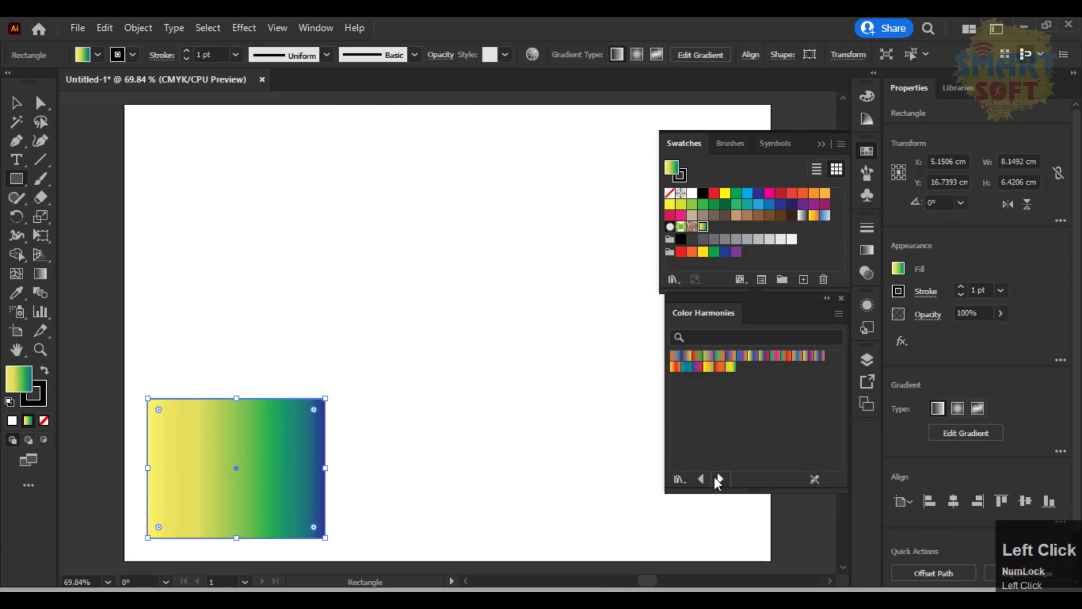
{"action": "left_click", "coordinate": [754, 378]}
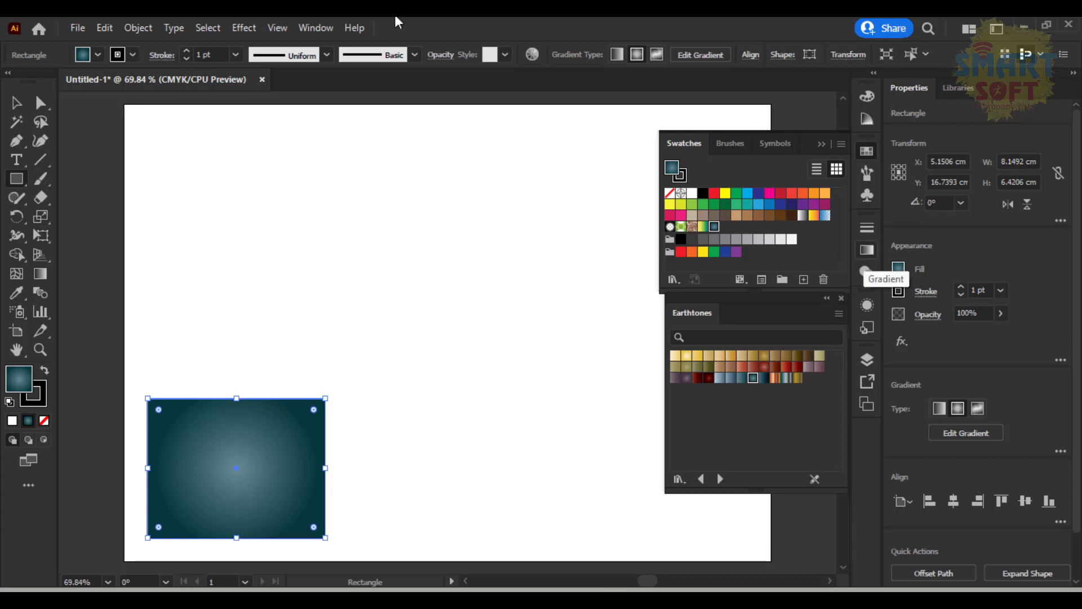
- Open the Gradient panel for the selected rectangle and check its entry and shortcut among the available panels
{"action": "left_click", "coordinate": [323, 22]}
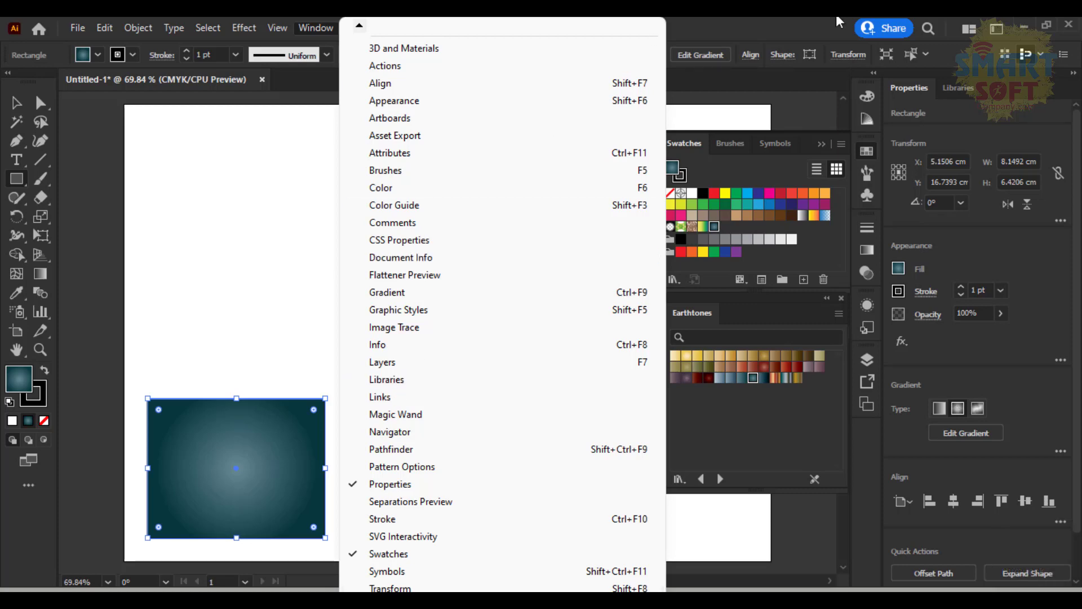
{"action": "left_click", "coordinate": [747, 17]}
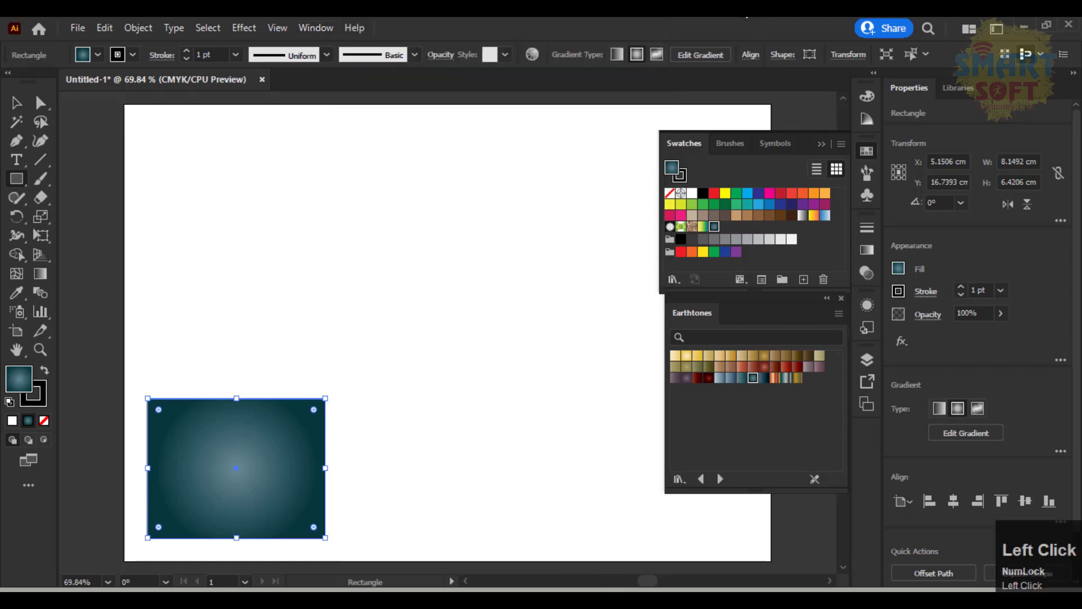
{"action": "key", "text": "ctrl+F9"}
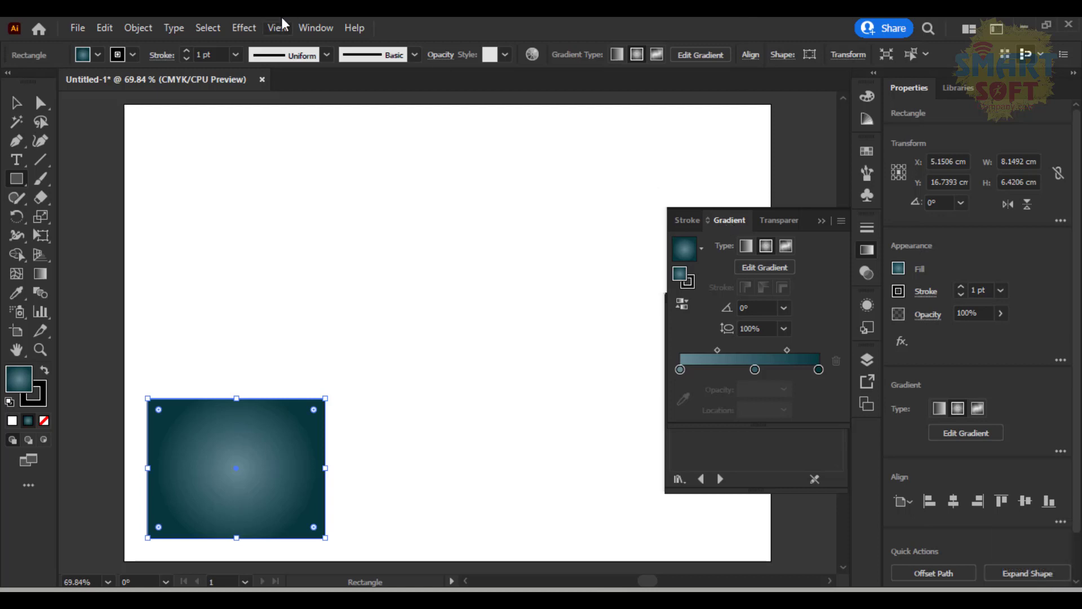
{"action": "left_click", "coordinate": [317, 26]}
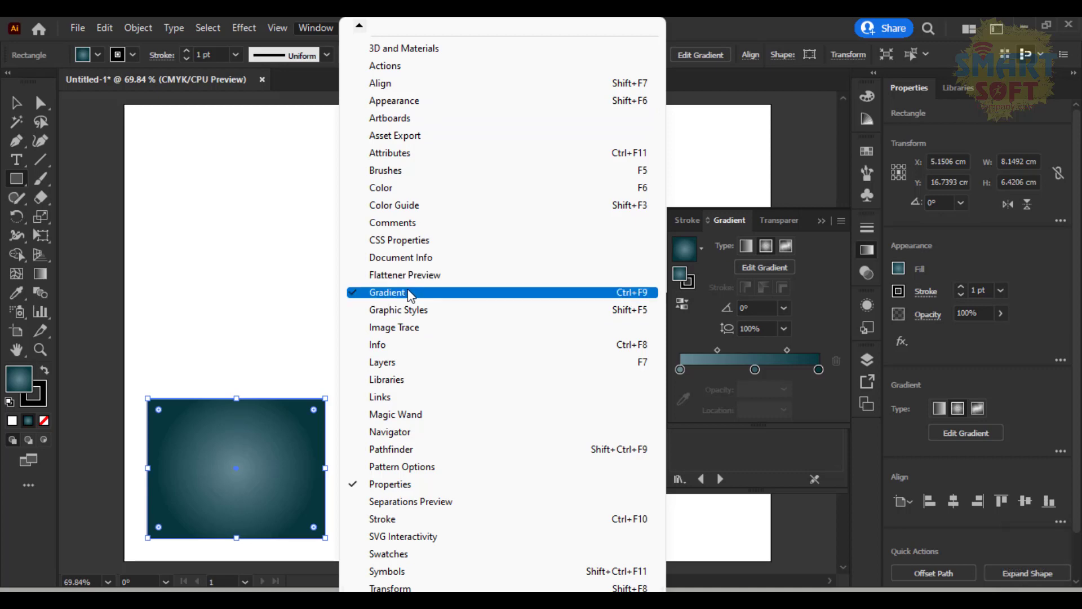
{"action": "left_click", "coordinate": [764, 24]}
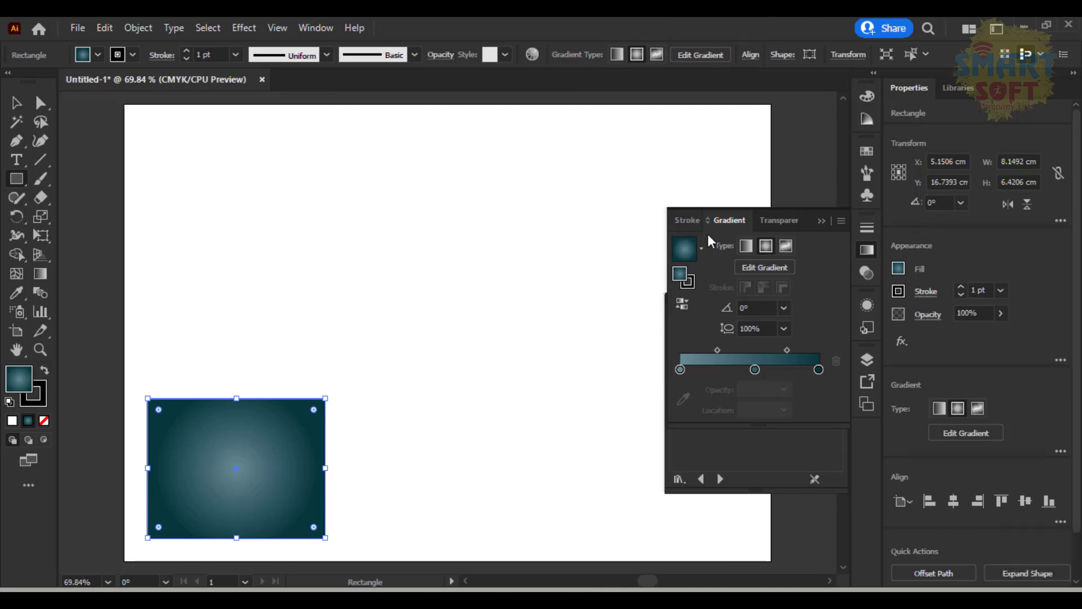
- Try the linear gradient type on the rectangle's teal fill and return it to radial
{"action": "left_click", "coordinate": [744, 245]}
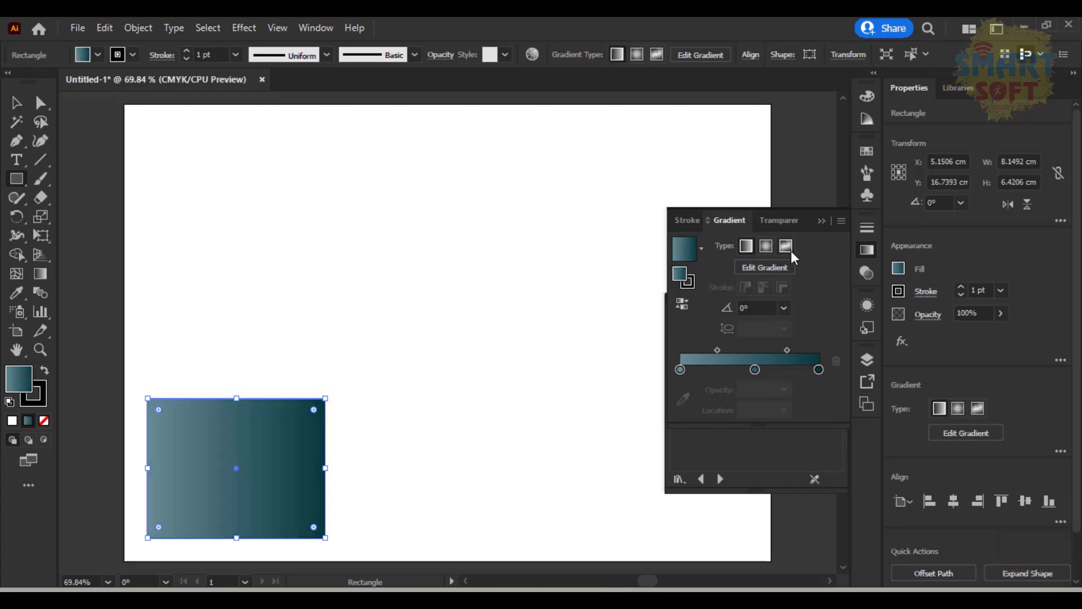
{"action": "left_click", "coordinate": [770, 245]}
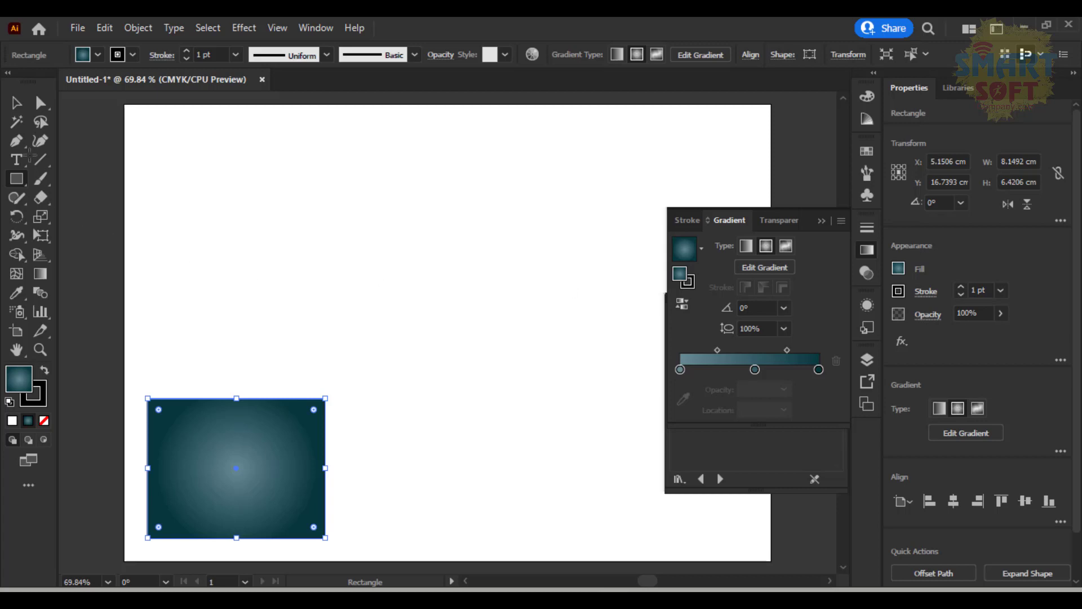
- Deselect the teal rectangle and draw a second rectangle about 7.44 by 6.42 cm just to its right with the same radial gradient fill
{"action": "left_click", "coordinate": [17, 103]}
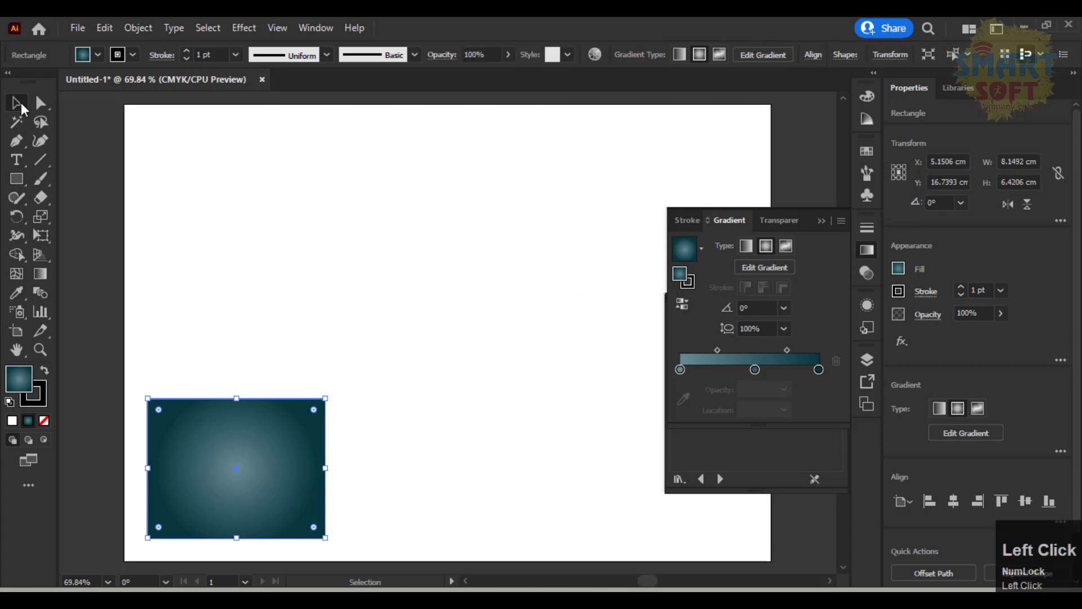
{"action": "left_click", "coordinate": [317, 343]}
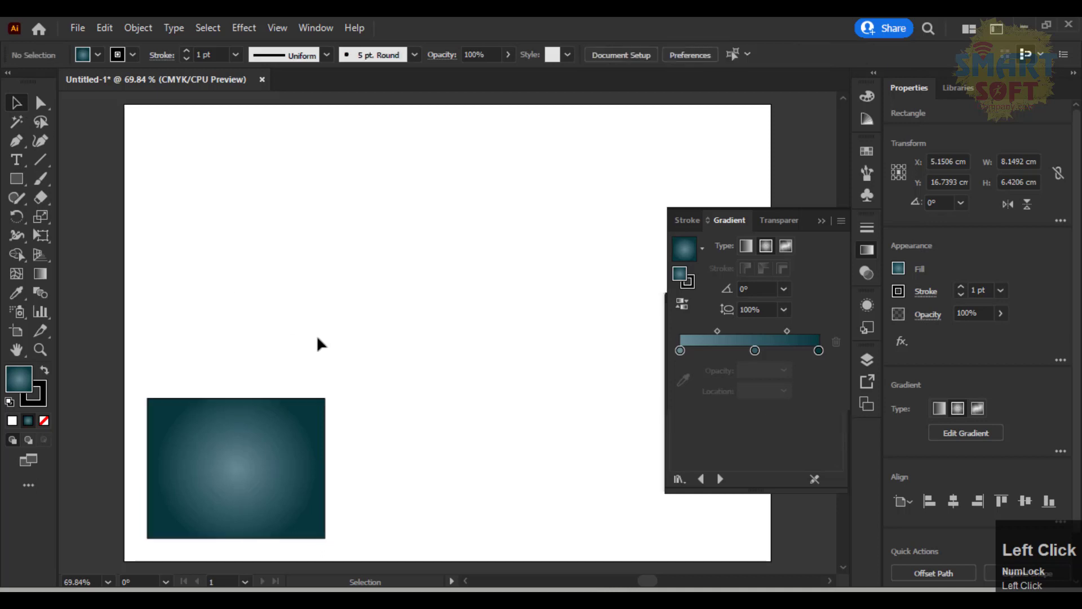
{"action": "left_click", "coordinate": [267, 461]}
{"action": "left_click", "coordinate": [453, 380]}
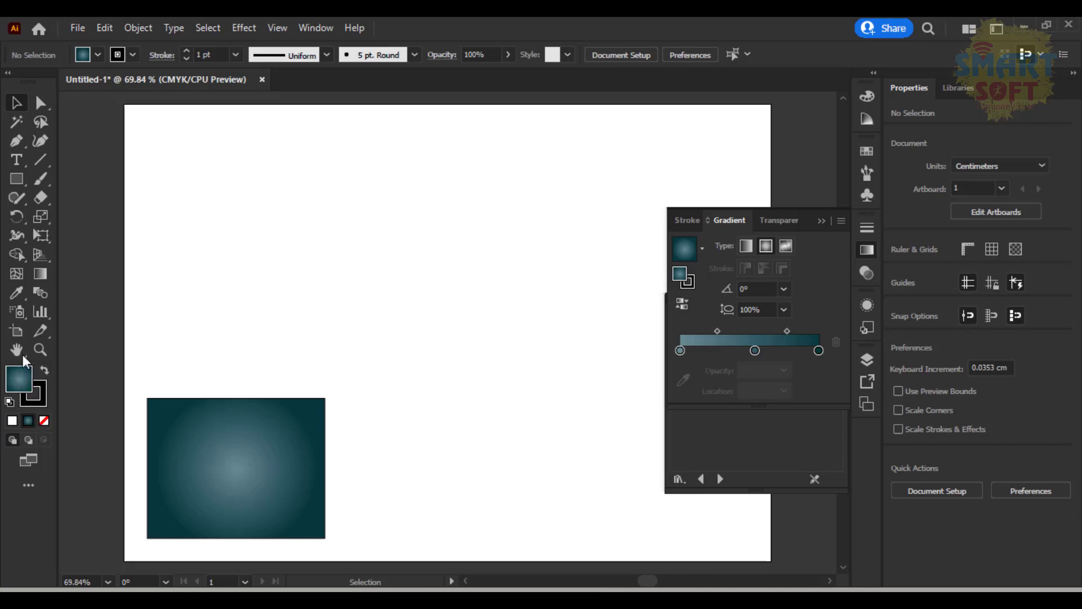
{"action": "left_click", "coordinate": [18, 180]}
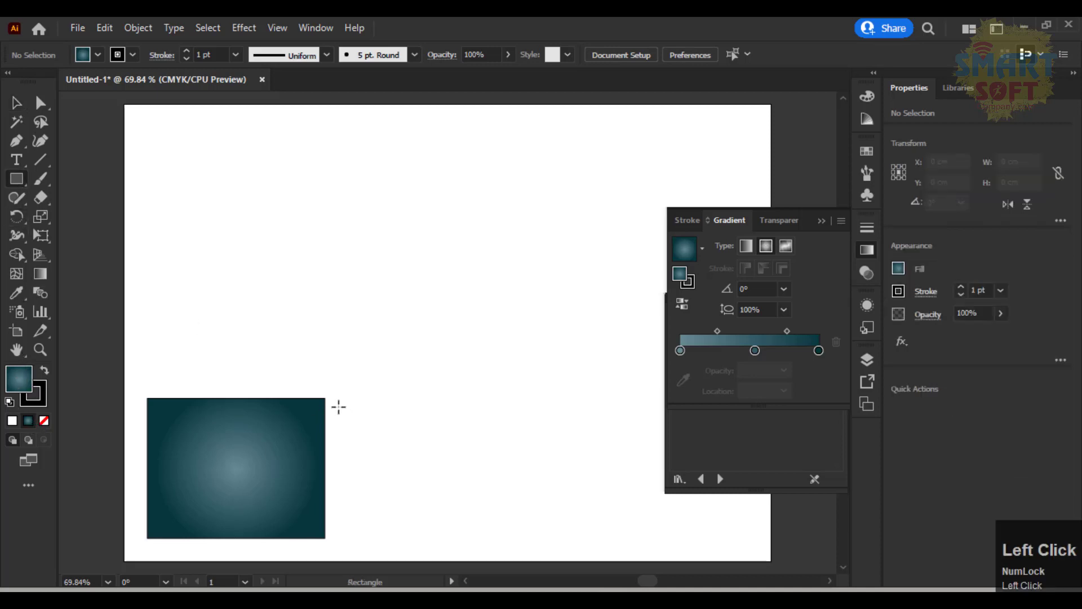
{"action": "left_click_drag", "start_coordinate": [335, 401], "coordinate": [496, 539]}
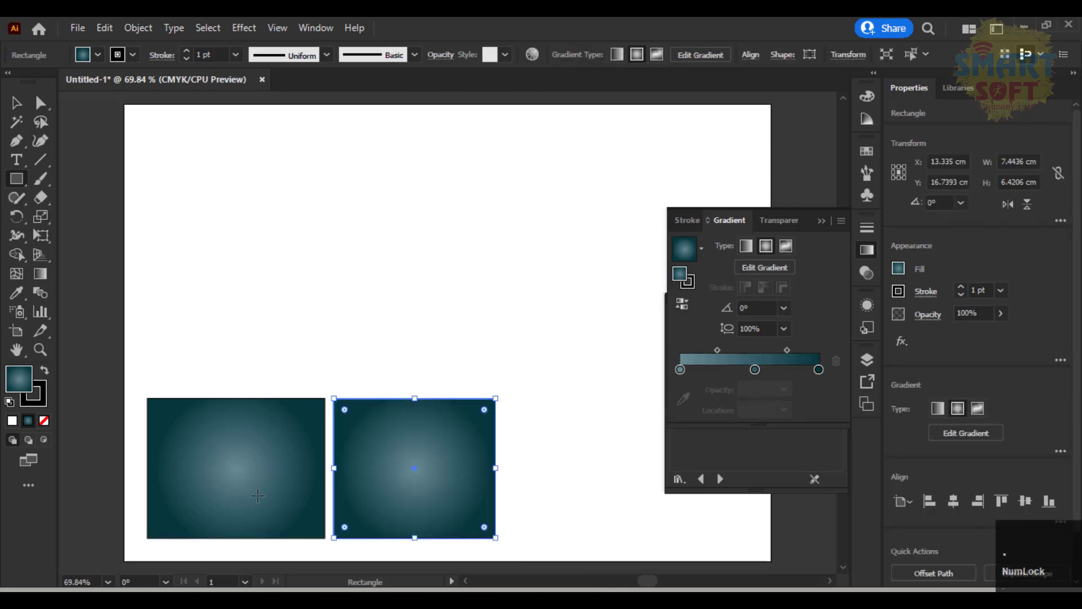
- Switch the second rectangle's fill to solid white and restore its teal radial gradient
{"action": "left_click", "coordinate": [12, 420]}
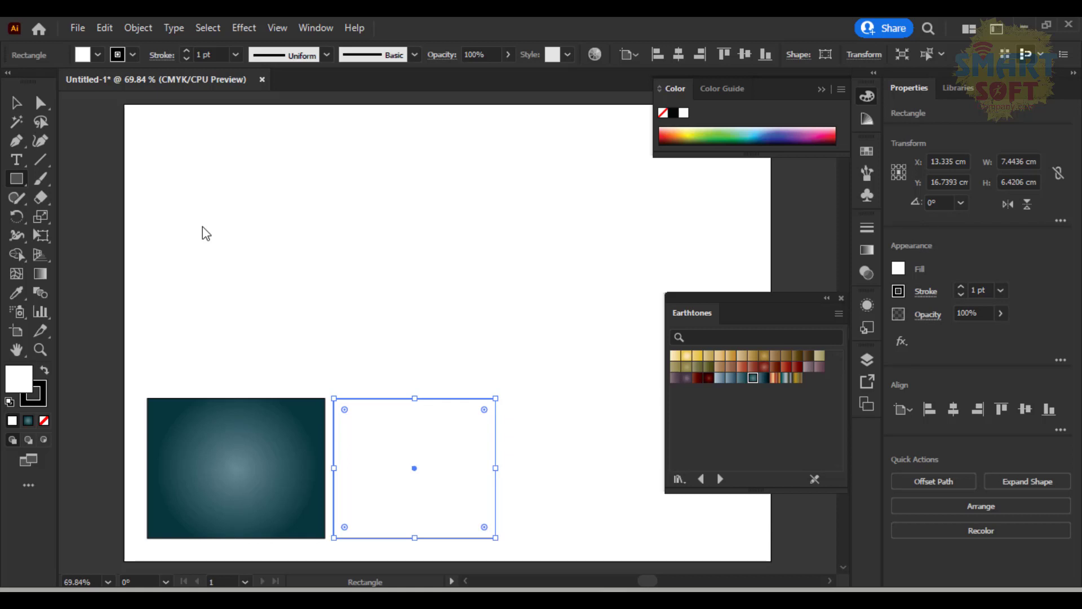
{"action": "key", "text": "period"}
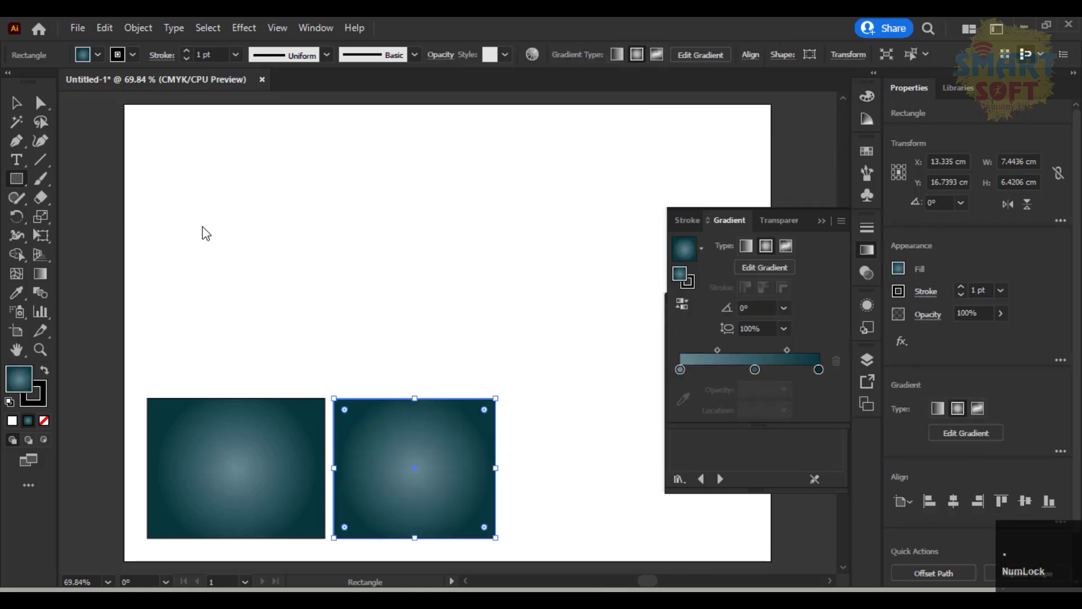
- Toggle the second rectangle's fill between solid white and the teal radial gradient, and clear the fill to none
{"action": "key", "text": "comma"}
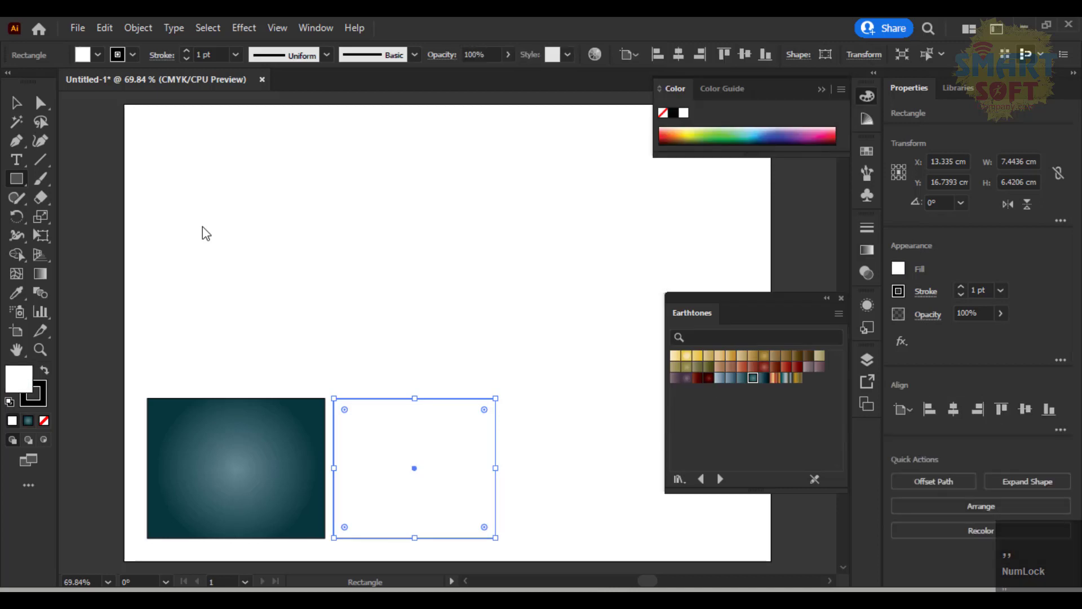
{"action": "key", "text": "period"}
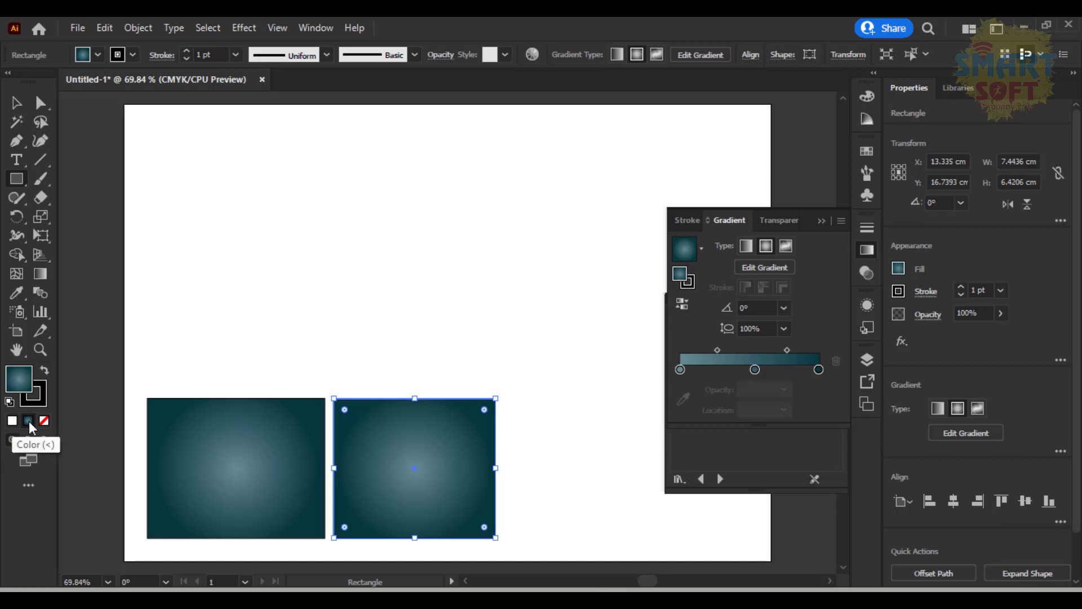
{"action": "left_click", "coordinate": [43, 421]}
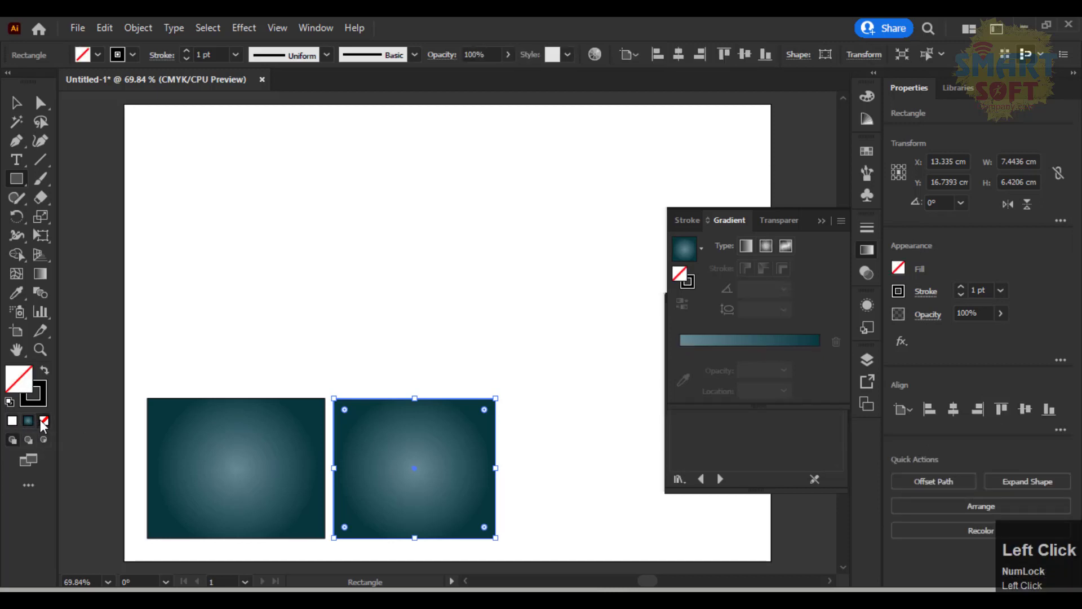
- Clear the second rectangle's stroke, restore it to solid black, and swap fill and stroke for a black fill
{"action": "left_click", "coordinate": [45, 421]}
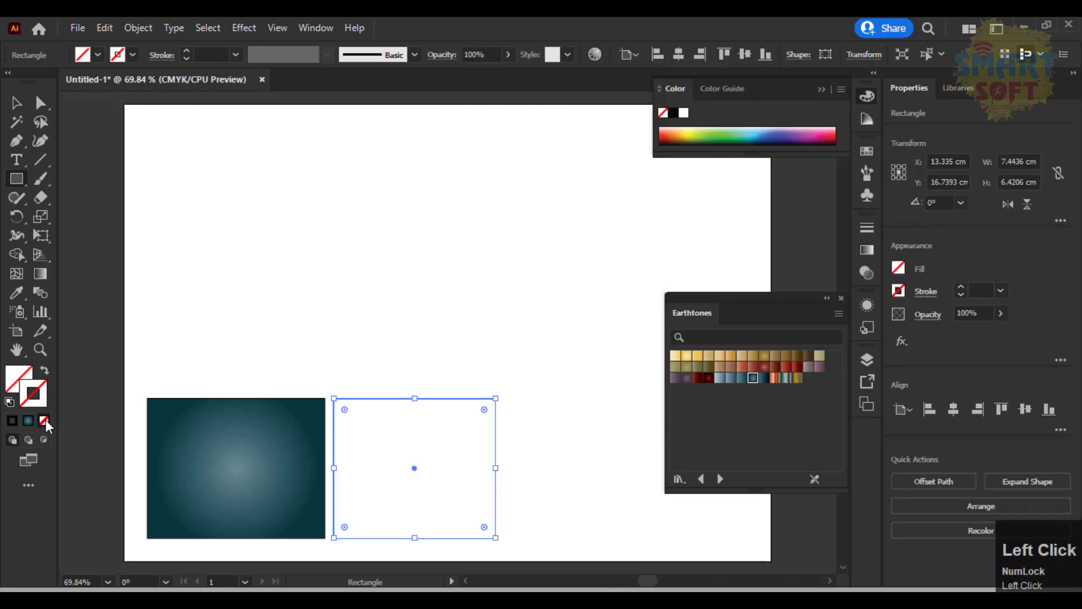
{"action": "left_click", "coordinate": [14, 417]}
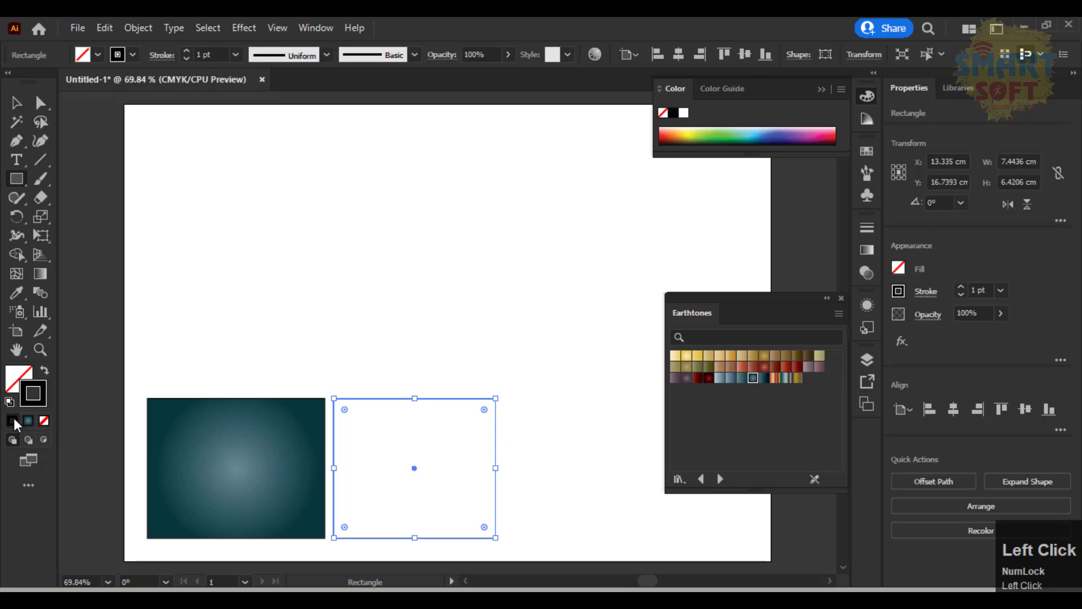
{"action": "left_click", "coordinate": [41, 373]}
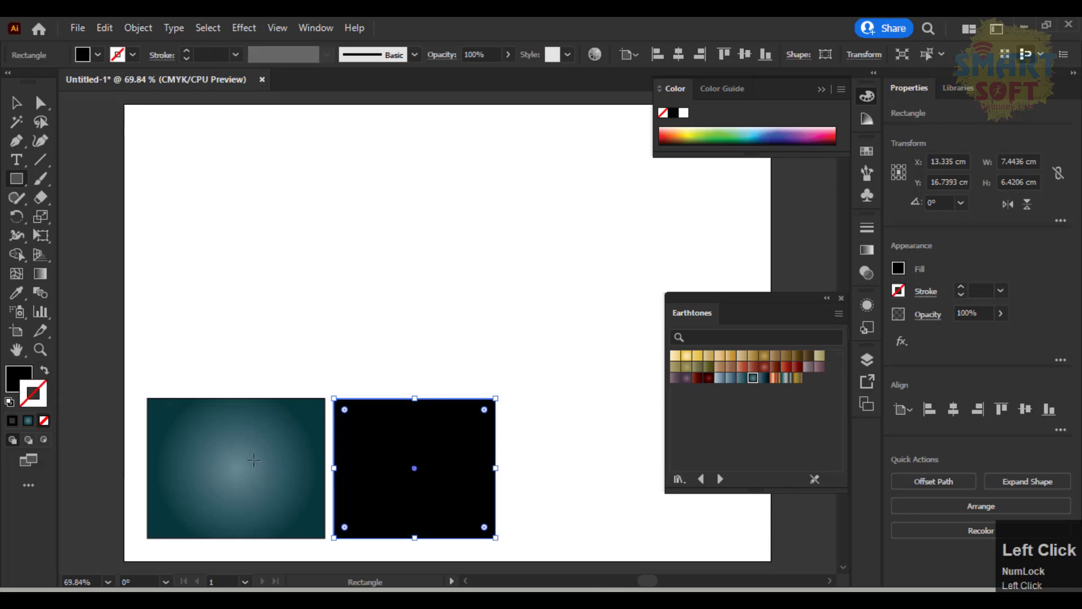
{"action": "left_click", "coordinate": [229, 316]}
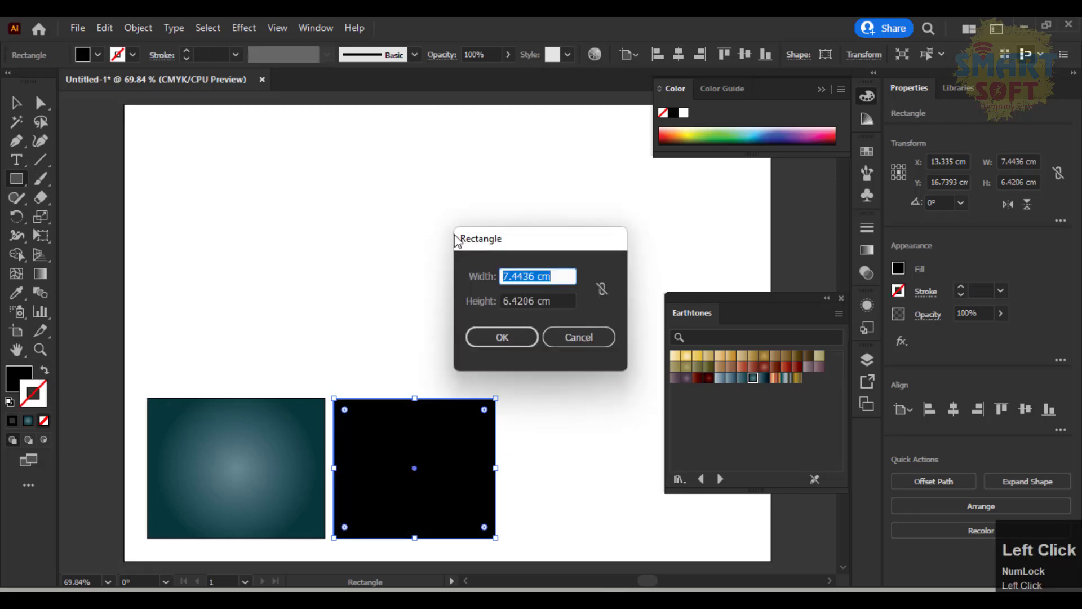
{"action": "left_click", "coordinate": [576, 336]}
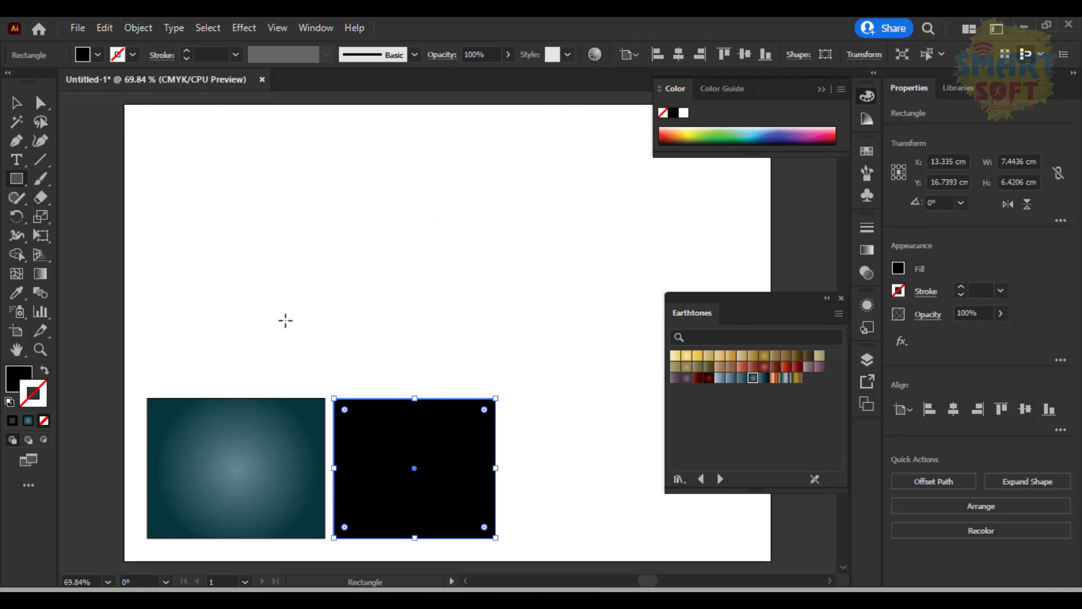
{"action": "left_click", "coordinate": [16, 104]}
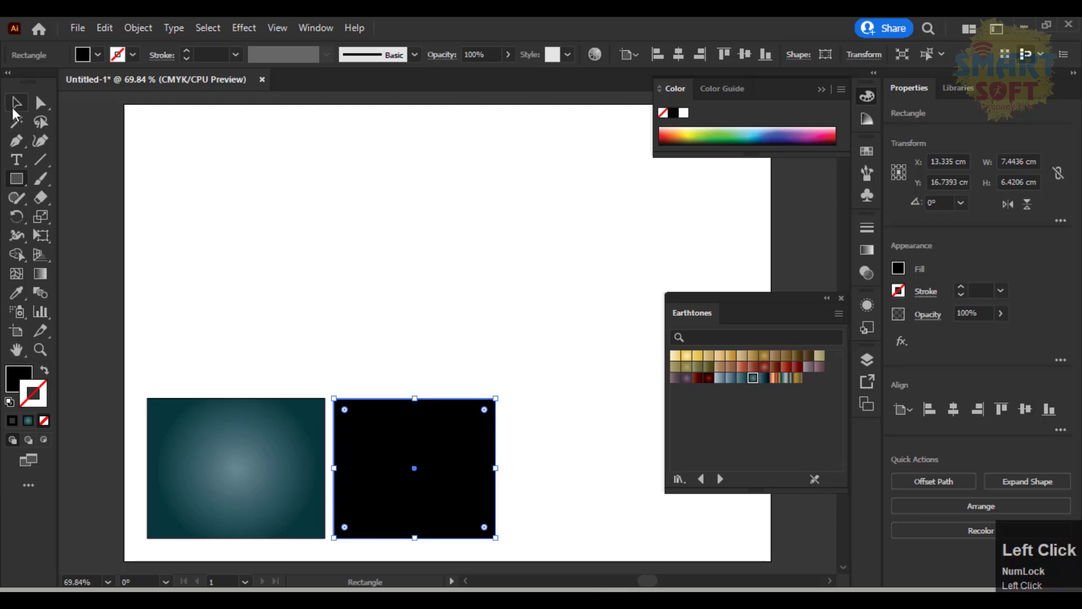
{"action": "left_click", "coordinate": [236, 238]}
{"action": "left_click", "coordinate": [415, 480]}
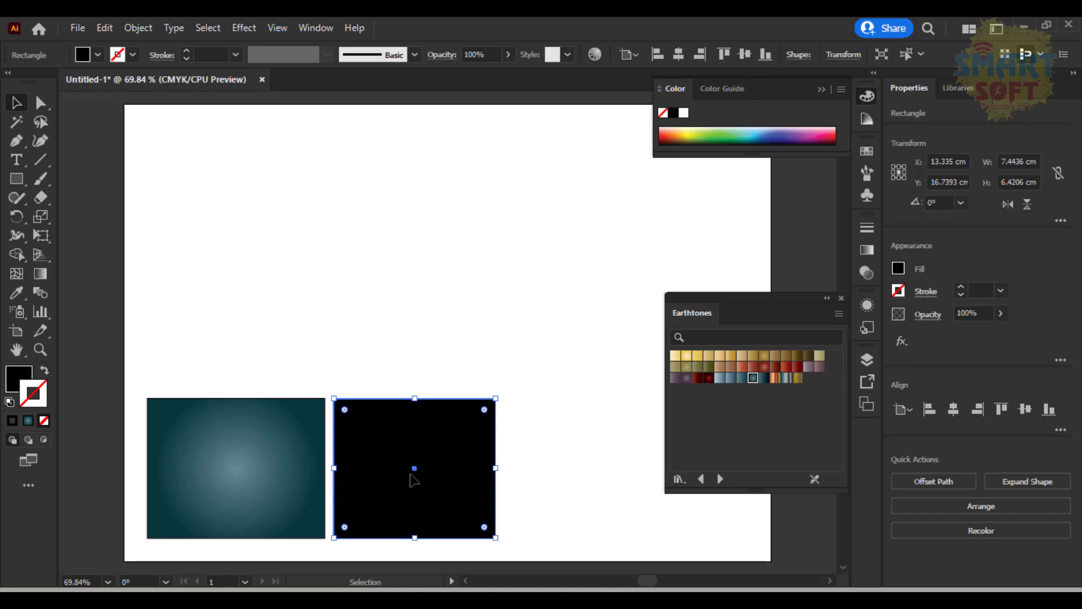
- Draw a large black rectangle about 20.36 by 12.21 cm on the artboard above the two smaller rectangles
{"action": "left_click", "coordinate": [16, 179]}
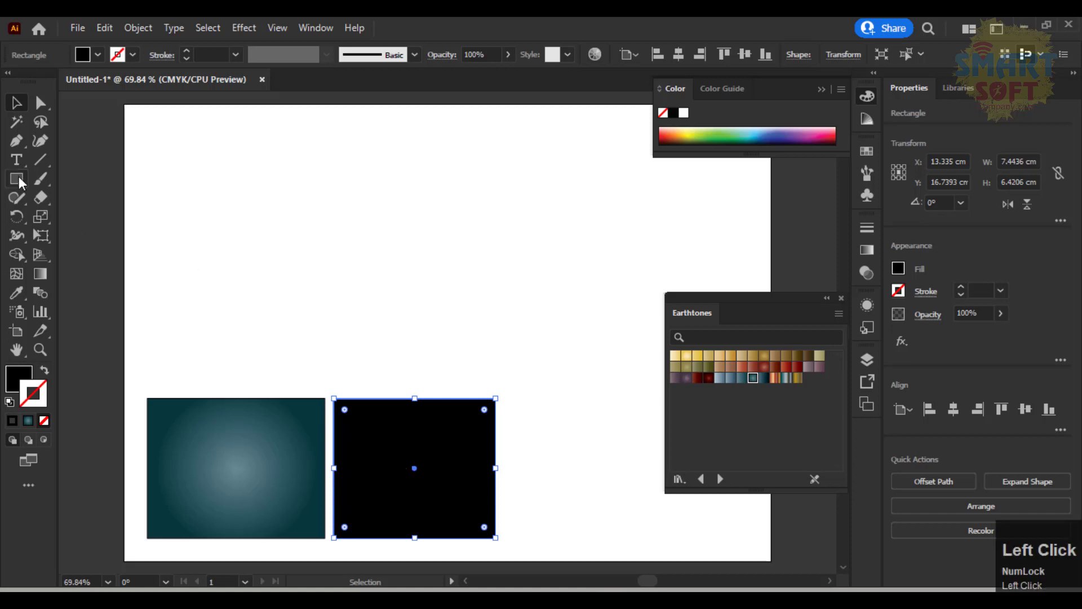
{"action": "left_click_drag", "start_coordinate": [131, 112], "coordinate": [575, 379]}
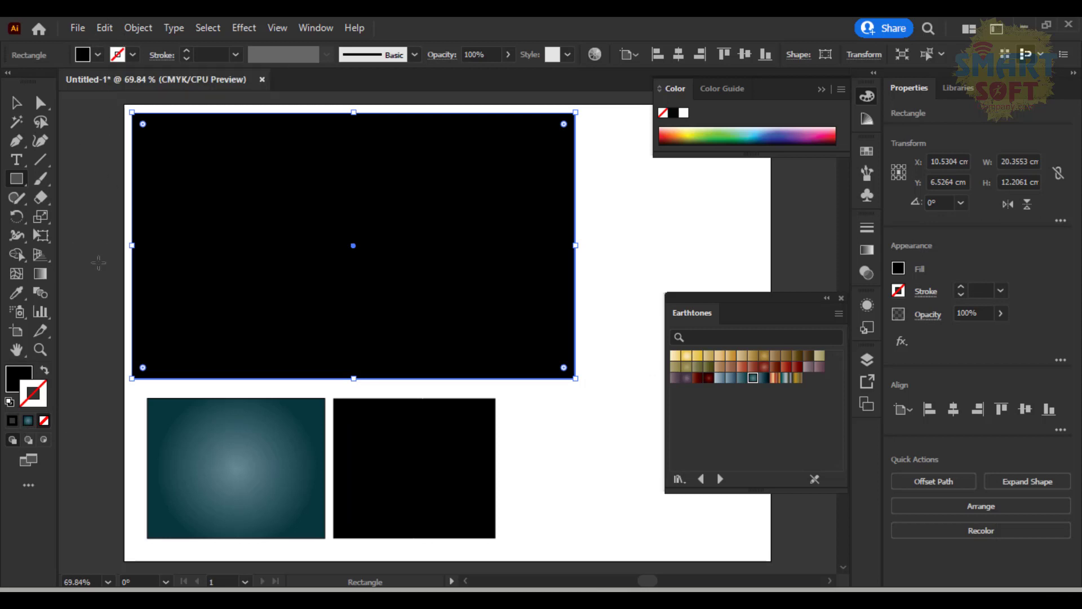
- Apply the teal radial gradient to the large rectangle's stroke and swap fill and stroke so the gradient fills it
{"action": "left_click", "coordinate": [39, 275]}
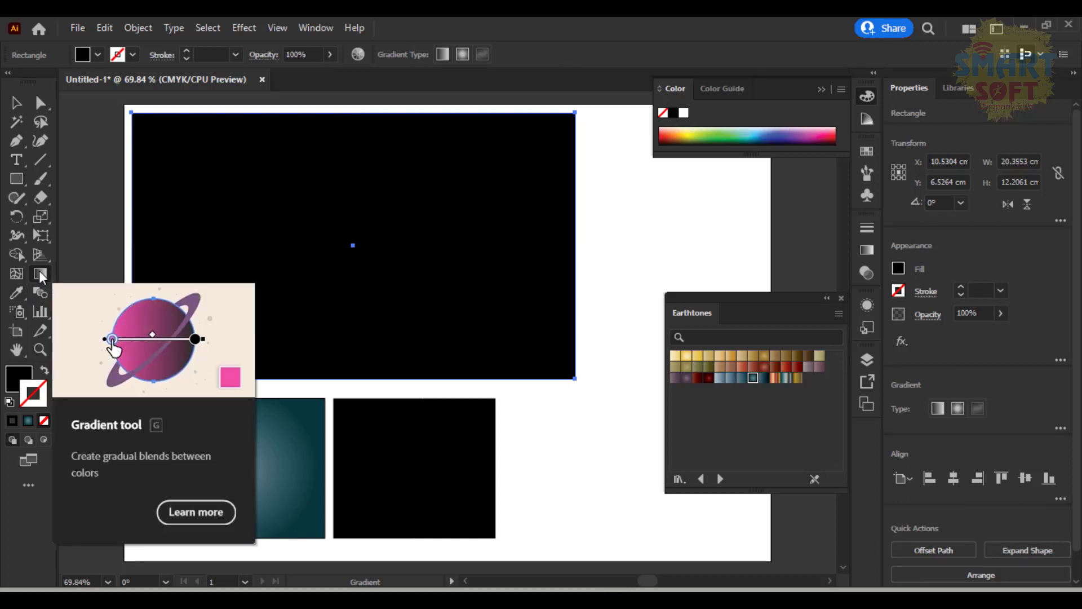
{"action": "left_click", "coordinate": [98, 53]}
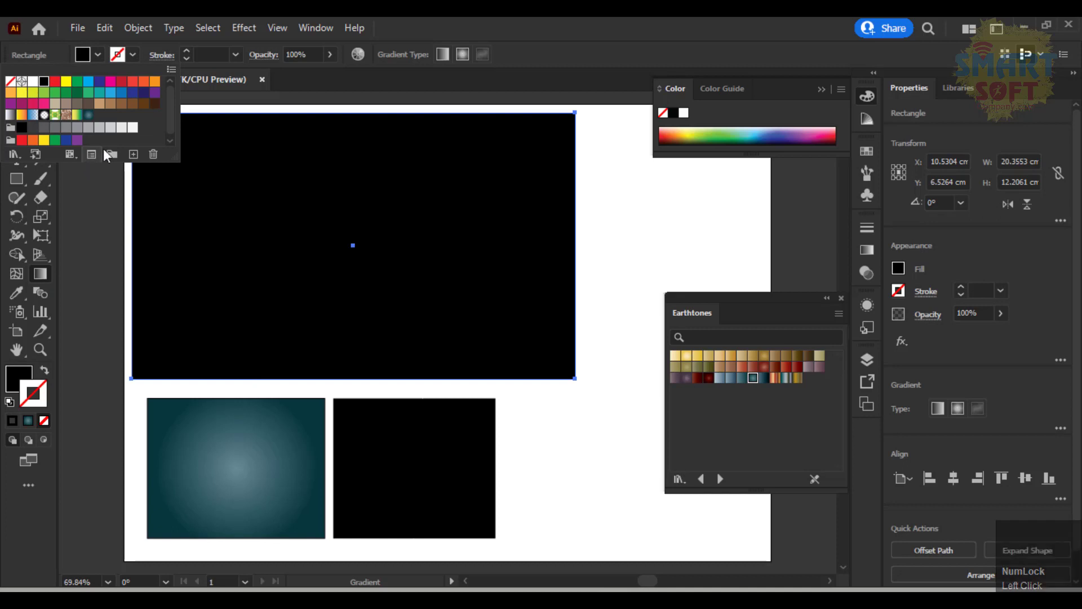
{"action": "left_click", "coordinate": [451, 25]}
{"action": "left_click", "coordinate": [30, 422]}
{"action": "left_click", "coordinate": [16, 102]}
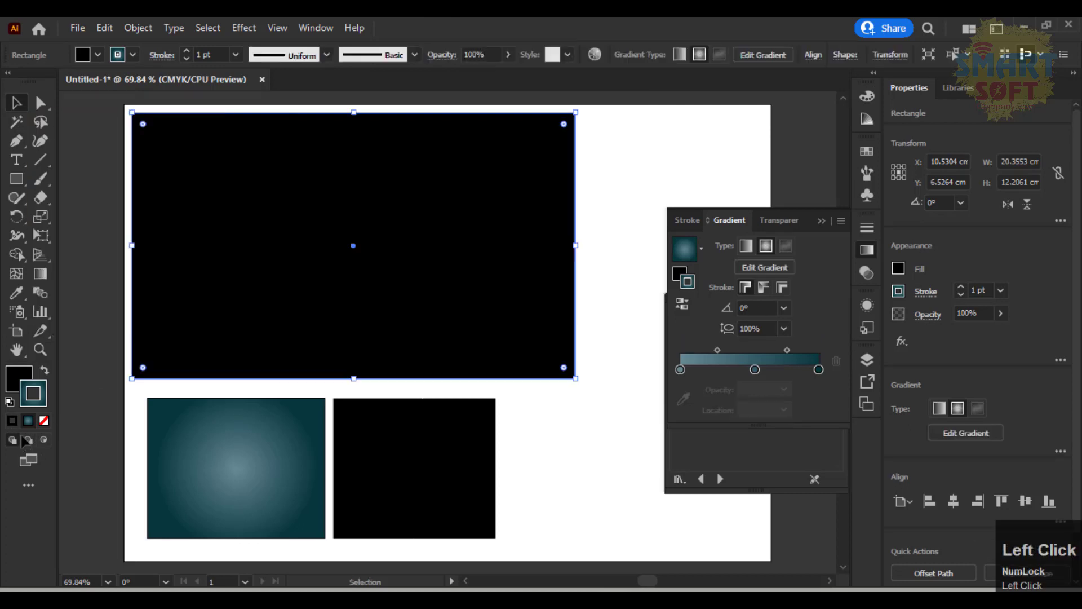
{"action": "left_click", "coordinate": [47, 373]}
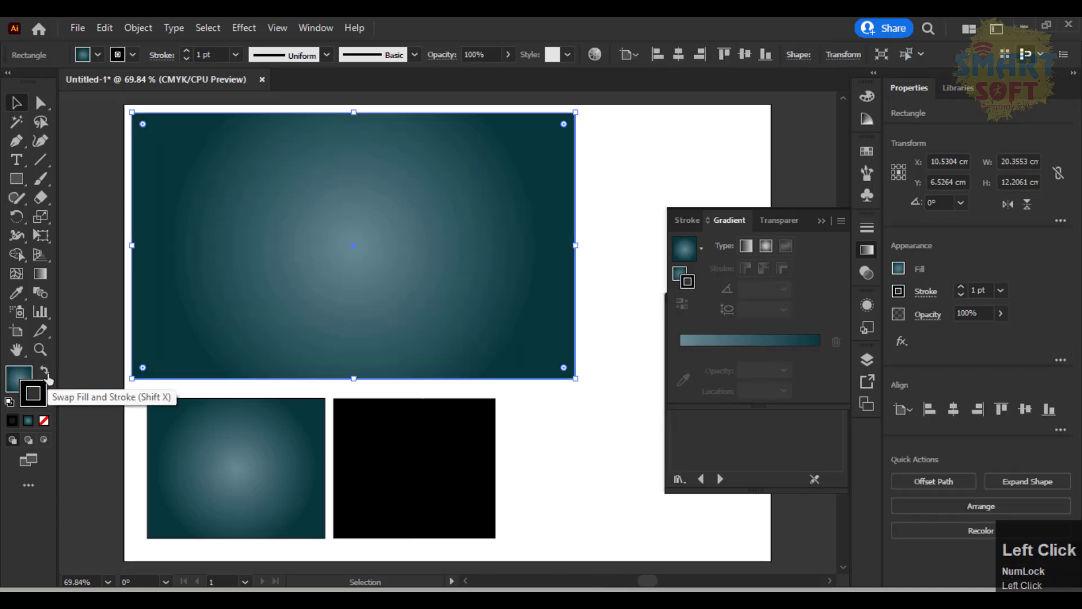
- Apply the teal radial gradient to the large rectangle's stroke as well, using the Gradient tool and the gradient bar
{"action": "left_click", "coordinate": [39, 275]}
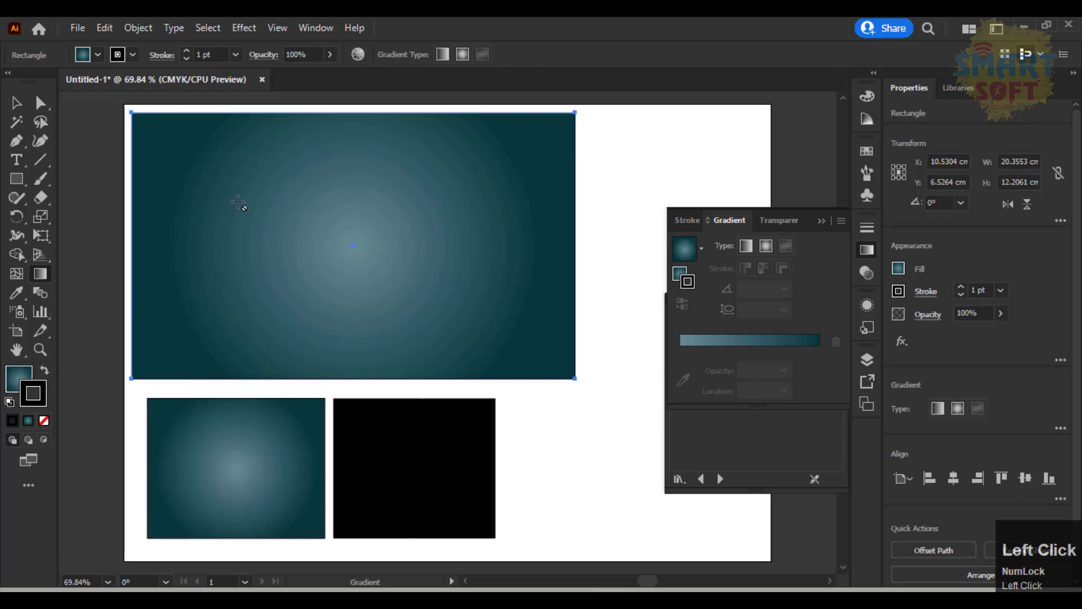
{"action": "left_click", "coordinate": [729, 341]}
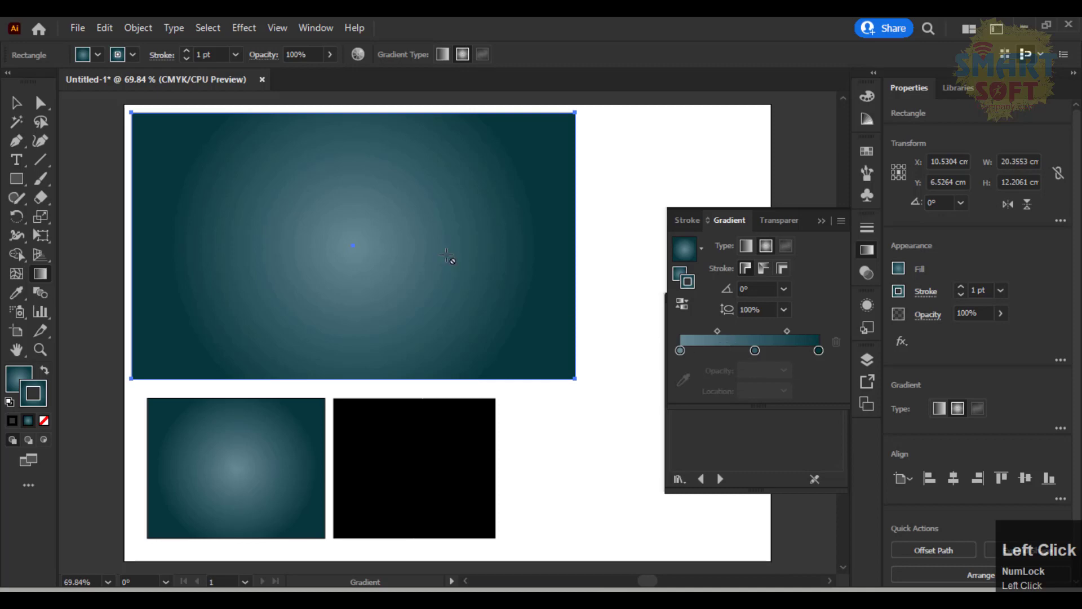
{"action": "left_click", "coordinate": [16, 105]}
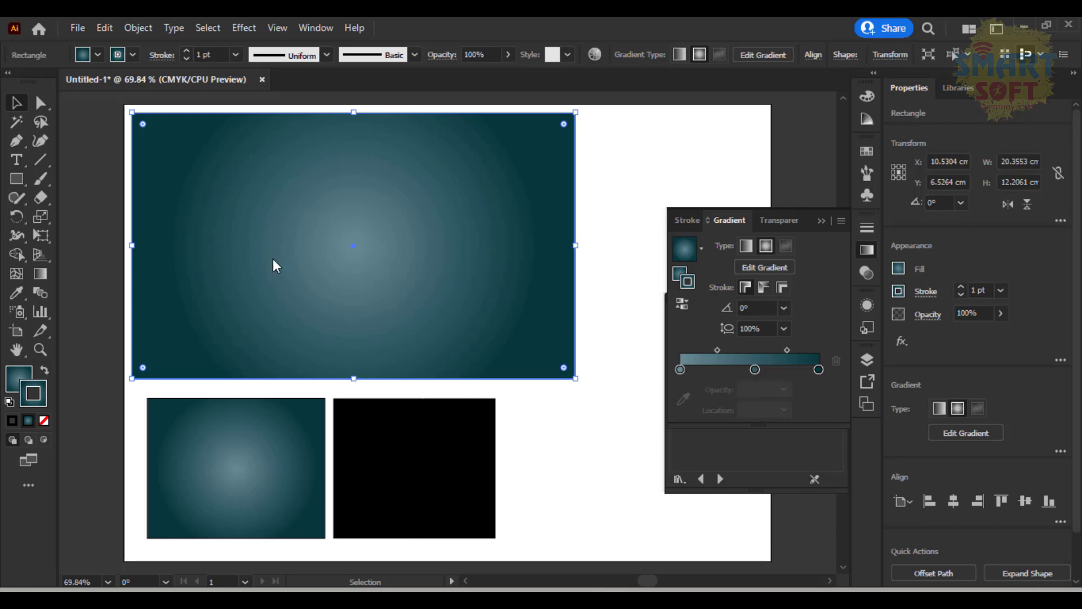
{"action": "left_click", "coordinate": [47, 272]}
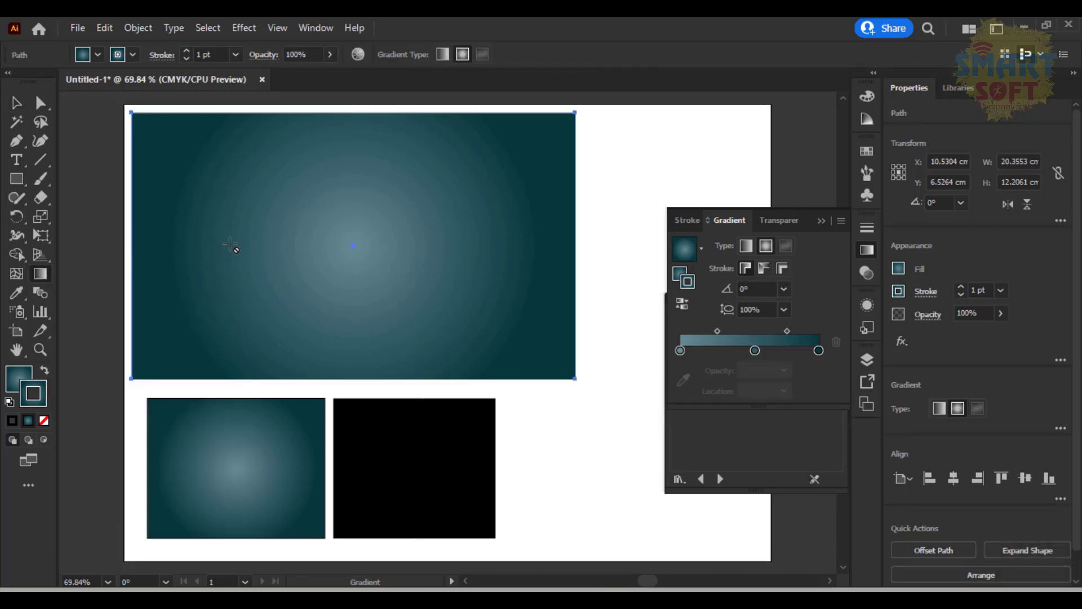
{"action": "key", "text": "F9"}
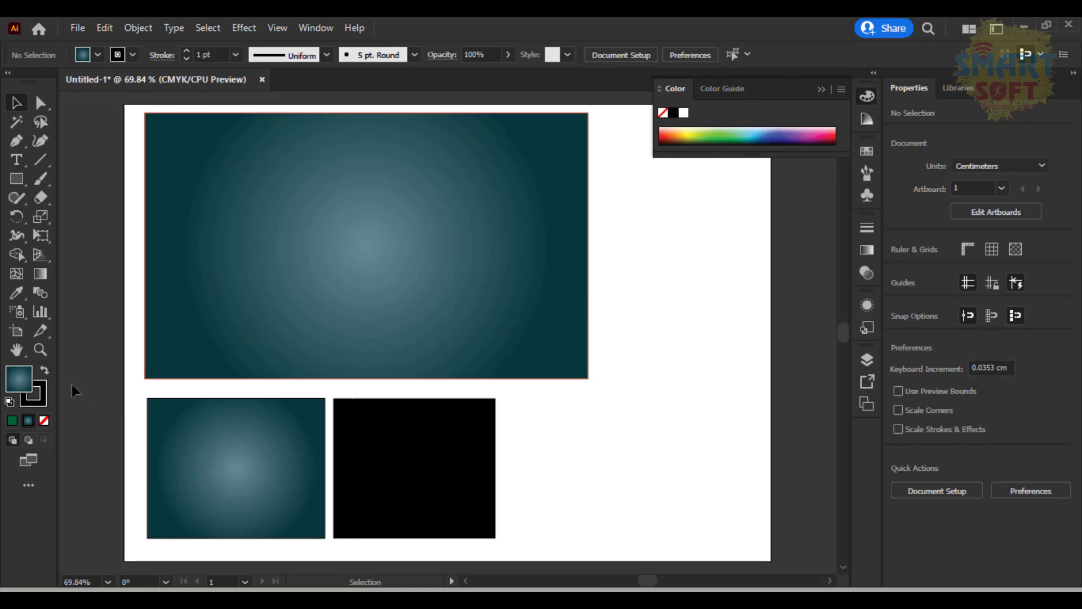
- Try drawing a teal gradient rectangle about 10.62 by 6.42 cm beside the small black rectangle, and undo it
{"action": "left_click", "coordinate": [17, 179]}
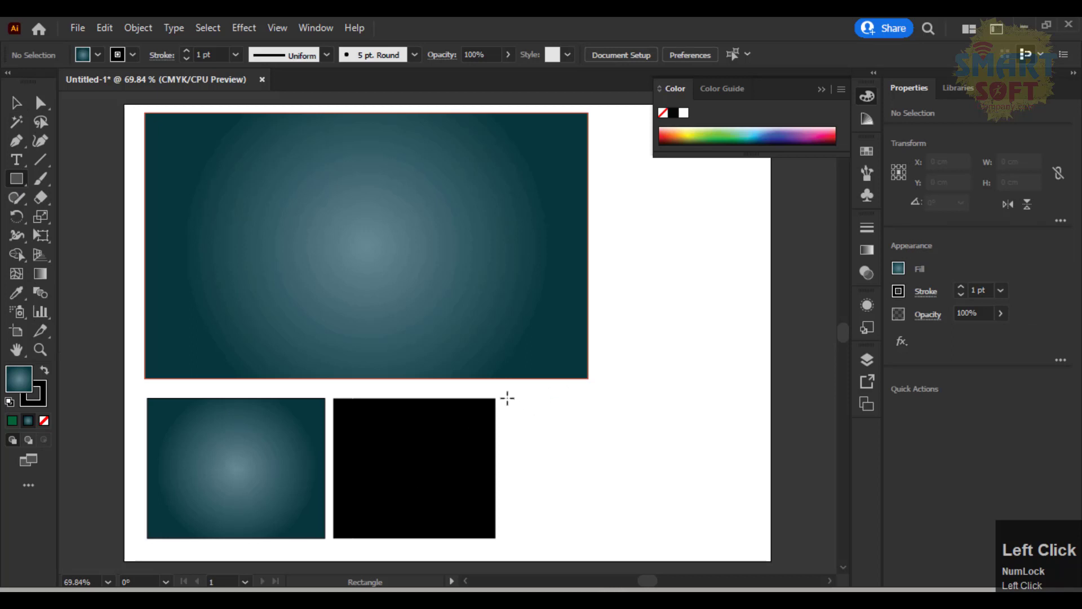
{"action": "left_click_drag", "start_coordinate": [509, 400], "coordinate": [737, 537]}
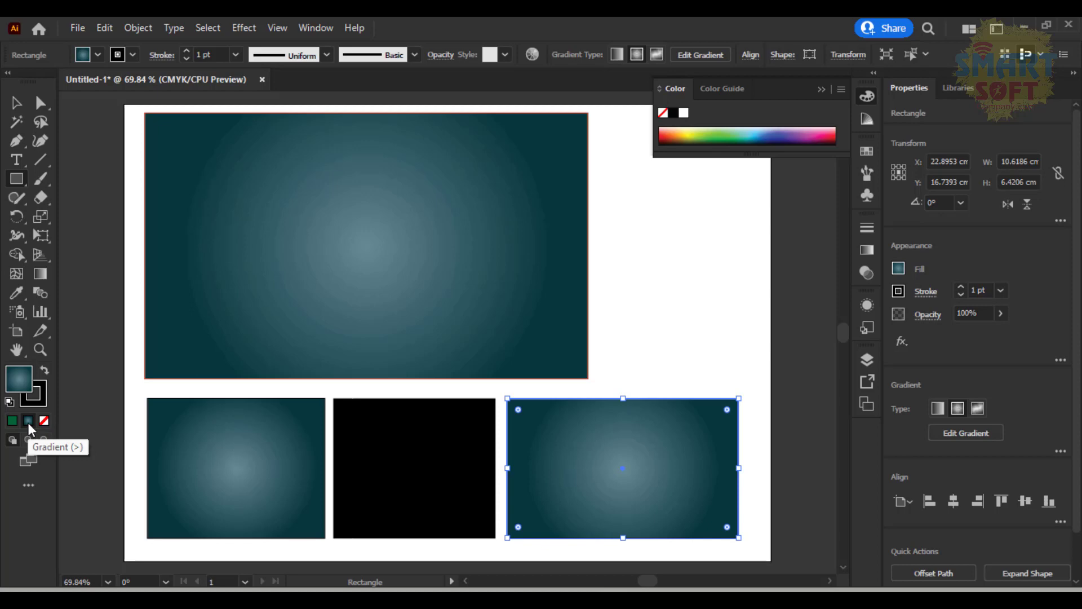
{"action": "key", "text": "ctrl+z"}
- Draw a solid green rectangle about 11.32 by 6.42 cm beside the small black one and switch its fill to the teal radial gradient
{"action": "left_click", "coordinate": [12, 421]}
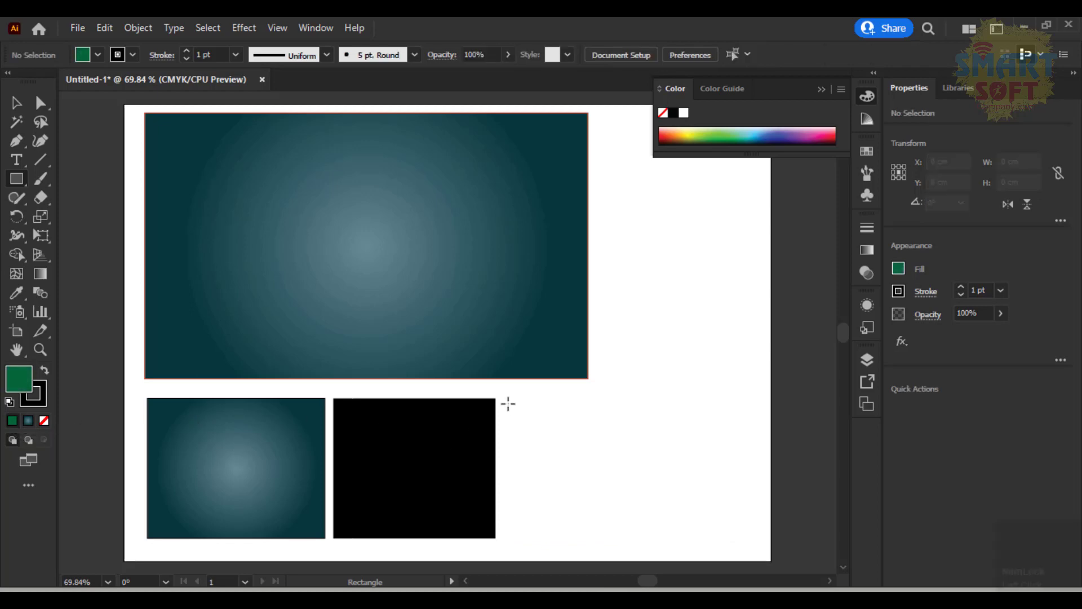
{"action": "left_click_drag", "start_coordinate": [503, 399], "coordinate": [750, 538]}
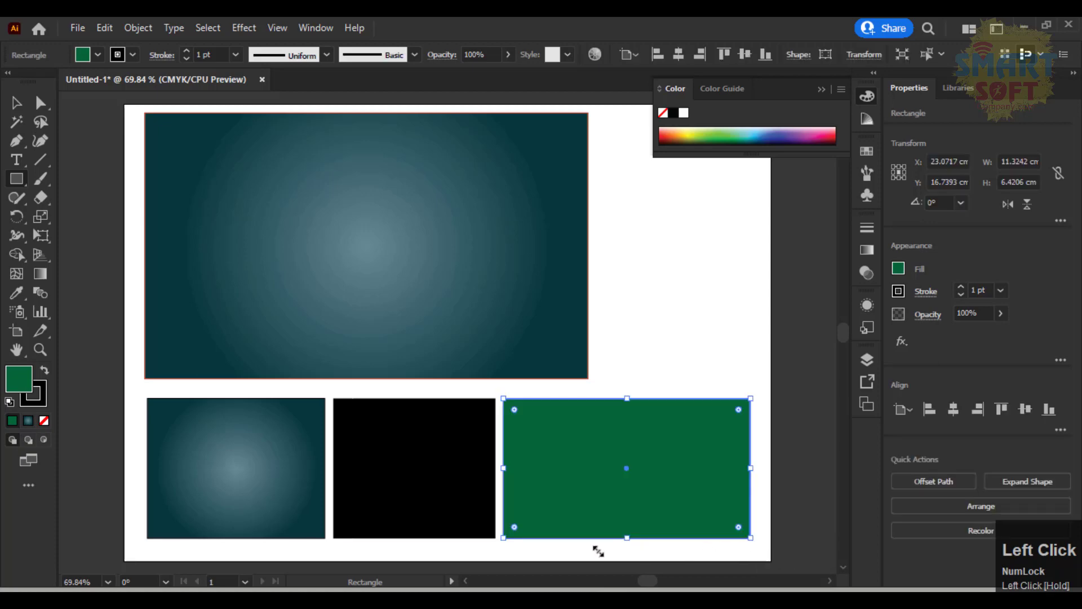
{"action": "left_click", "coordinate": [28, 424]}
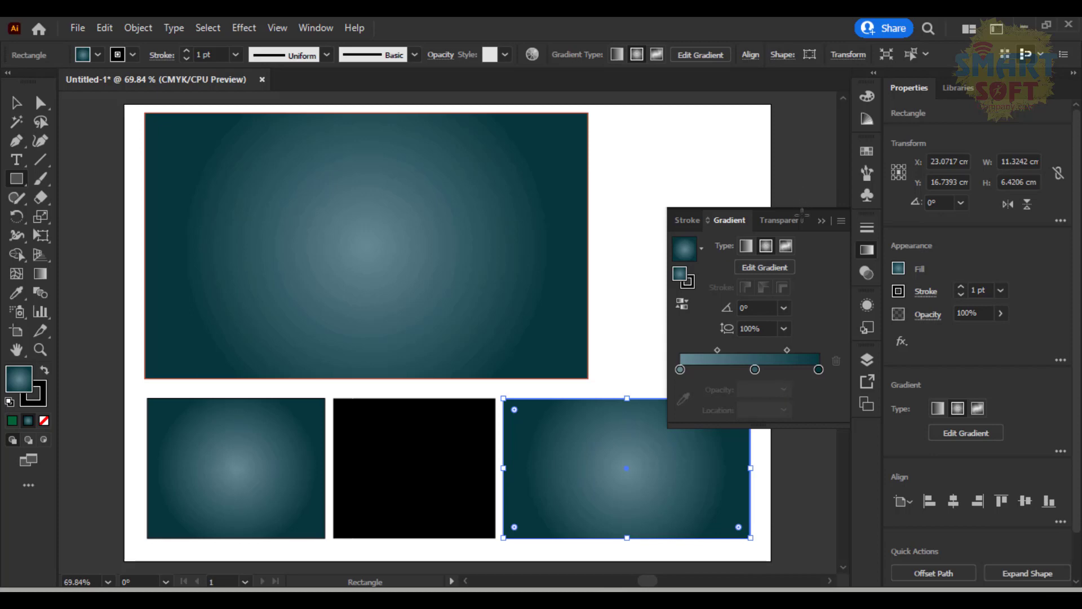
- Move the Gradient panel clear of the third small rectangle and apply the Fading Sky gradient preset to its fill
{"action": "mouse_move", "coordinate": [802, 213]}
{"action": "left_mouse_down"}
{"action": "mouse_move", "coordinate": [787, 179]}
{"action": "mouse_move", "coordinate": [792, 119]}
{"action": "left_mouse_up"}
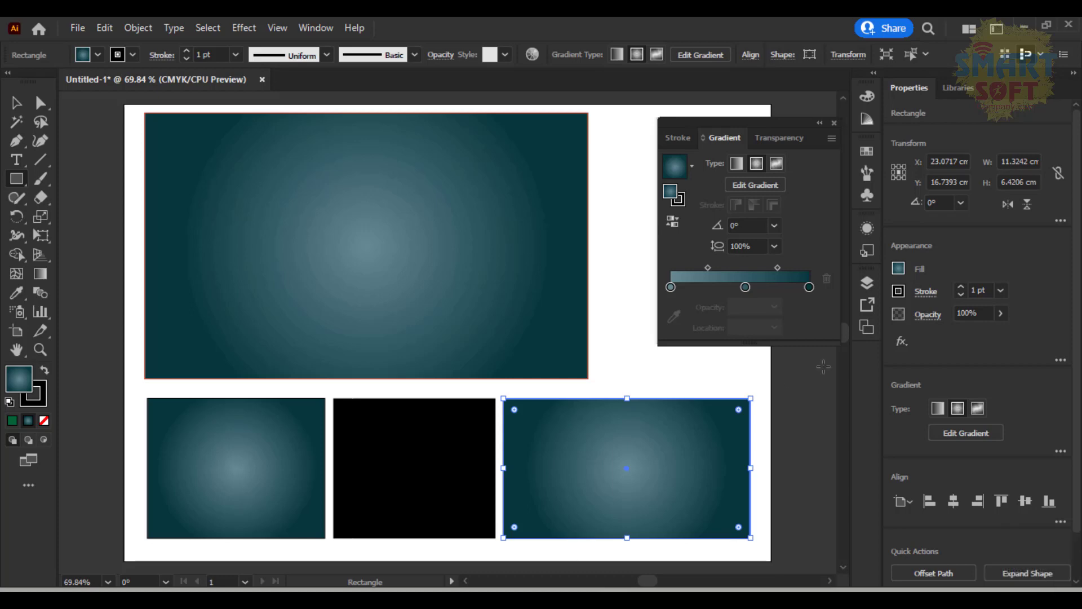
{"action": "left_click", "coordinate": [692, 167]}
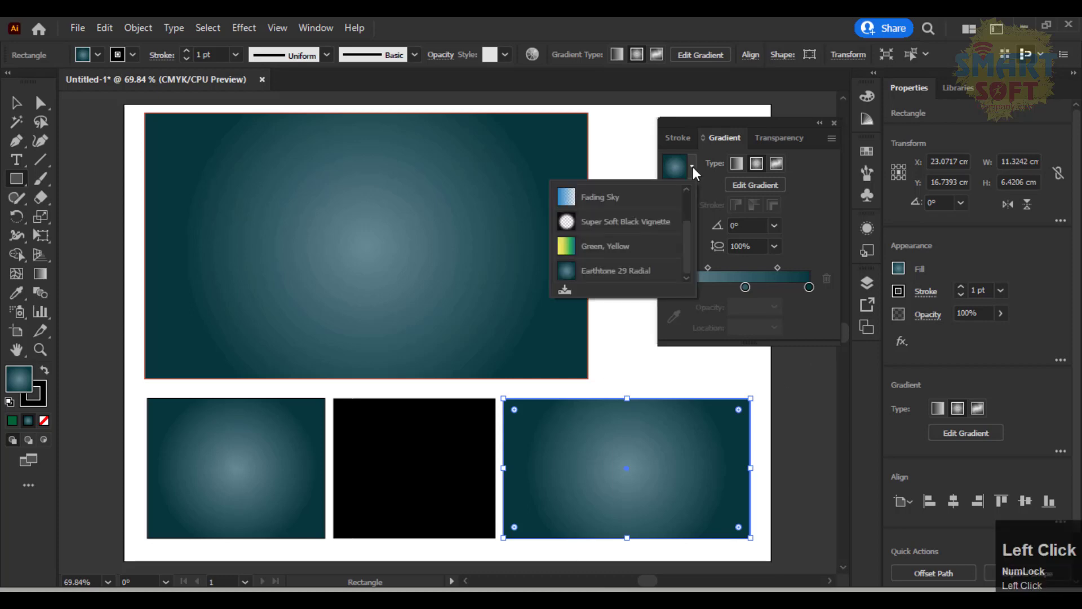
{"action": "left_click", "coordinate": [614, 203]}
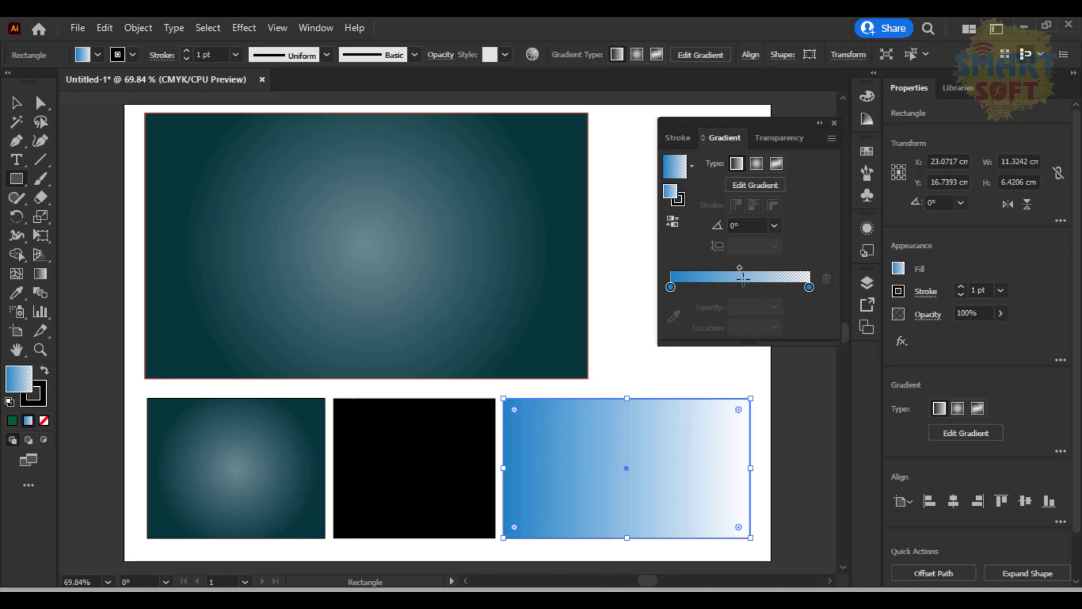
- Change the starting color stop of the third small rectangle's Fading Sky gradient to red
{"action": "left_click", "coordinate": [809, 287]}
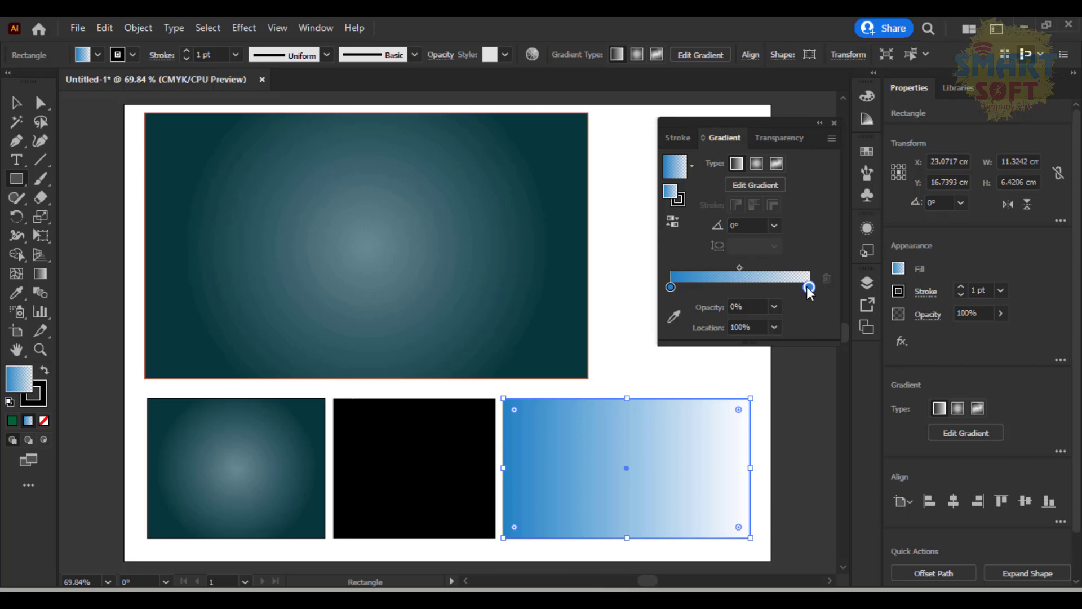
{"action": "left_click", "coordinate": [671, 287]}
{"action": "double_click", "coordinate": [670, 288]}
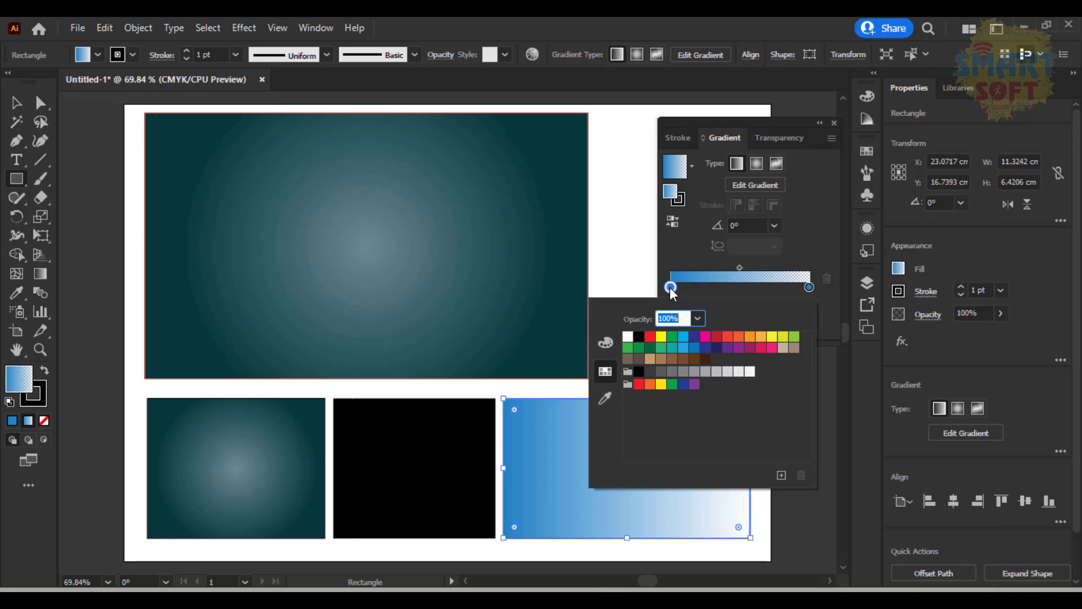
{"action": "left_click", "coordinate": [651, 337]}
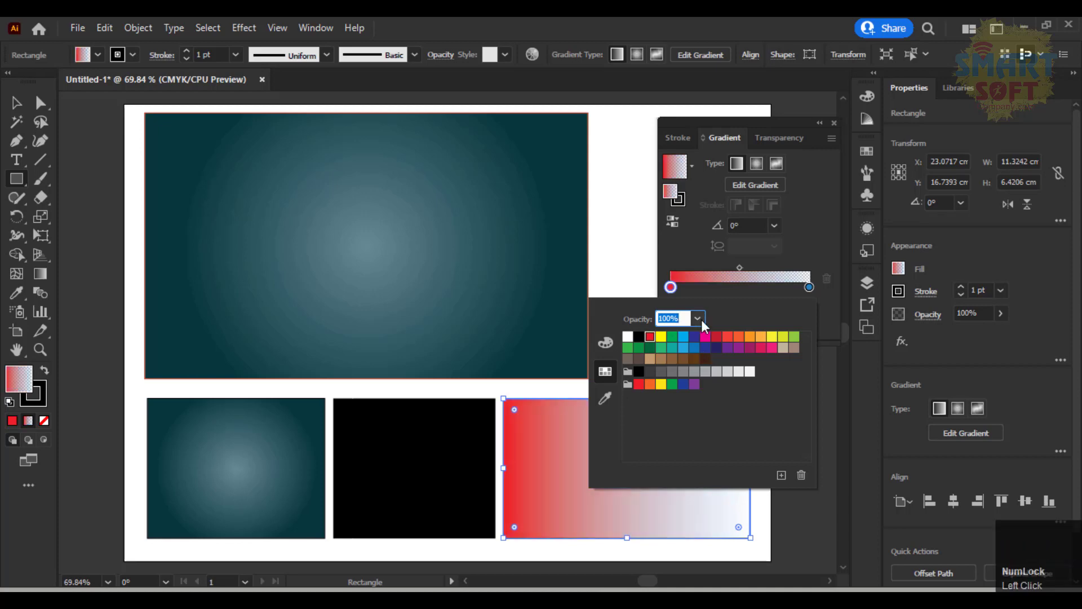
- Try sampling teal from the large rectangle as the gradient's starting stop color, and undo the change
{"action": "left_click", "coordinate": [604, 399]}
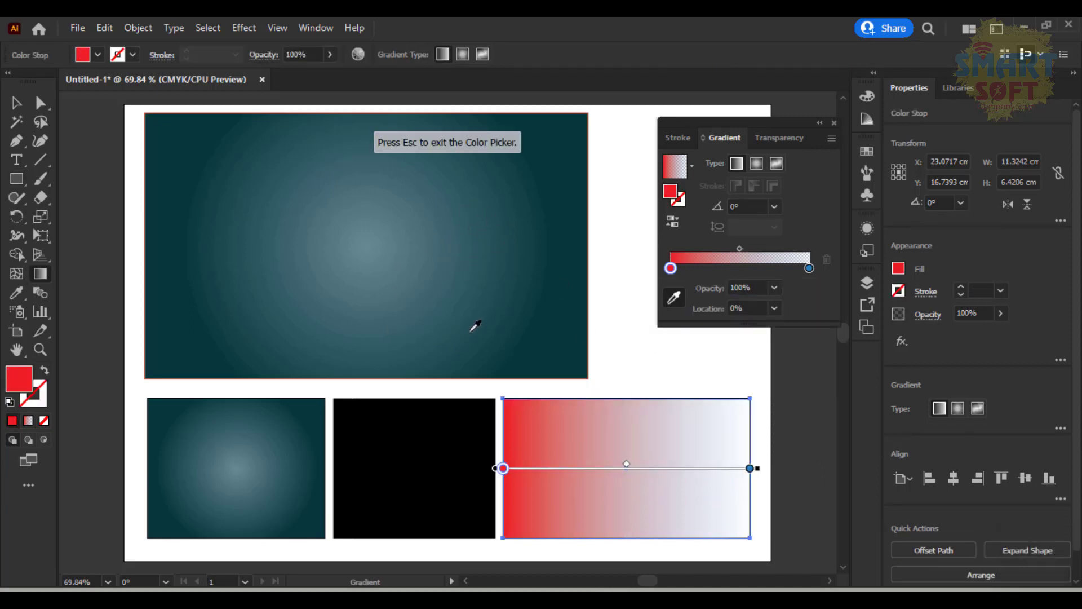
{"action": "left_click", "coordinate": [500, 266]}
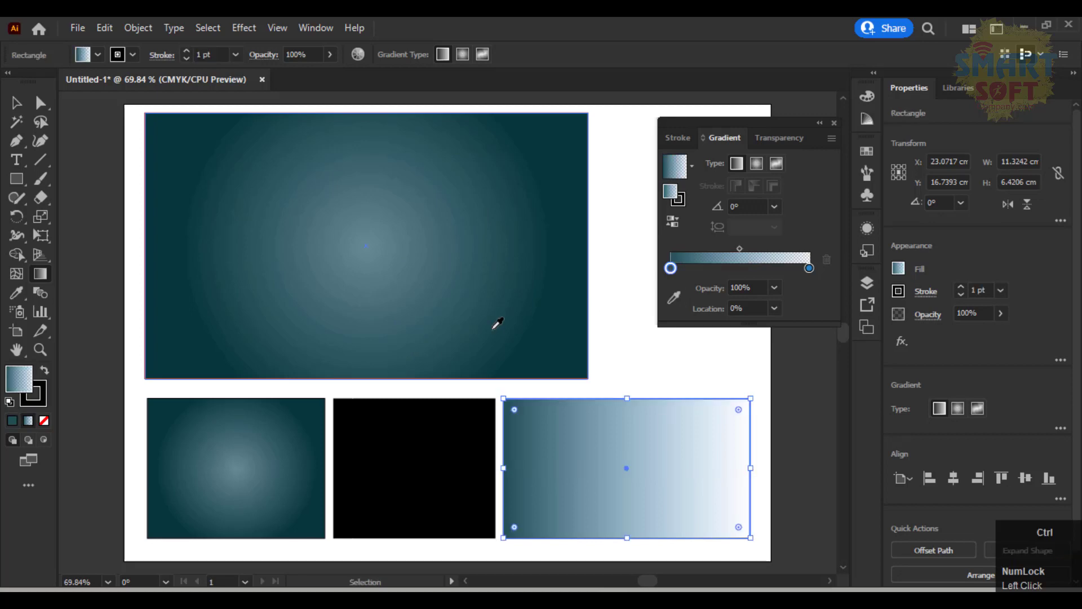
{"action": "key", "text": "ctrl+z"}
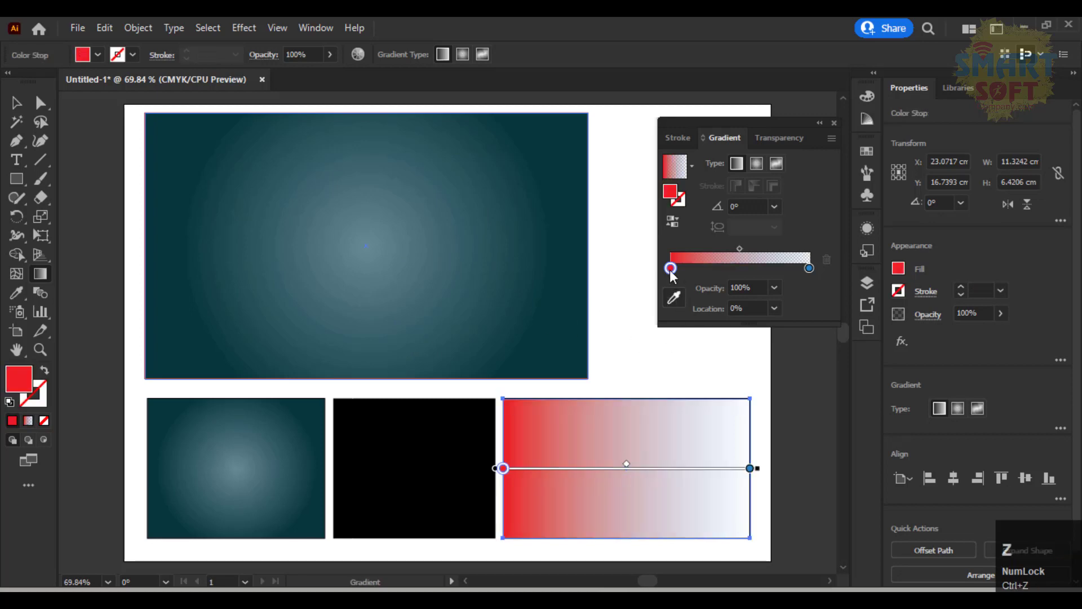
- Try 25% cyan in the CMYK color of the third small rectangle's red starting stop, and set cyan back to 0%
{"action": "left_click", "coordinate": [671, 269]}
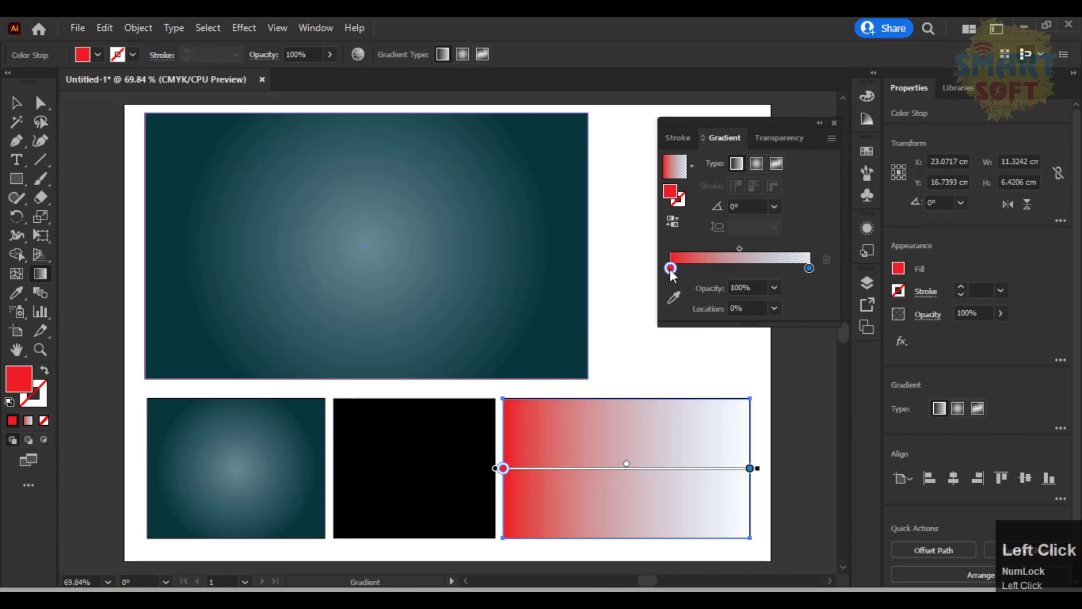
{"action": "double_click", "coordinate": [671, 269]}
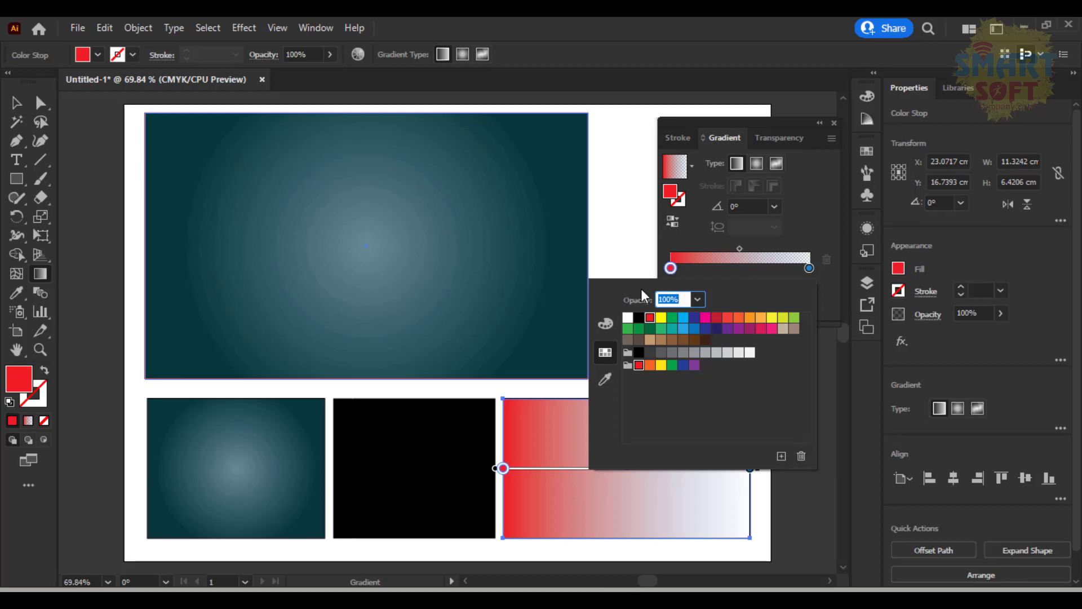
{"action": "left_click", "coordinate": [606, 323]}
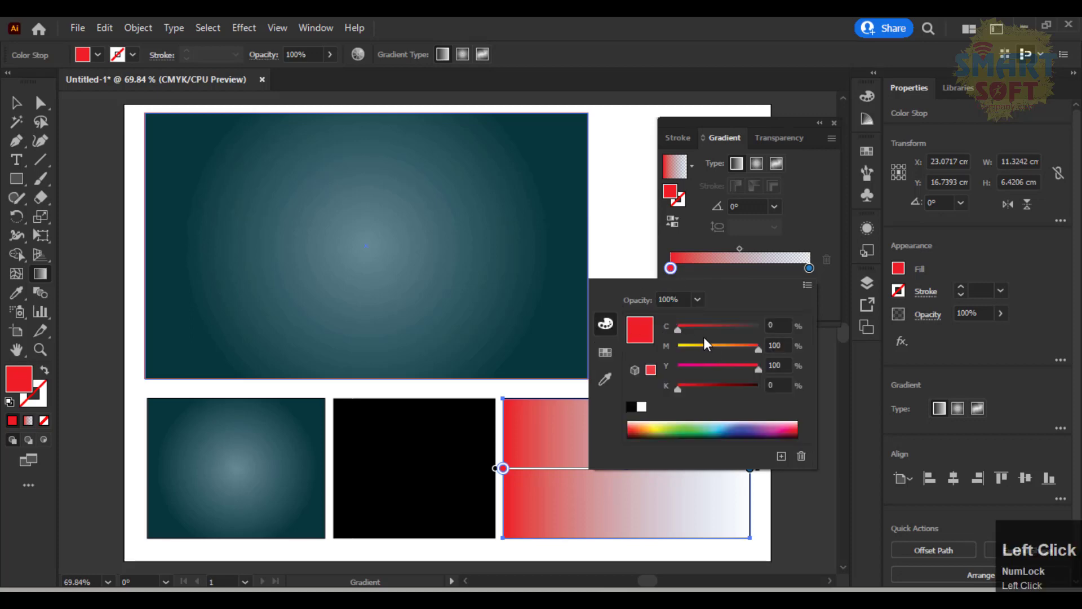
{"action": "left_click", "coordinate": [806, 284]}
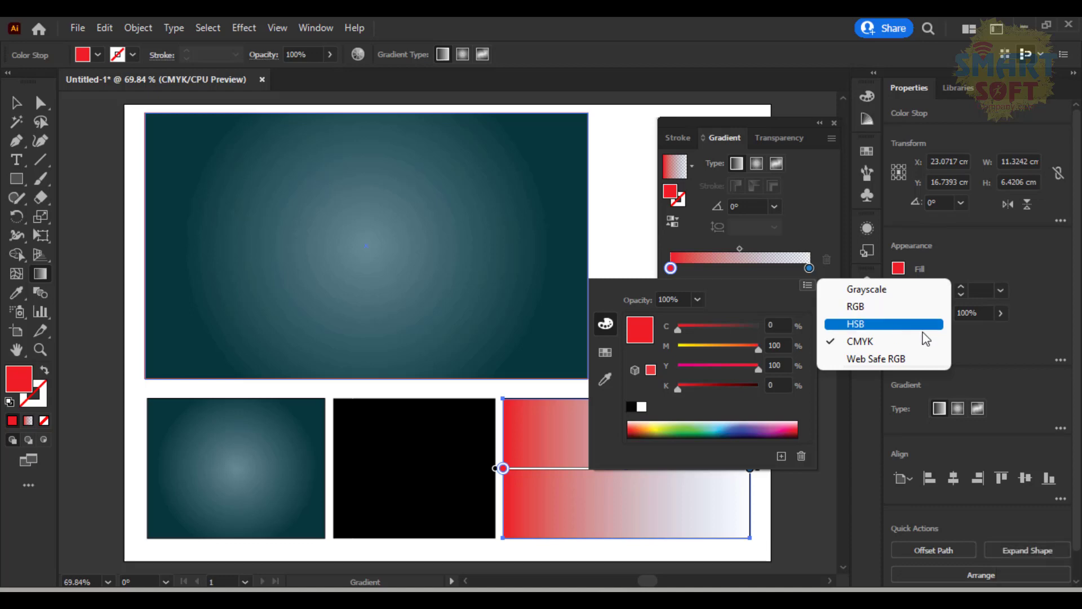
{"action": "left_click", "coordinate": [744, 295]}
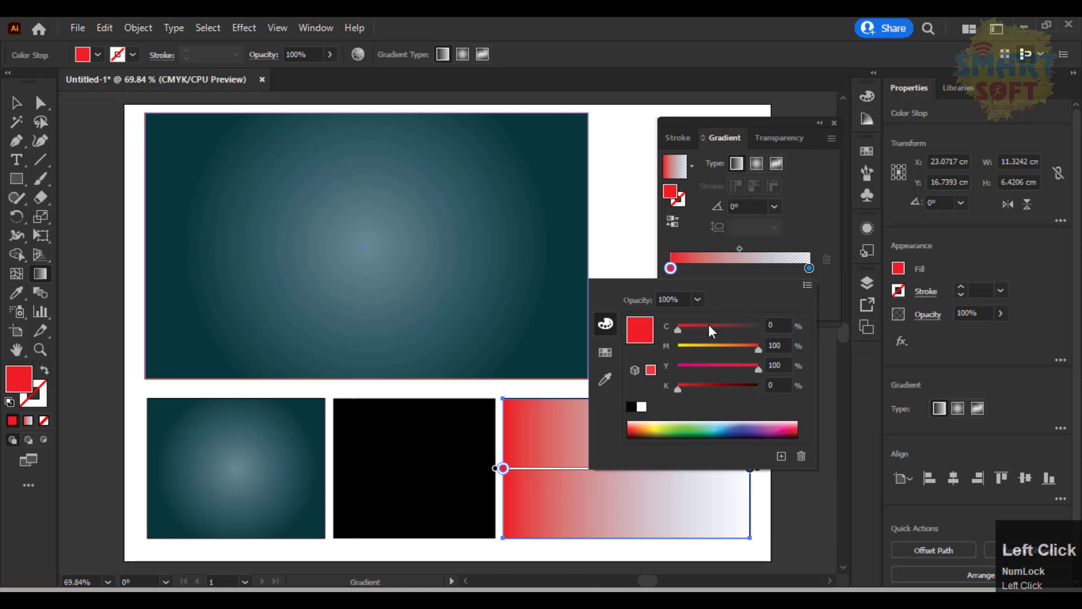
{"action": "left_click_drag", "start_coordinate": [678, 326], "coordinate": [697, 330]}
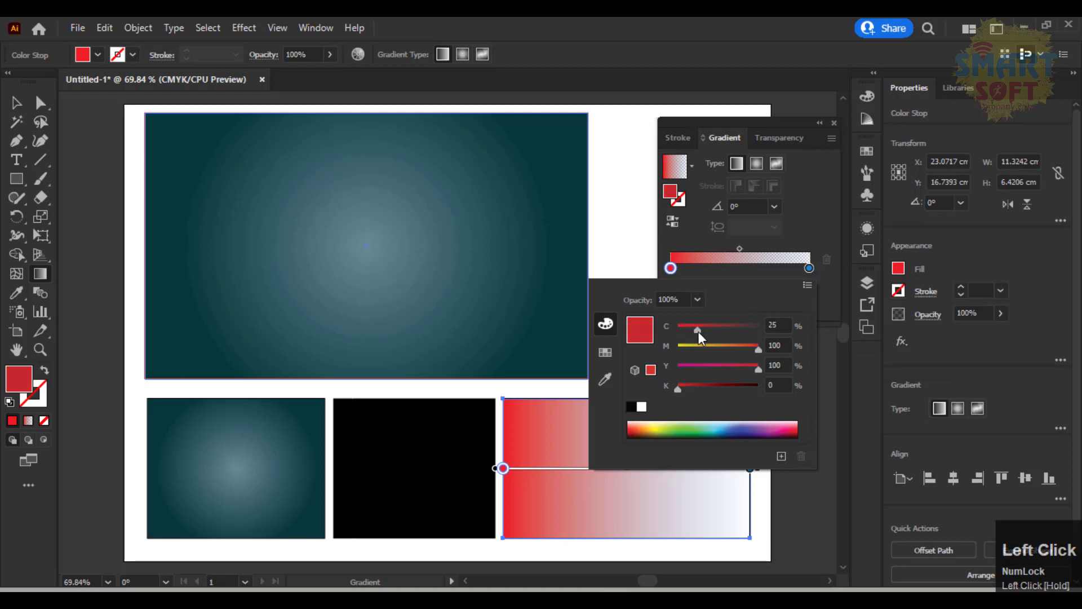
{"action": "left_click_drag", "start_coordinate": [698, 331], "coordinate": [679, 330]}
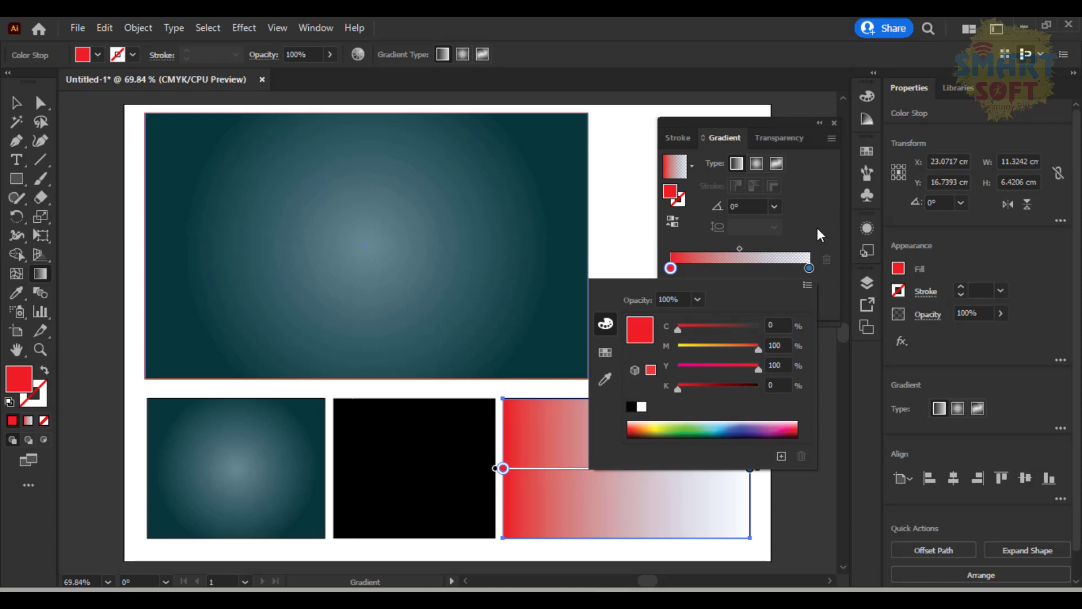
{"action": "left_click", "coordinate": [772, 241]}
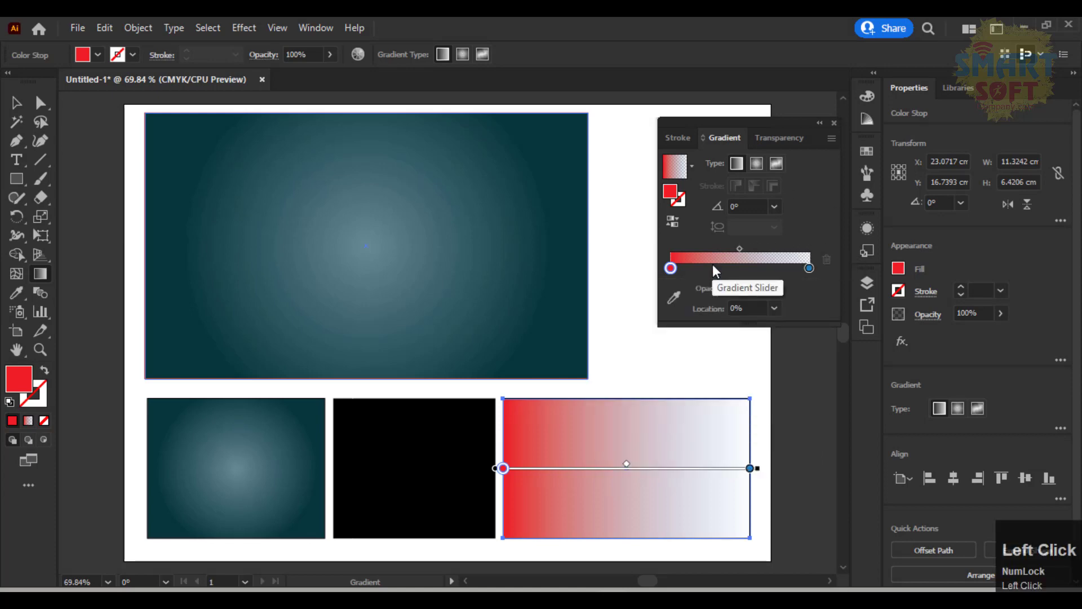
- Add an extra red color stop at the gradient's start, try it at 20% opacity, and set its opacity to 100%
{"action": "left_click", "coordinate": [671, 268]}
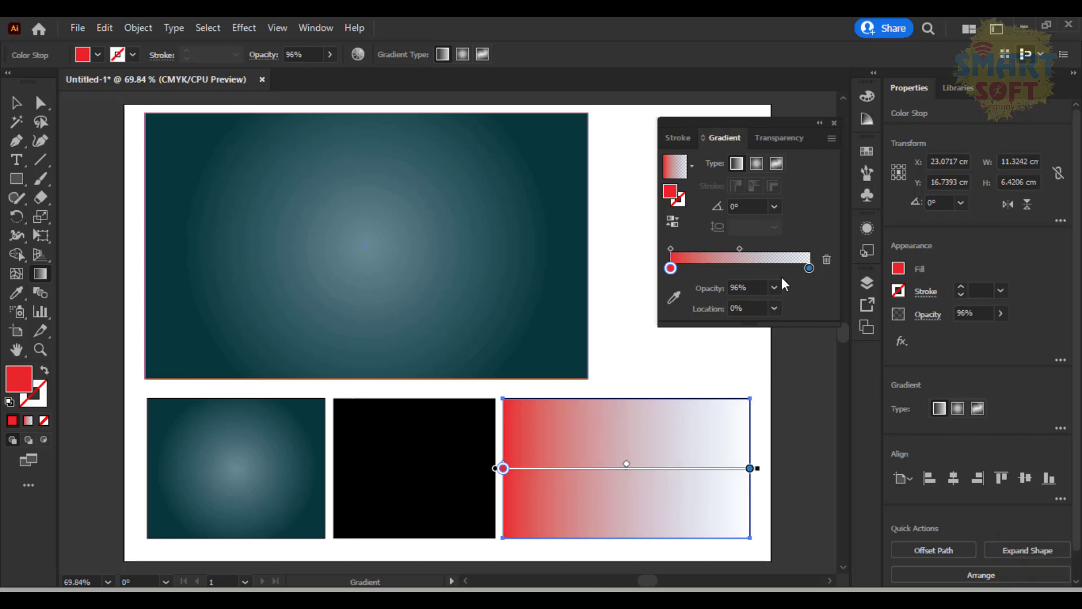
{"action": "left_click", "coordinate": [758, 288]}
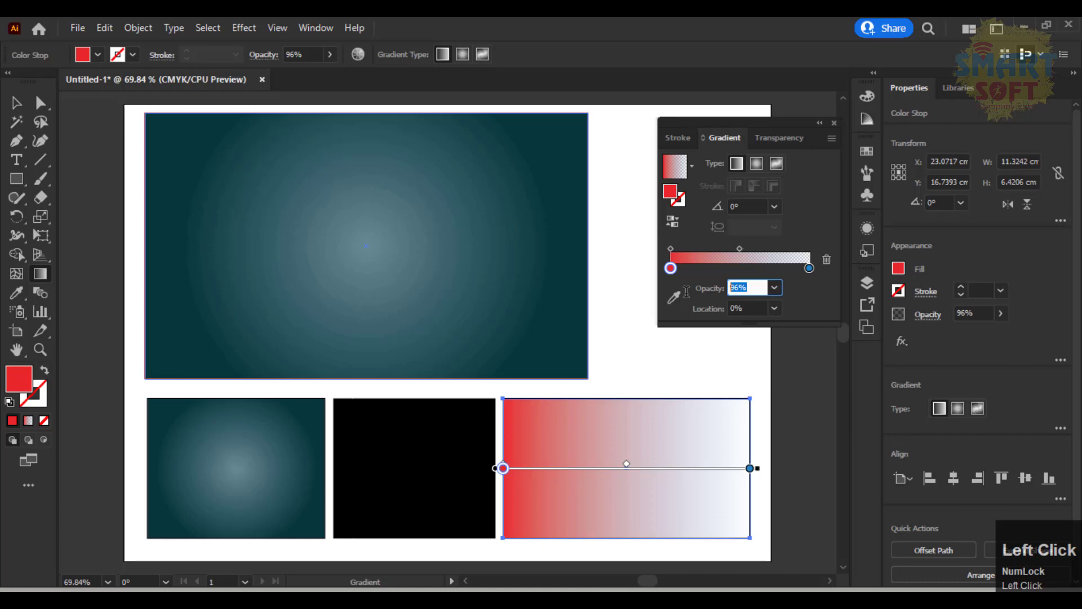
{"action": "left_click", "coordinate": [748, 309]}
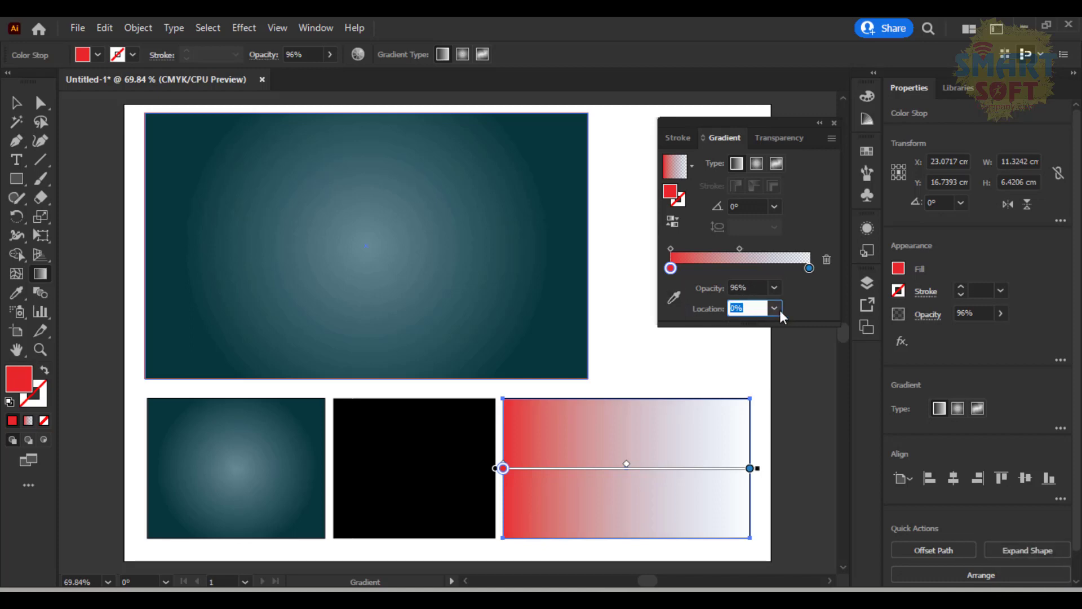
{"action": "left_click", "coordinate": [721, 286]}
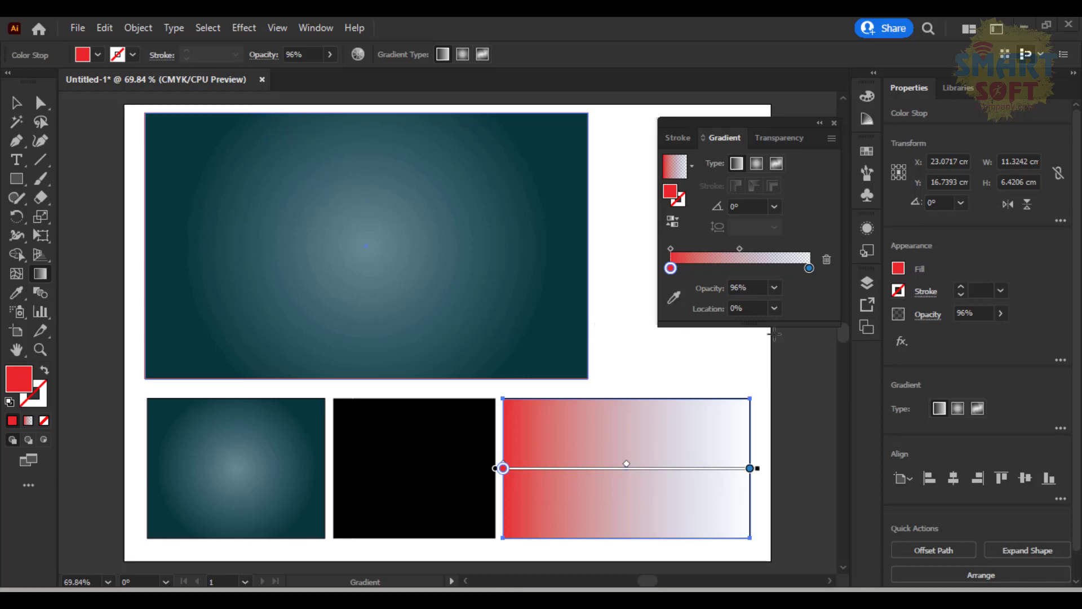
{"action": "left_click", "coordinate": [723, 288]}
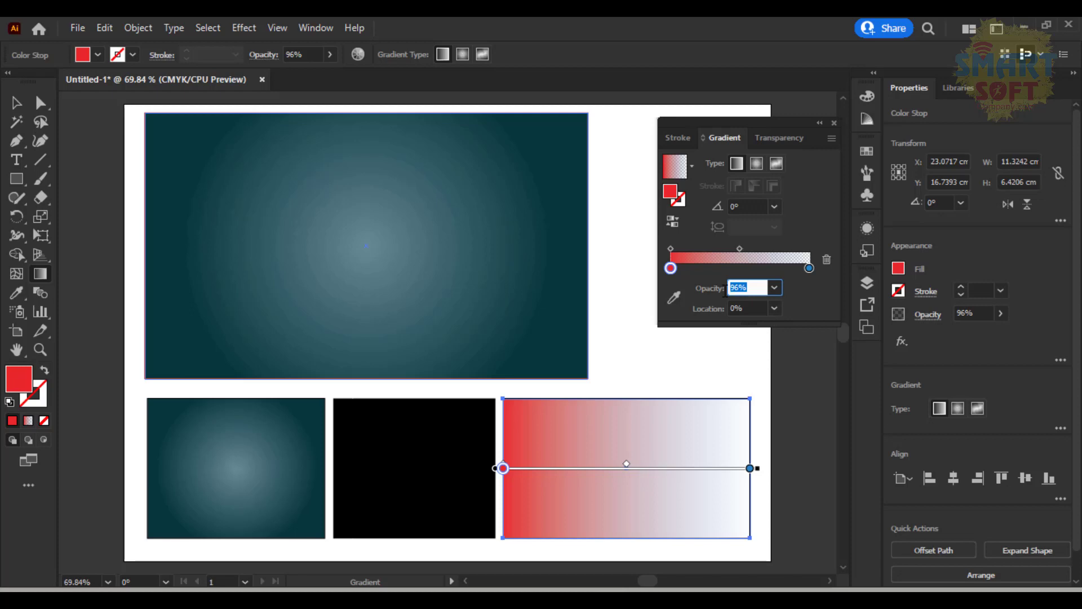
{"action": "left_click", "coordinate": [777, 283]}
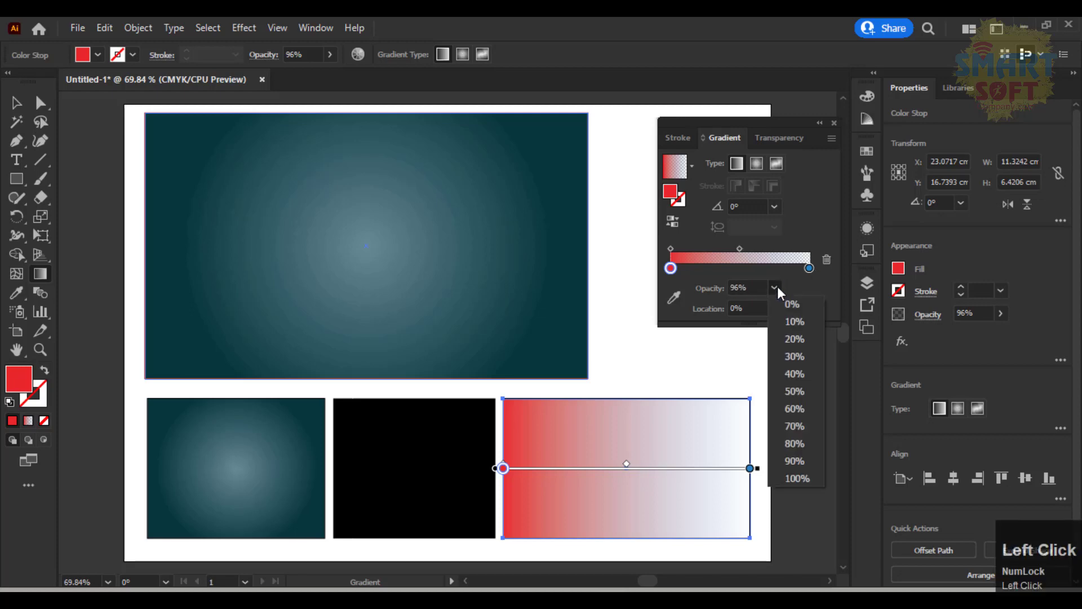
{"action": "left_click", "coordinate": [784, 337]}
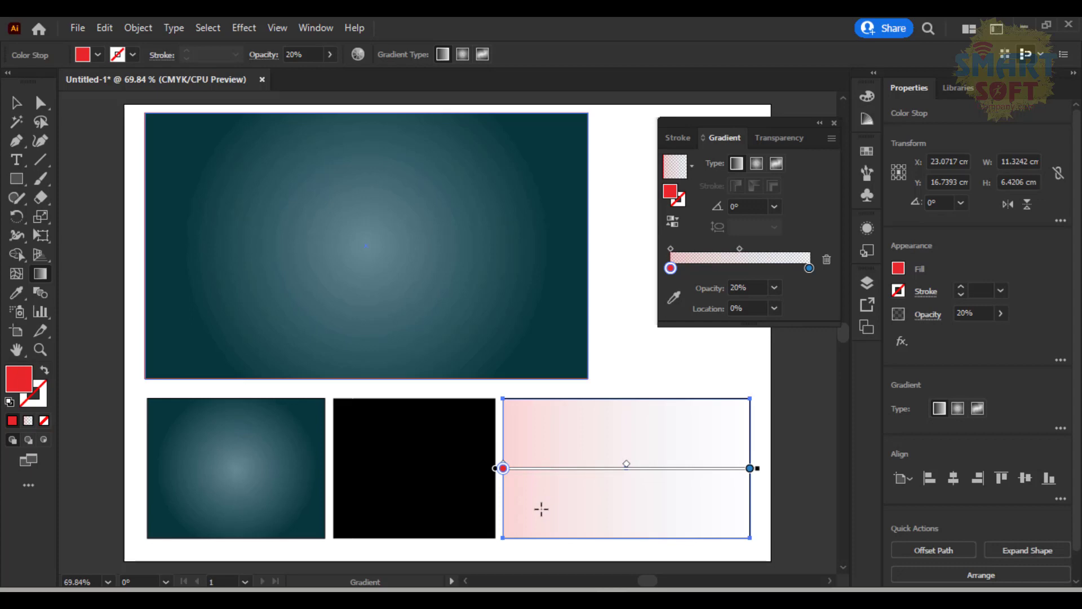
{"action": "left_click", "coordinate": [775, 288]}
{"action": "left_click", "coordinate": [789, 478]}
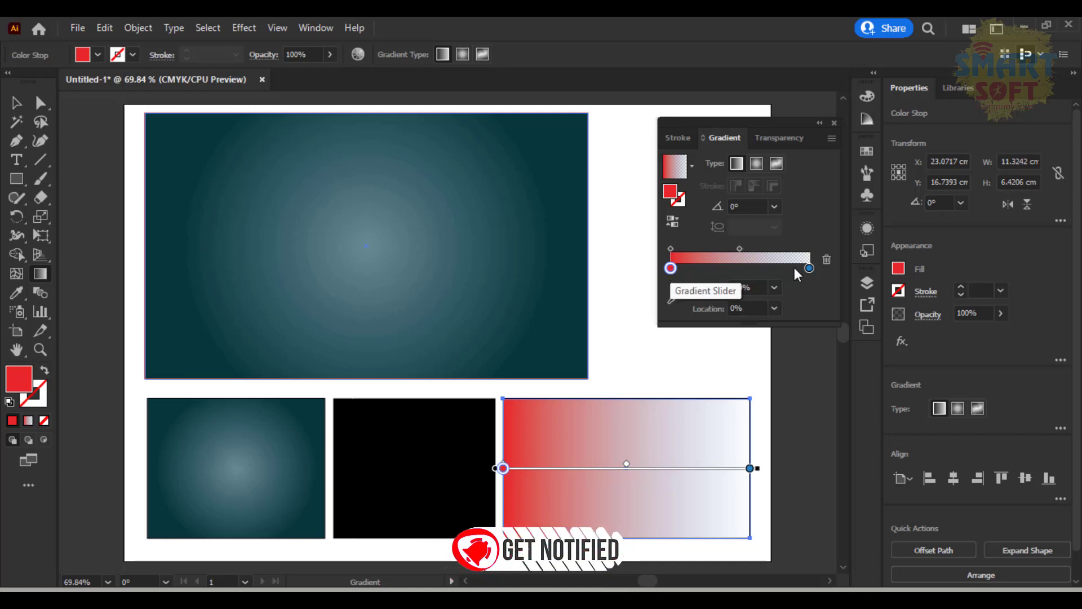
- Set the extra red stop's location to 30% and delete that stop from the gradient
{"action": "left_click", "coordinate": [731, 310]}
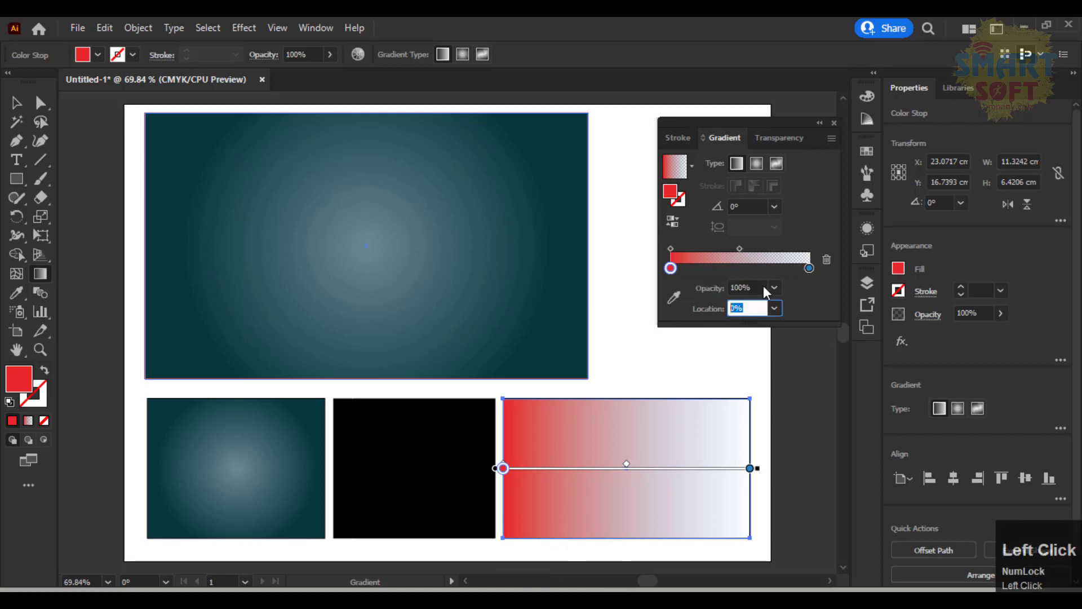
{"action": "type", "text": "30"}
{"action": "key", "text": "Return"}
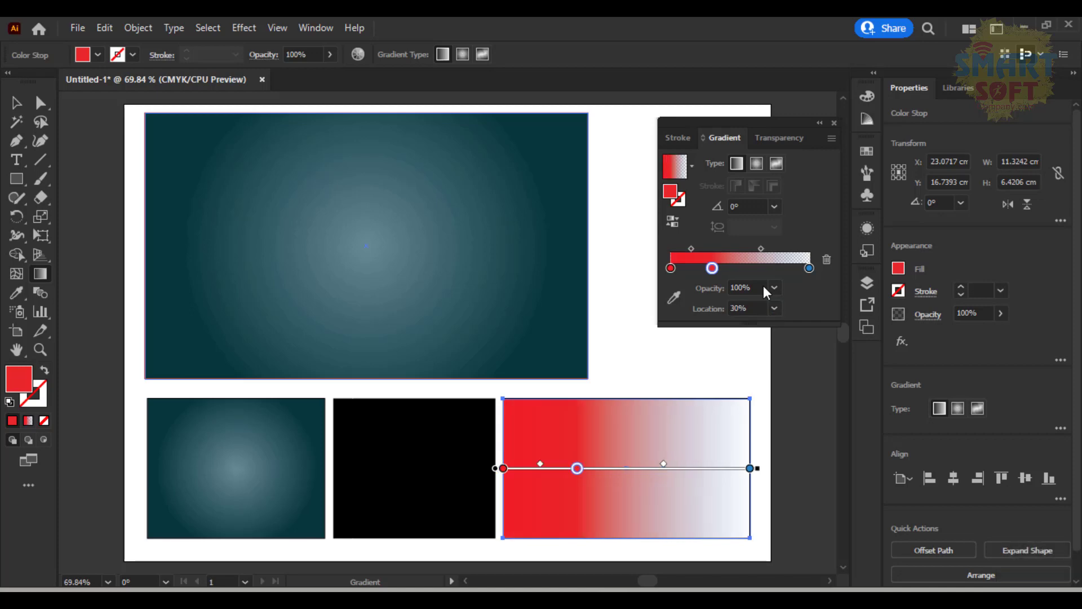
{"action": "left_click", "coordinate": [712, 268]}
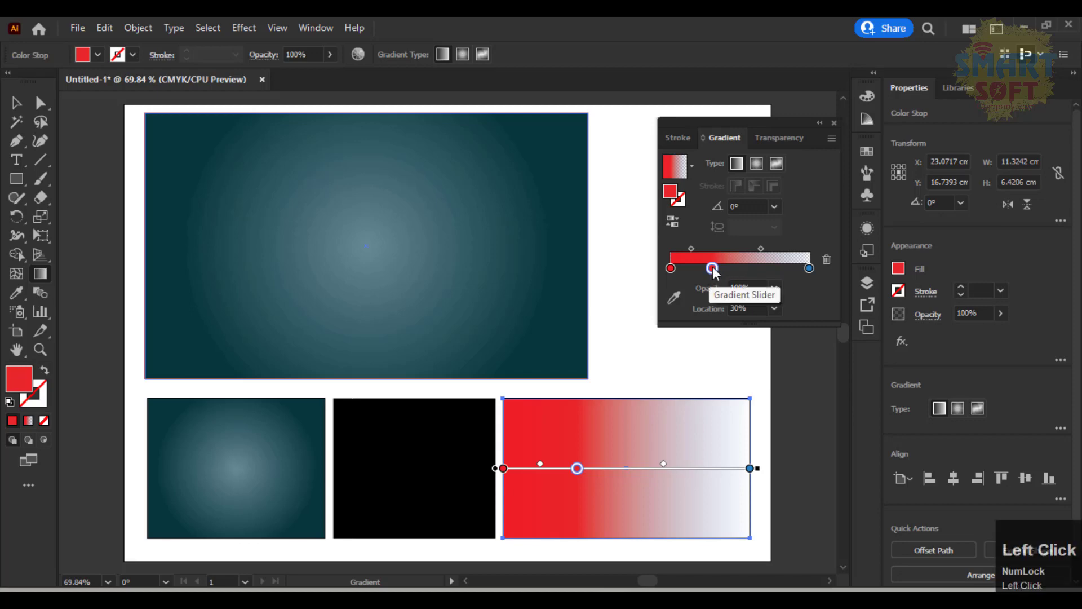
{"action": "left_click", "coordinate": [826, 260]}
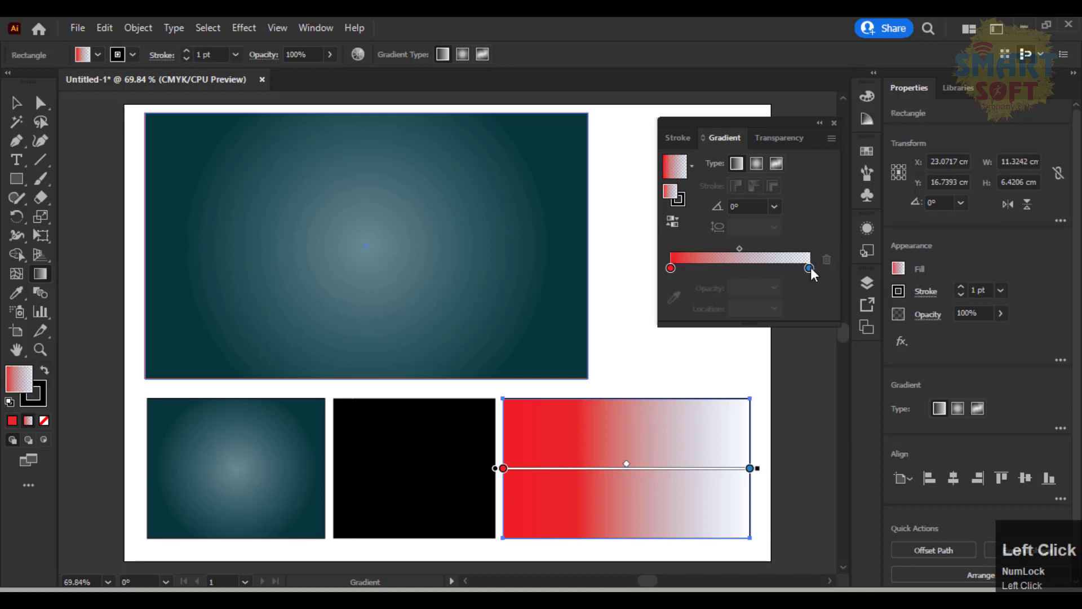
- Duplicate the red starting color stop and place the copy at about 80% along the third small rectangle's gradient
{"action": "left_click", "coordinate": [812, 267]}
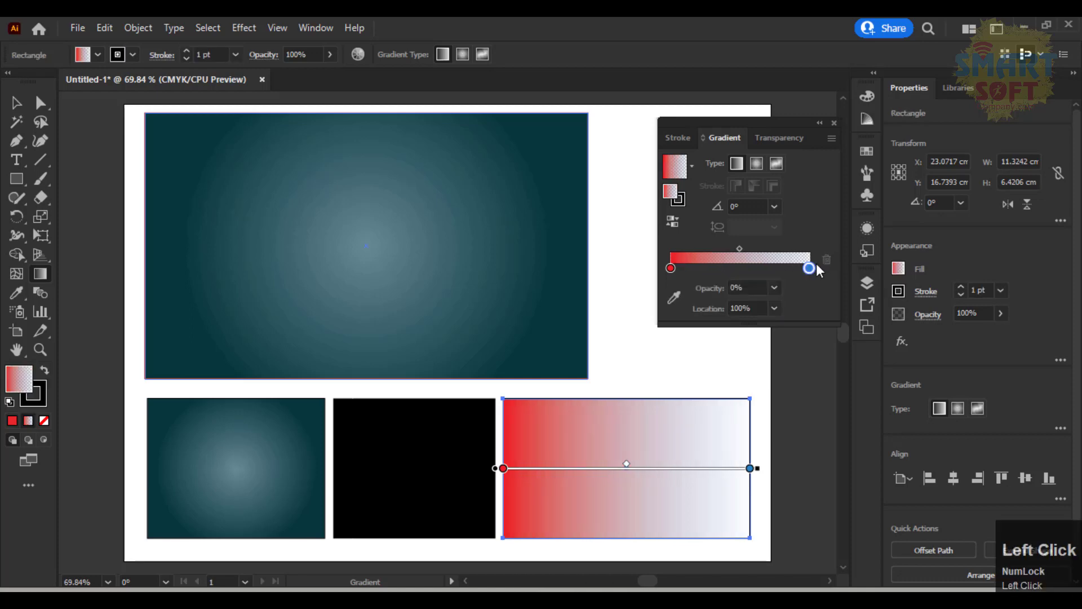
{"action": "left_click", "coordinate": [670, 268]}
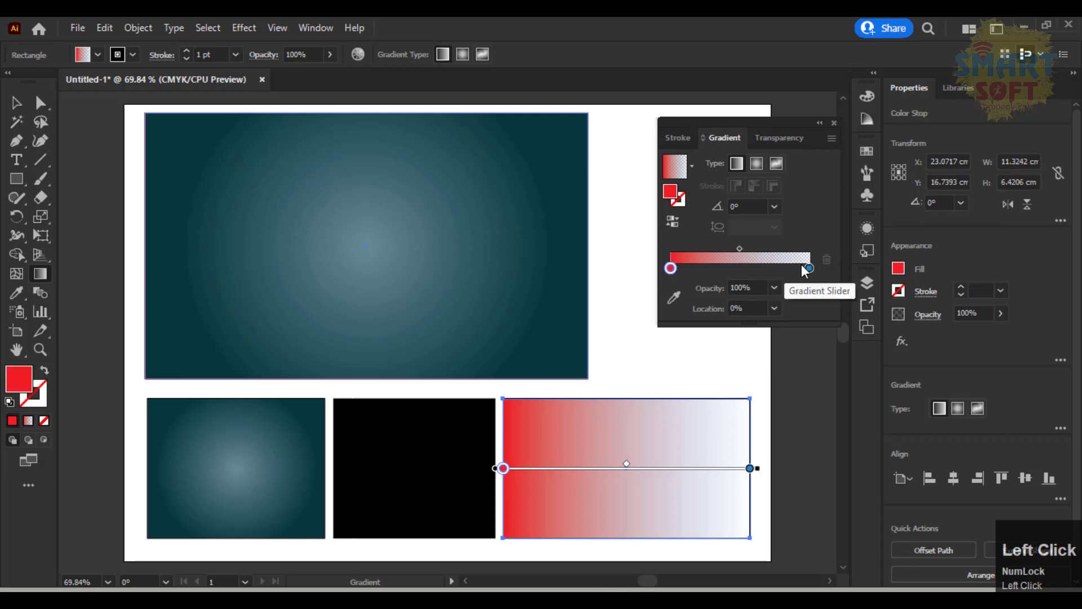
{"action": "left_click", "coordinate": [811, 266]}
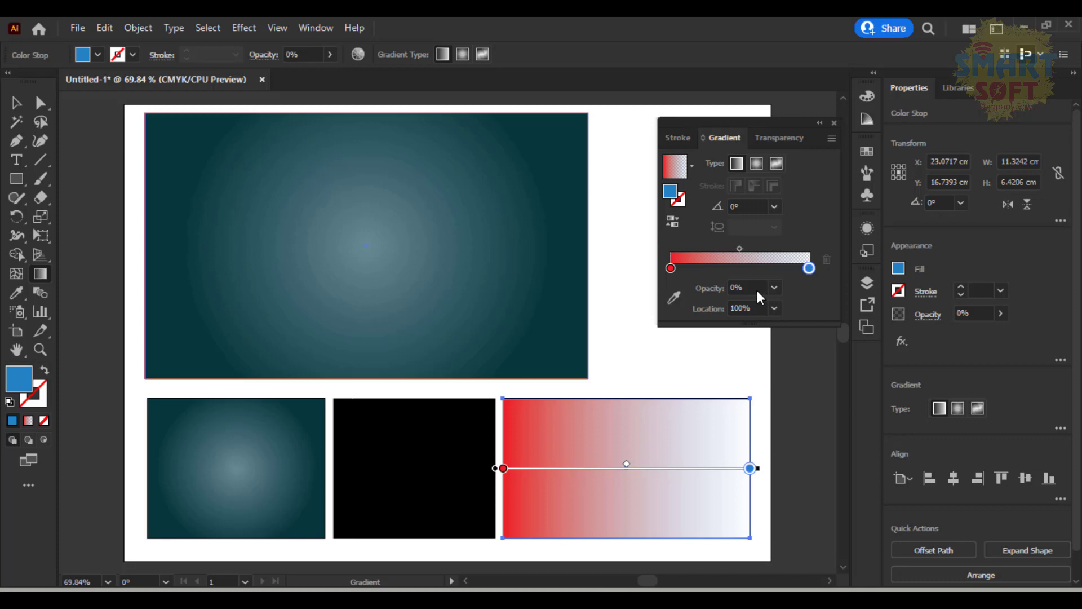
{"action": "left_click", "coordinate": [672, 268]}
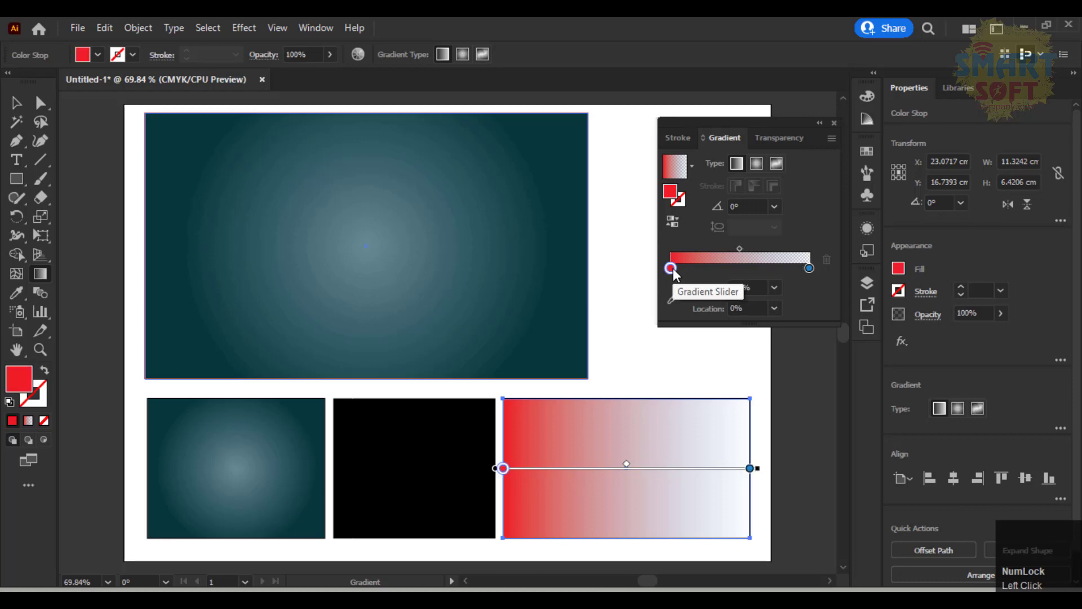
{"action": "key", "text": "alt"}
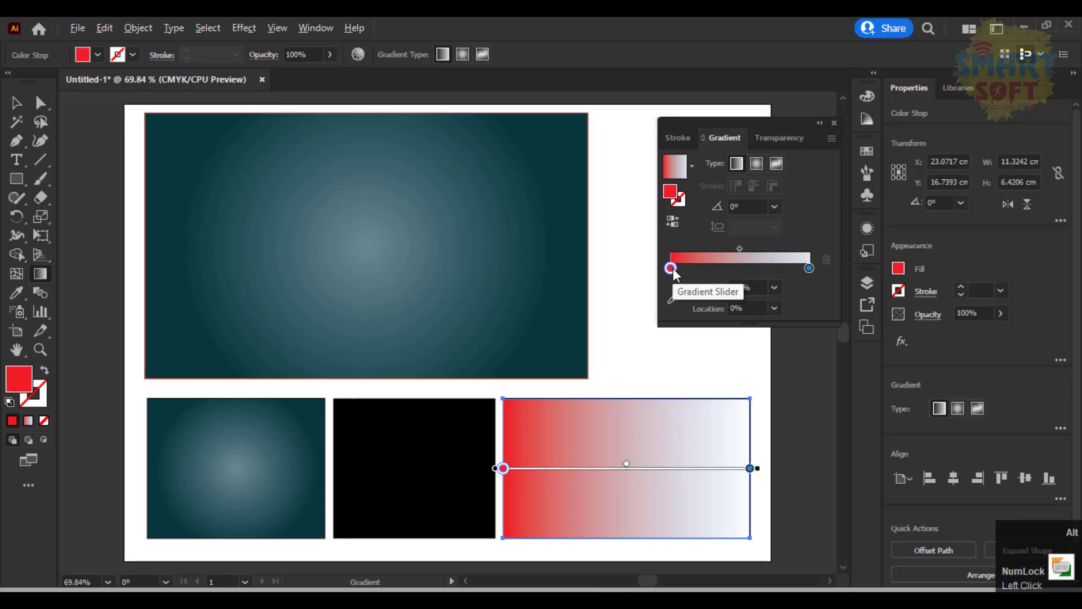
{"action": "left_click_drag", "start_coordinate": [673, 269], "coordinate": [785, 270]}
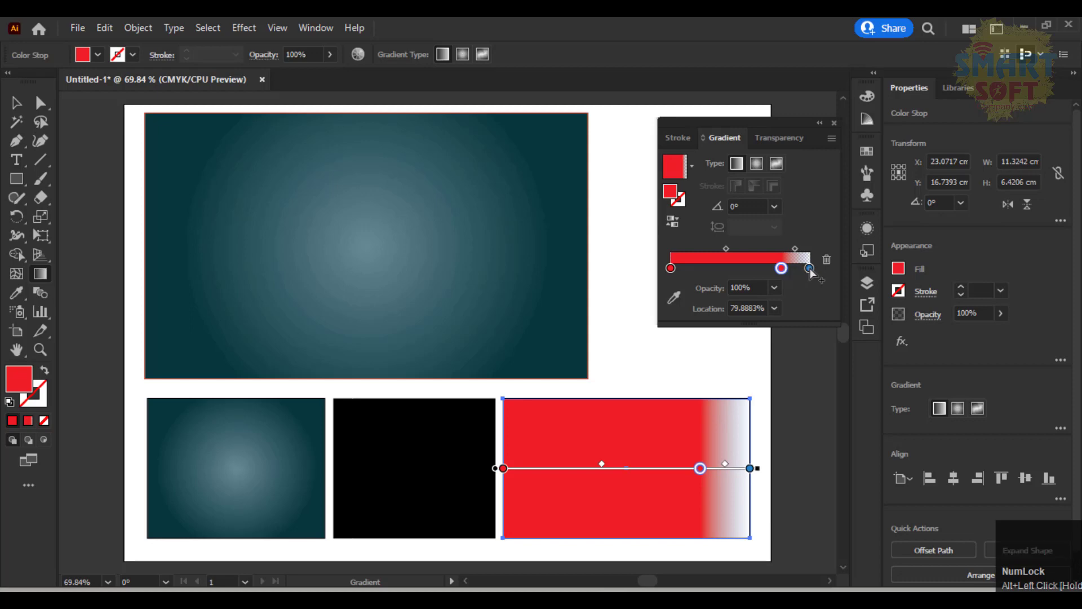
- Delete the transparent blue end stop and move the duplicated red stop to the gradient's end at 100% location
{"action": "left_click", "coordinate": [809, 268]}
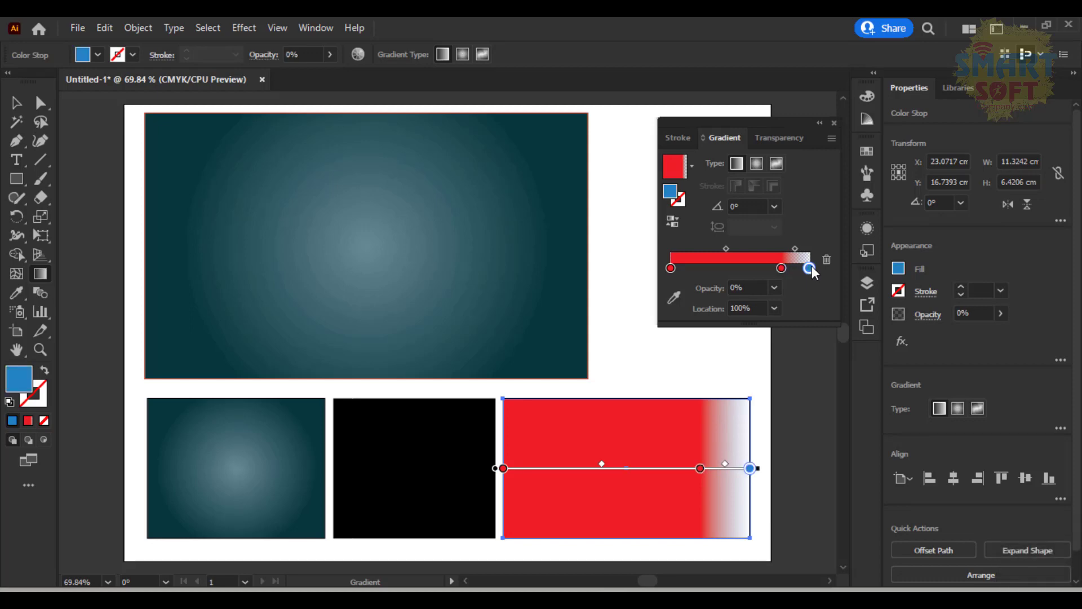
{"action": "left_click", "coordinate": [825, 260]}
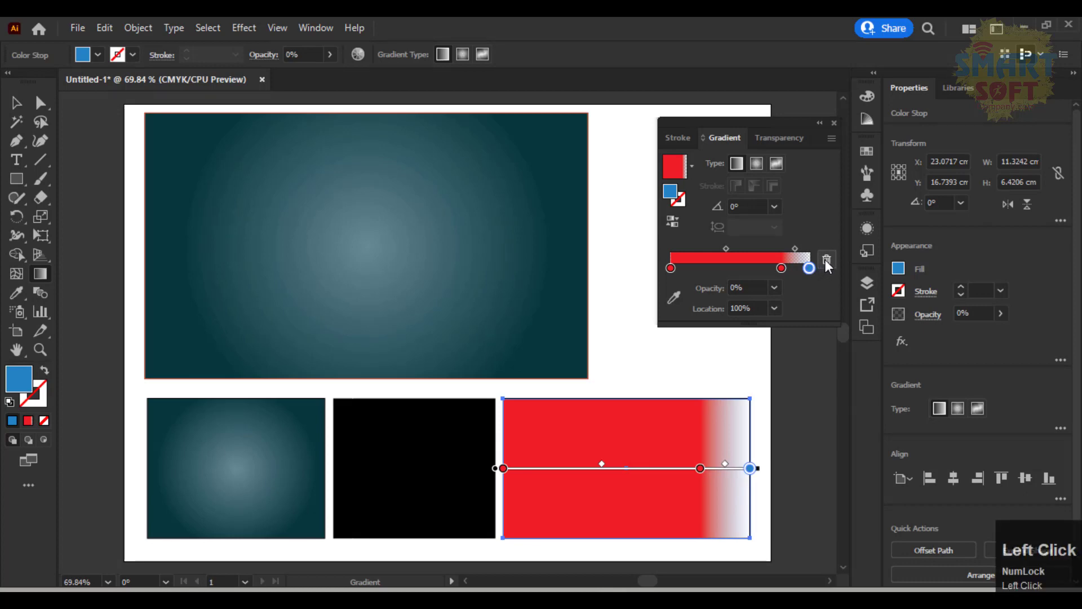
{"action": "left_click_drag", "start_coordinate": [783, 265], "coordinate": [817, 265]}
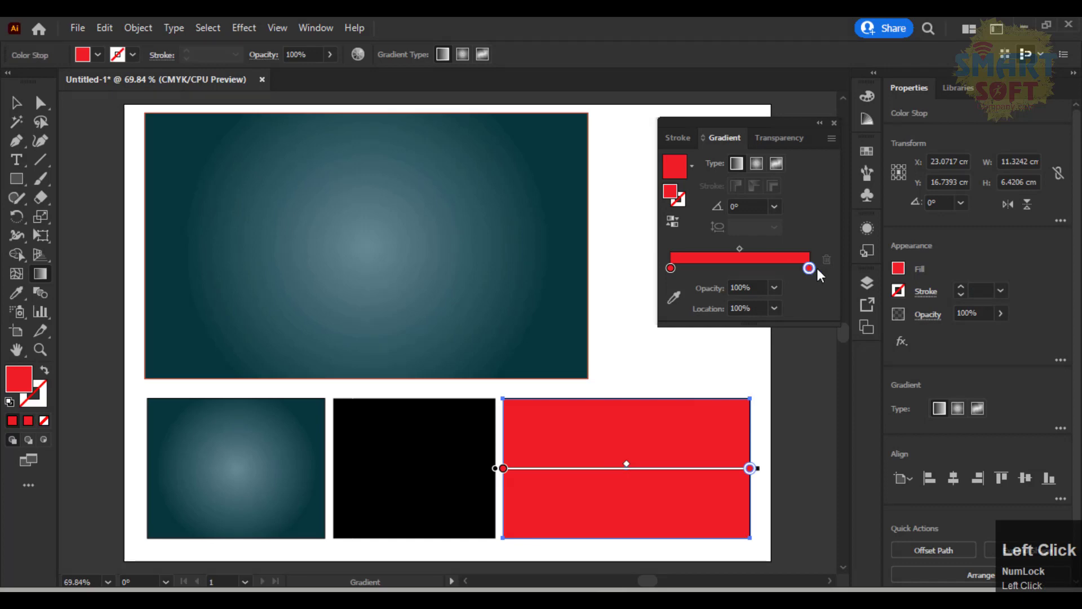
{"action": "left_click", "coordinate": [760, 307]}
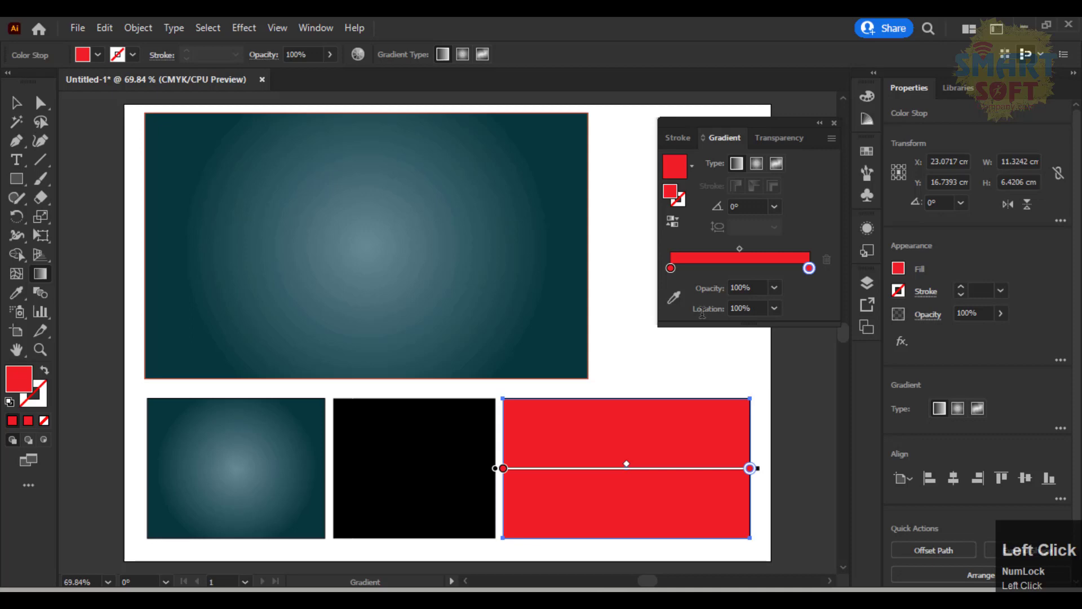
{"action": "left_click", "coordinate": [808, 271]}
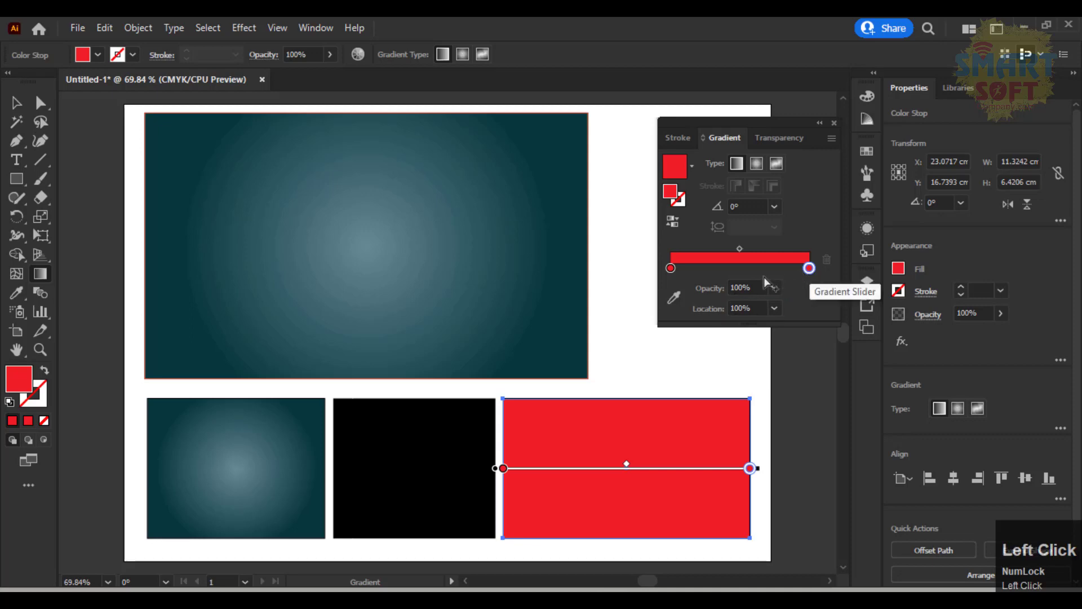
- Add a white color stop from the fill swatches at 50% location in the third small rectangle's red gradient
{"action": "left_click", "coordinate": [98, 54]}
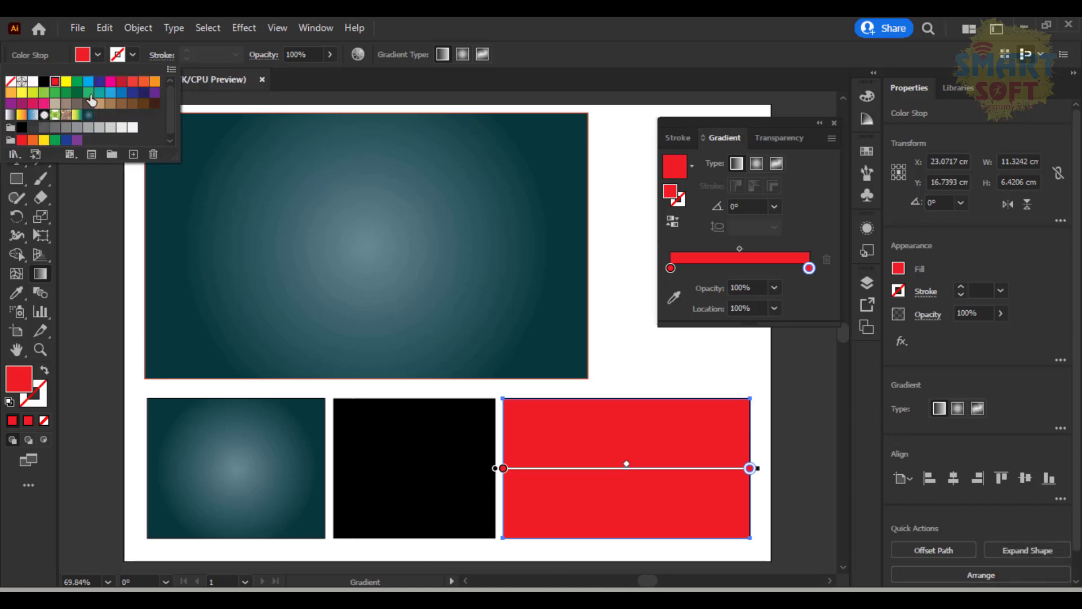
{"action": "left_click", "coordinate": [89, 83]}
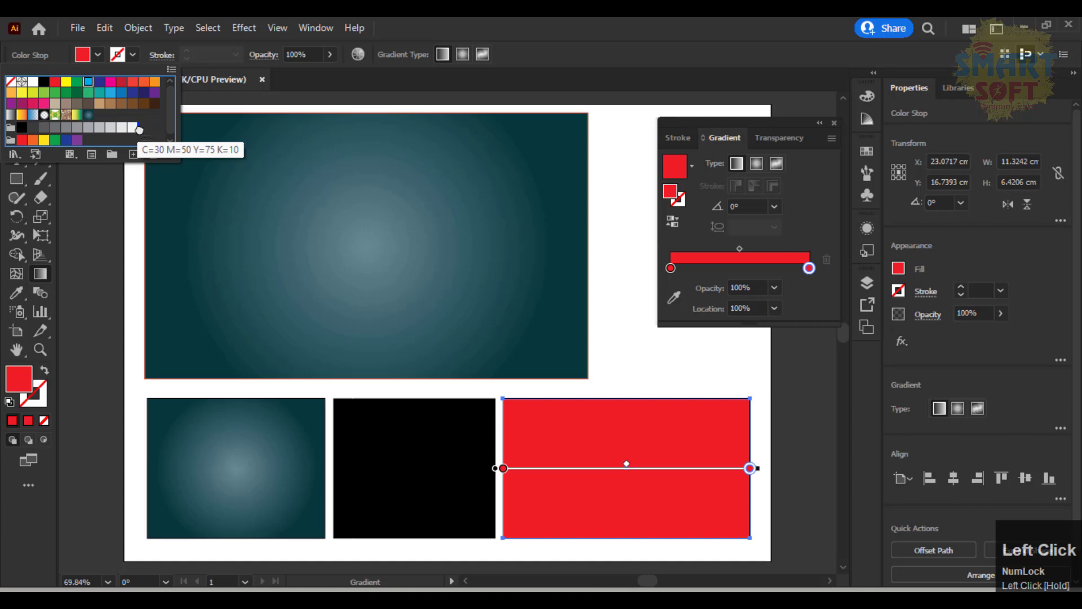
{"action": "mouse_move", "coordinate": [60, 97]}
{"action": "left_mouse_down"}
{"action": "mouse_move", "coordinate": [555, 286]}
{"action": "mouse_move", "coordinate": [742, 268]}
{"action": "left_mouse_up"}
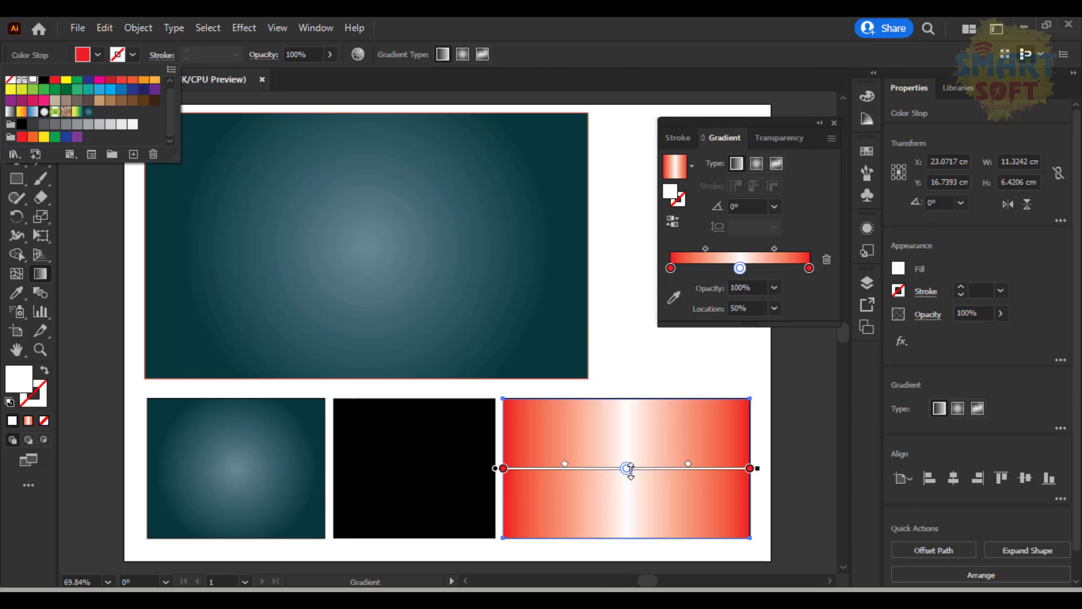
{"action": "left_click", "coordinate": [774, 287]}
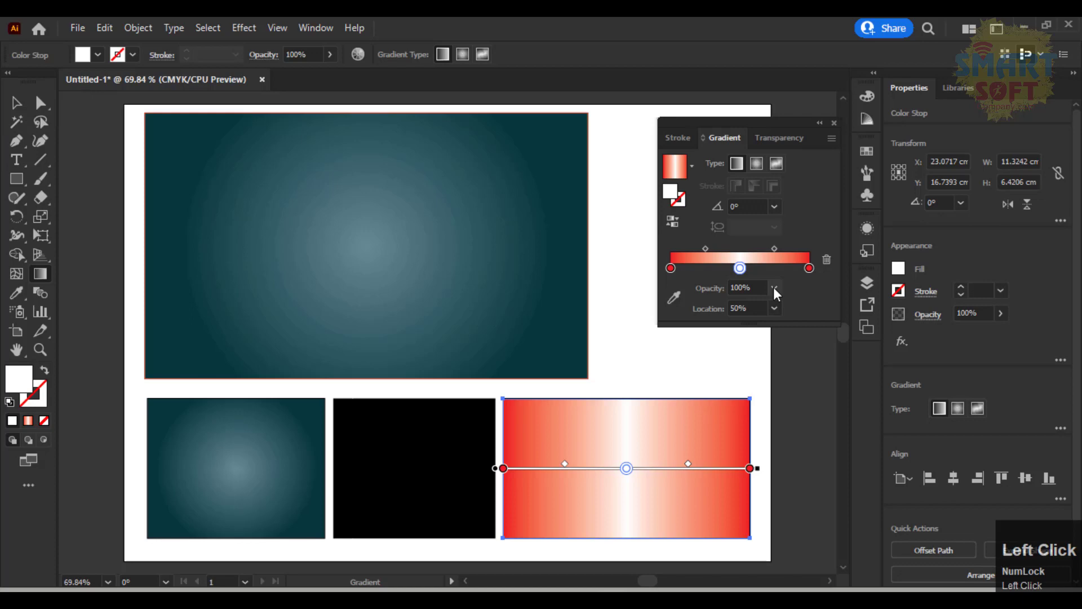
- Set the white middle stop's opacity to 50%, reselect the third small rectangle and restore the stop's opacity to 100%
{"action": "left_click", "coordinate": [774, 288]}
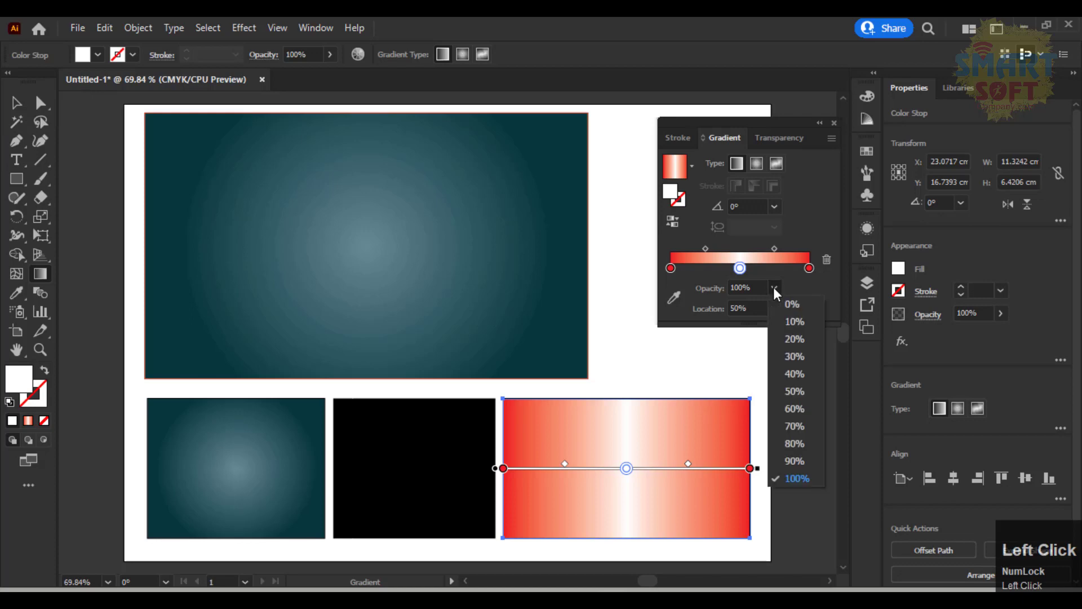
{"action": "left_click", "coordinate": [794, 391]}
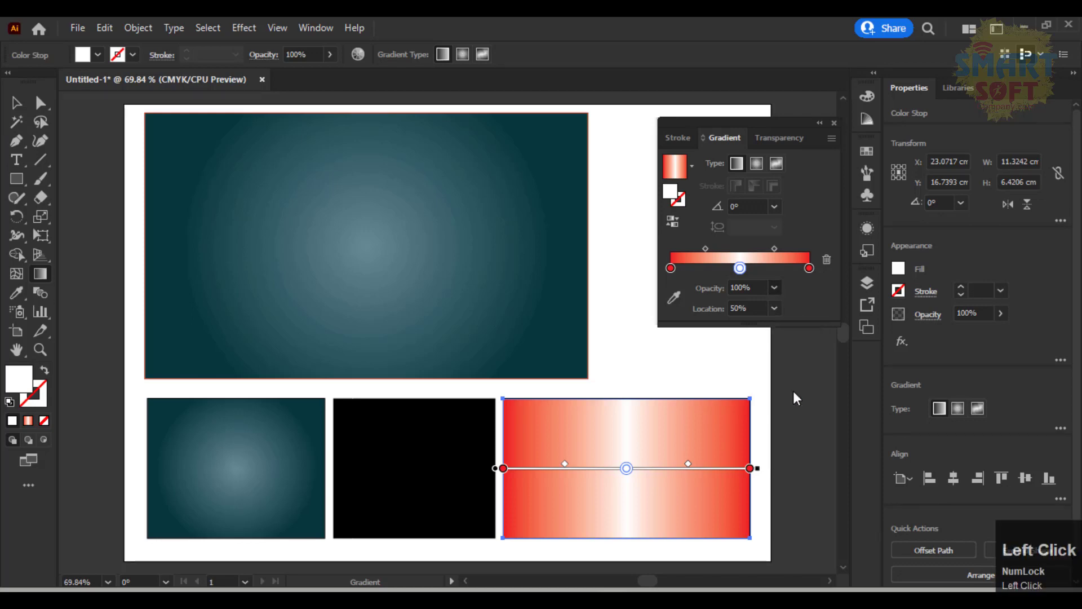
{"action": "left_click", "coordinate": [17, 102]}
{"action": "left_click_drag", "start_coordinate": [514, 463], "coordinate": [566, 468]}
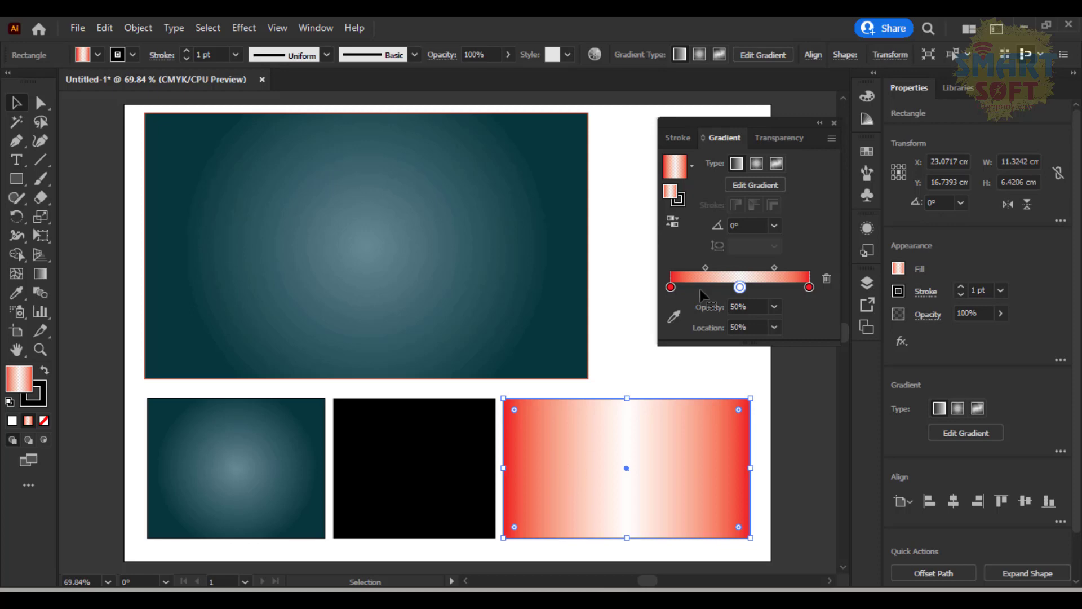
{"action": "left_click", "coordinate": [775, 307]}
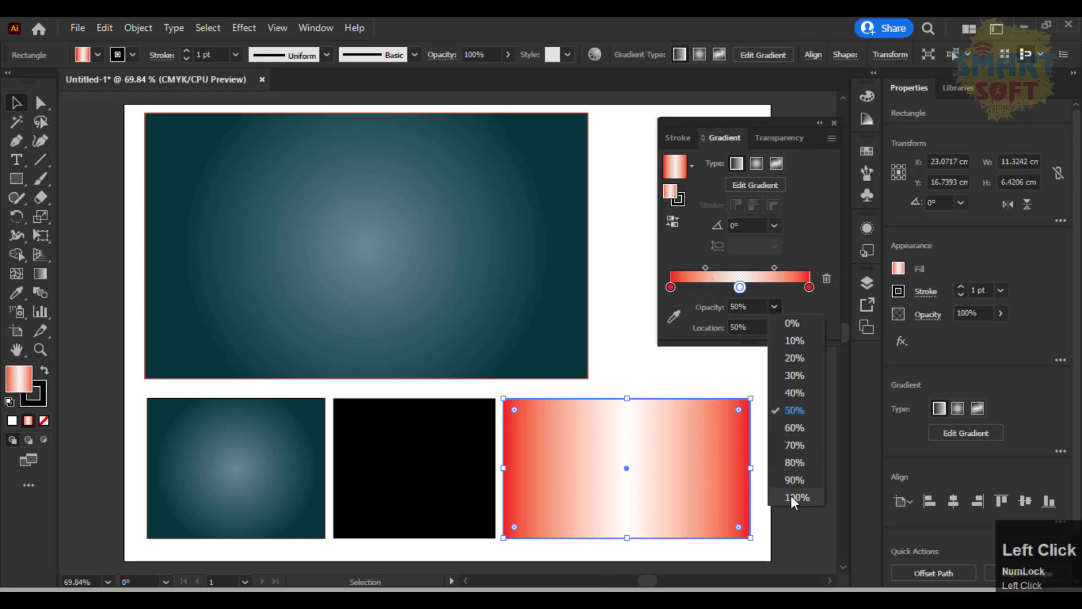
- Slide the midpoint between the first red and white stops through several positions, up to 87%, leaving it at about 51%
{"action": "left_click", "coordinate": [705, 267]}
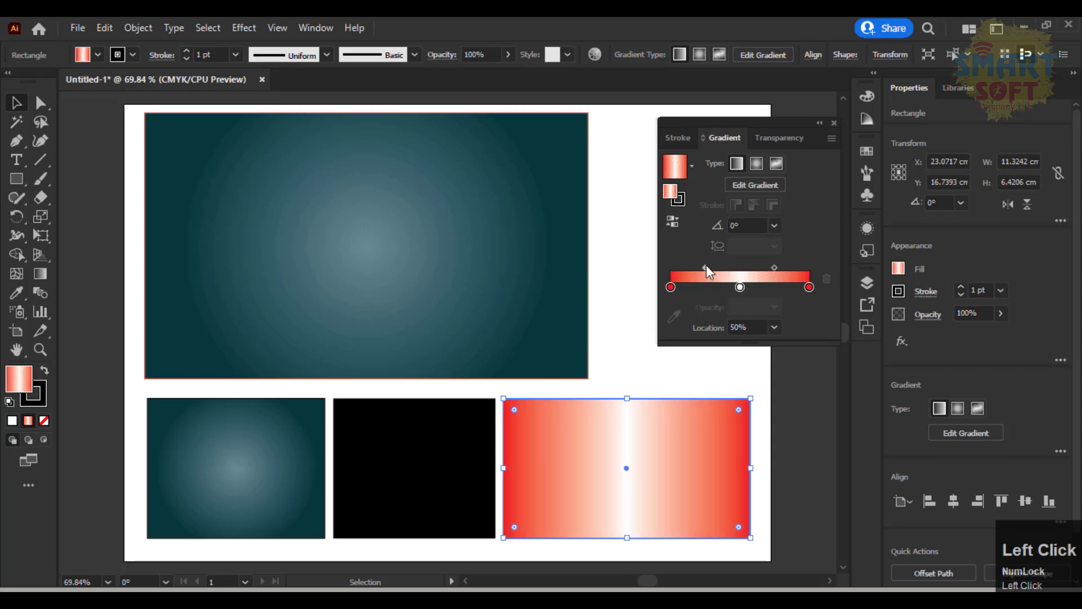
{"action": "left_click_drag", "start_coordinate": [705, 266], "coordinate": [712, 265]}
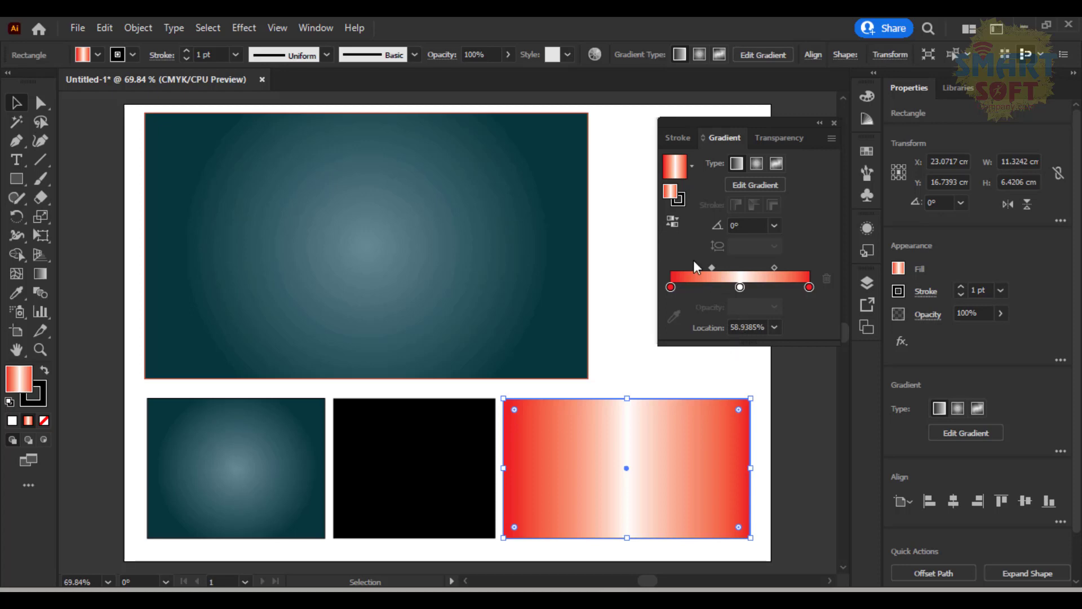
{"action": "left_click_drag", "start_coordinate": [714, 270], "coordinate": [707, 267]}
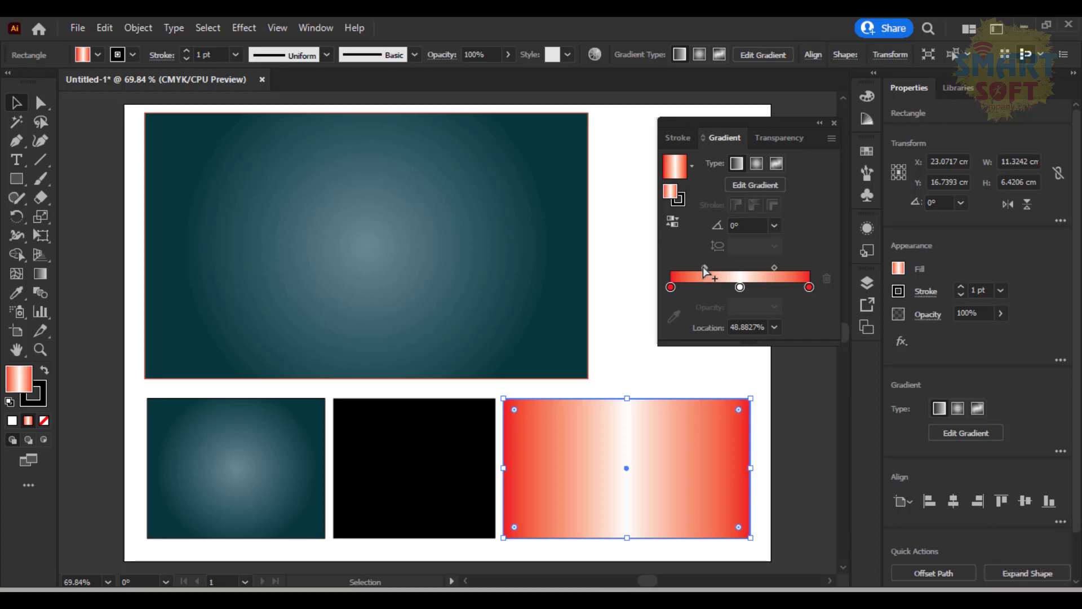
{"action": "left_click_drag", "start_coordinate": [706, 268], "coordinate": [739, 274]}
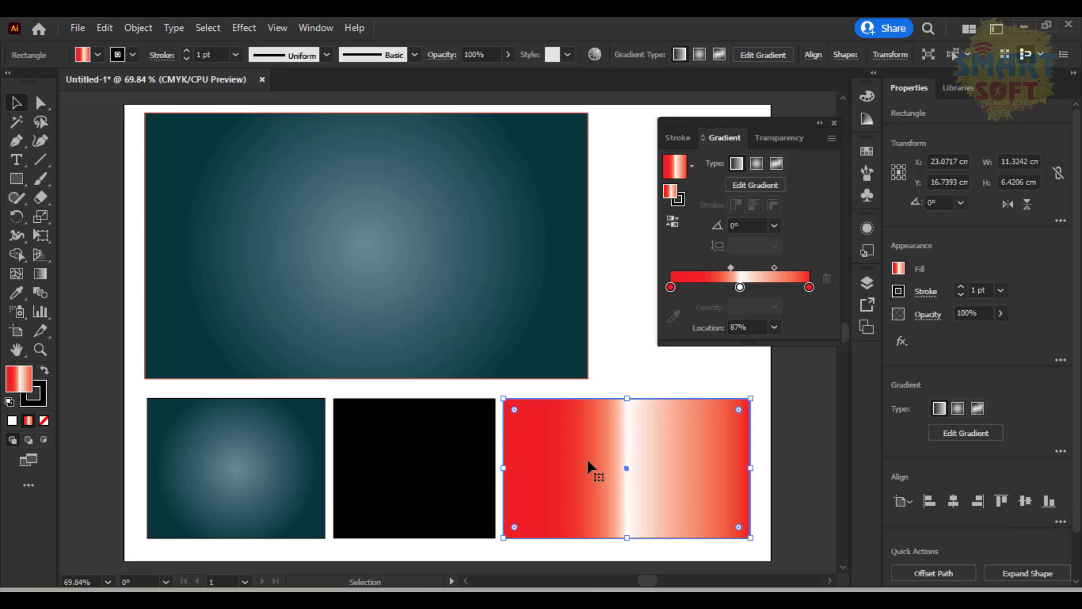
{"action": "left_click", "coordinate": [725, 268]}
{"action": "left_click_drag", "start_coordinate": [725, 268], "coordinate": [706, 267]}
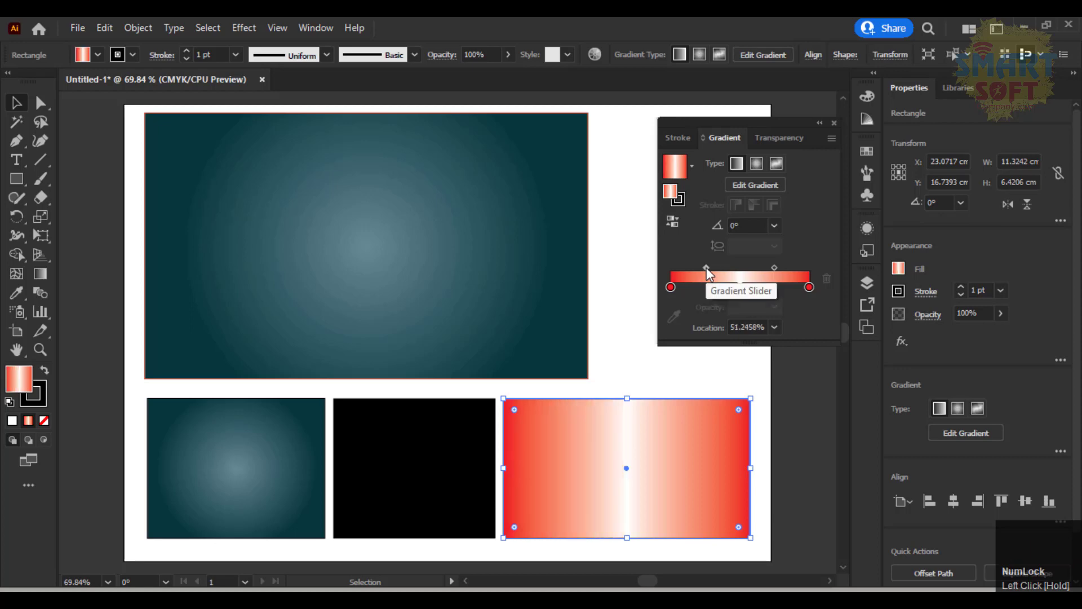
- Switch the third small rectangle's fill from linear to radial and on to a freeform gradient
{"action": "left_click", "coordinate": [736, 164]}
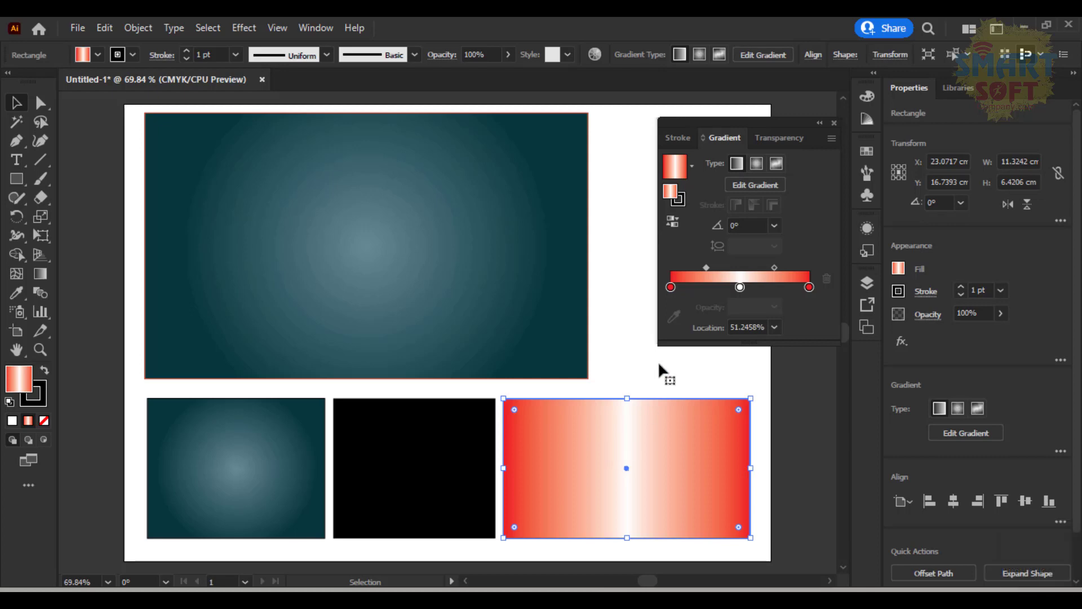
{"action": "left_click", "coordinate": [755, 166]}
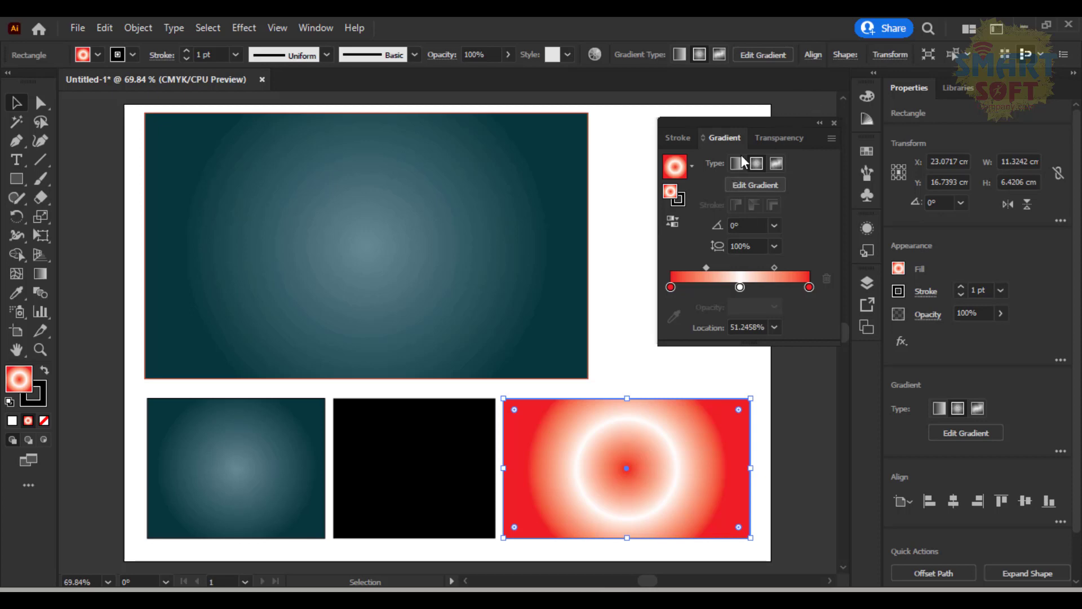
{"action": "left_click", "coordinate": [776, 164]}
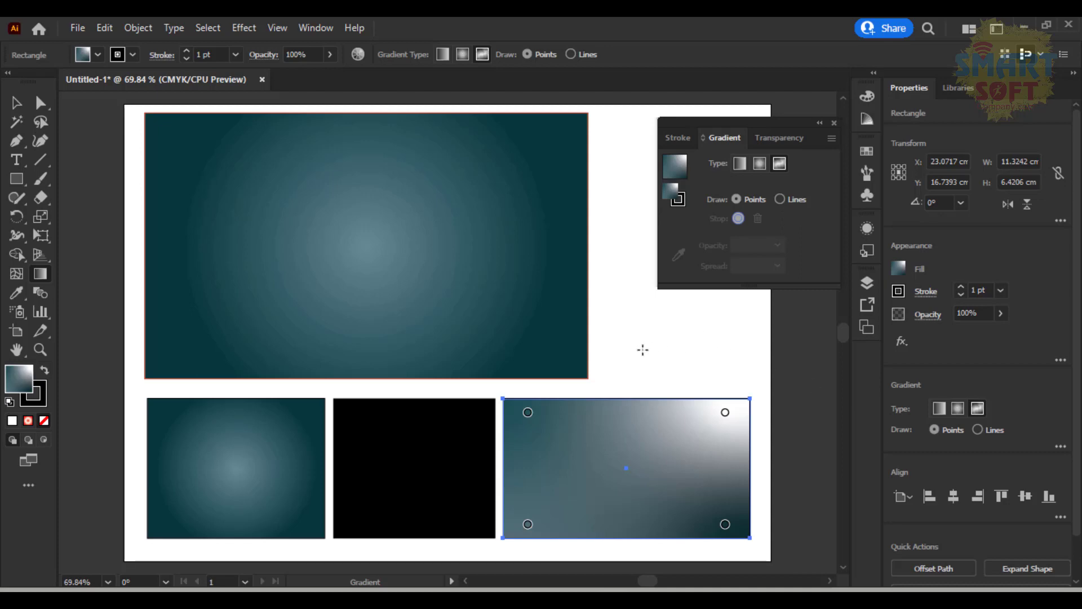
- Move the freeform gradient's upper teal and white points toward the middle, and return the fill to a linear gradient
{"action": "key", "text": "ctrl"}
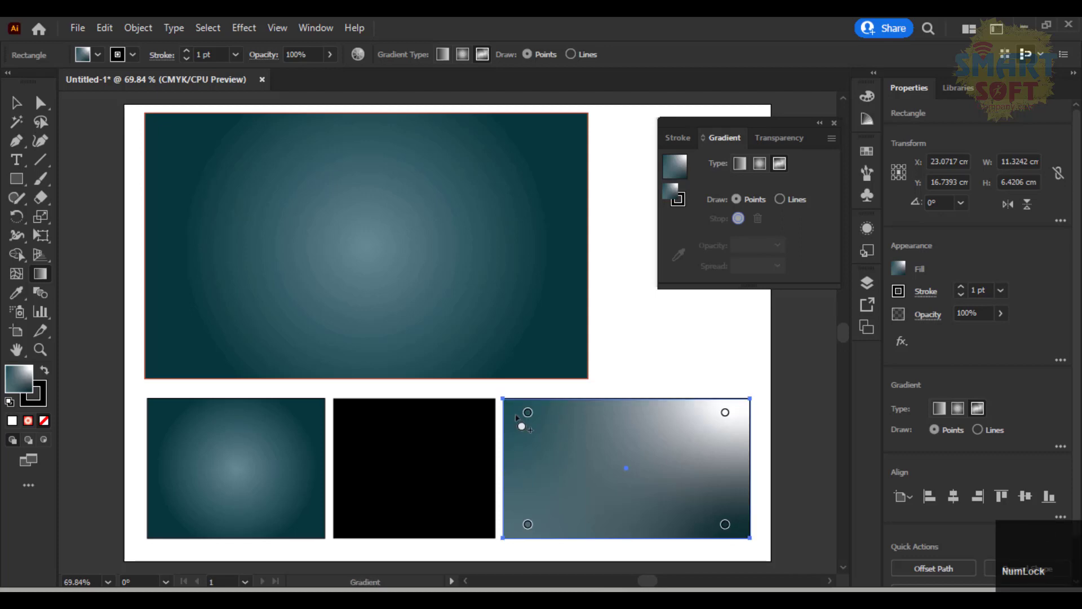
{"action": "left_click_drag", "start_coordinate": [528, 412], "coordinate": [538, 438]}
{"action": "left_click_drag", "start_coordinate": [708, 455], "coordinate": [667, 457]}
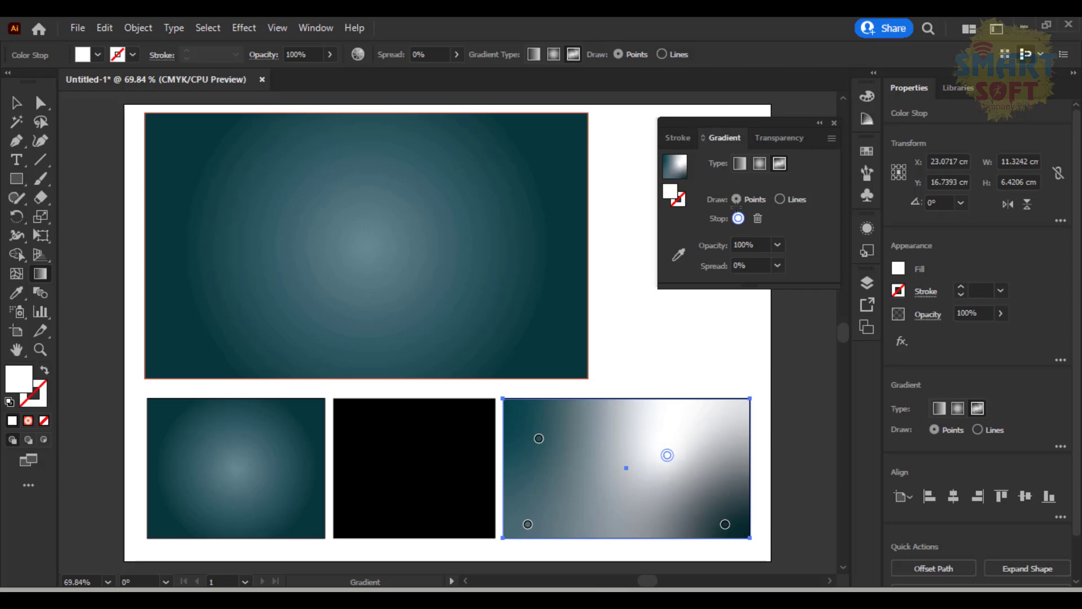
{"action": "left_click", "coordinate": [737, 162]}
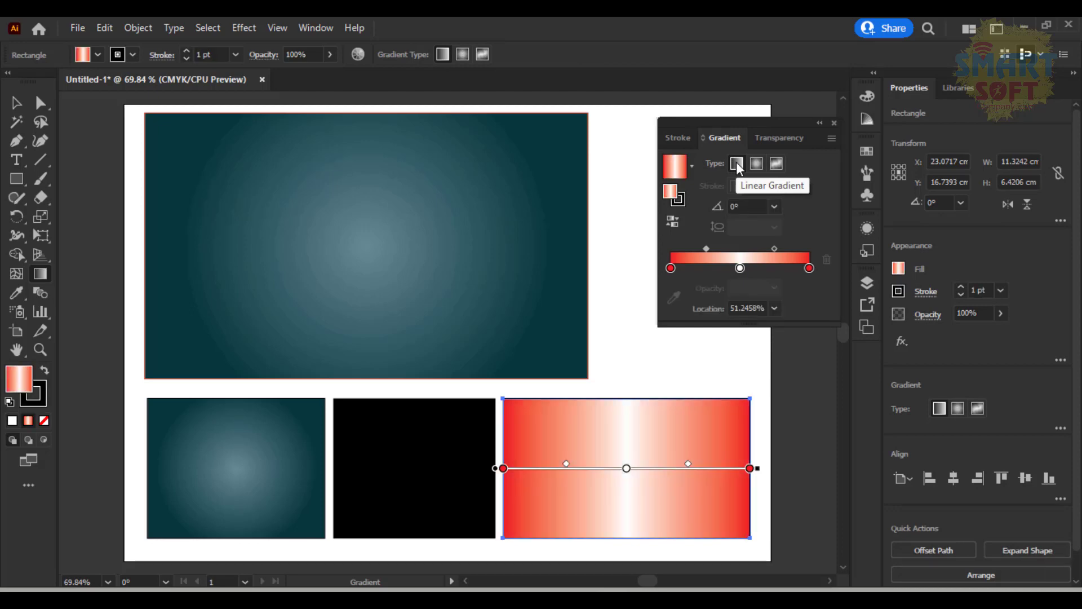
- Add a color stop between the first red and white stops, plus two more at about 62% and 74% location
{"action": "left_click", "coordinate": [702, 268]}
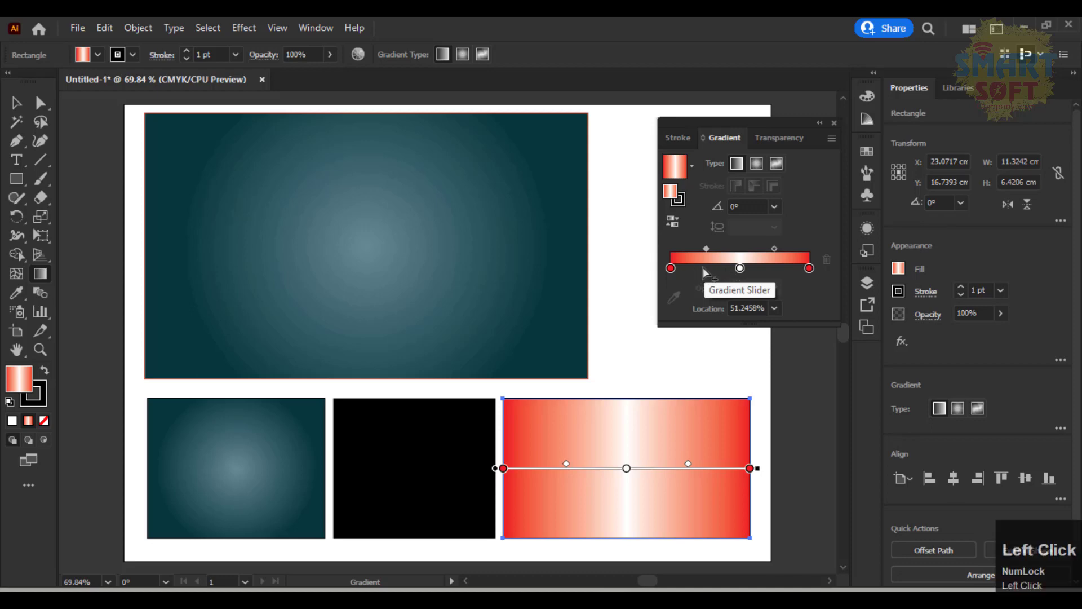
{"action": "left_click_drag", "start_coordinate": [707, 267], "coordinate": [710, 269]}
{"action": "left_click", "coordinate": [756, 267]}
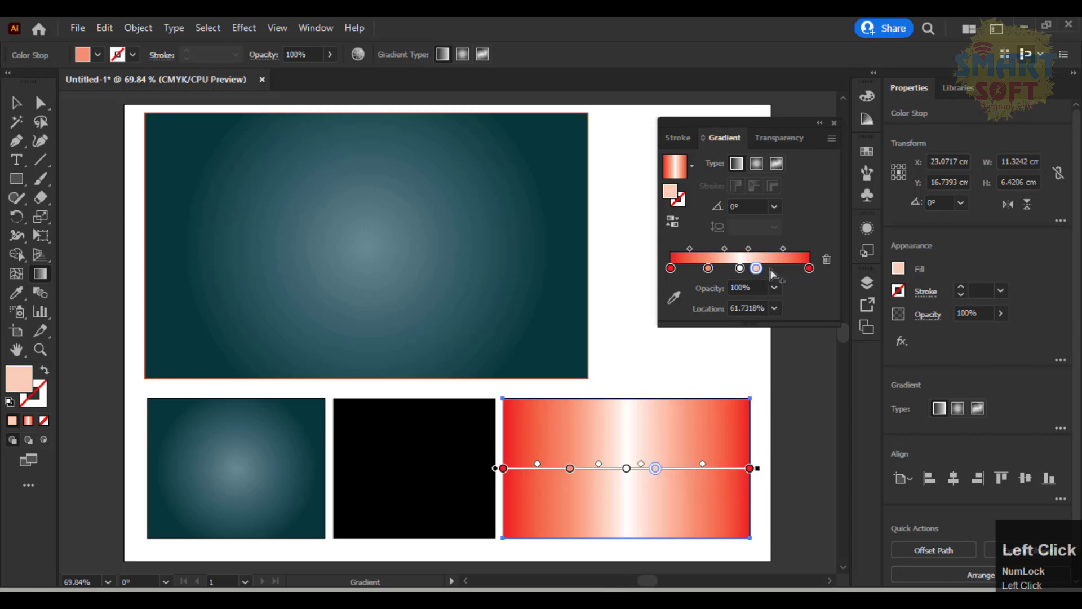
{"action": "left_click", "coordinate": [773, 268]}
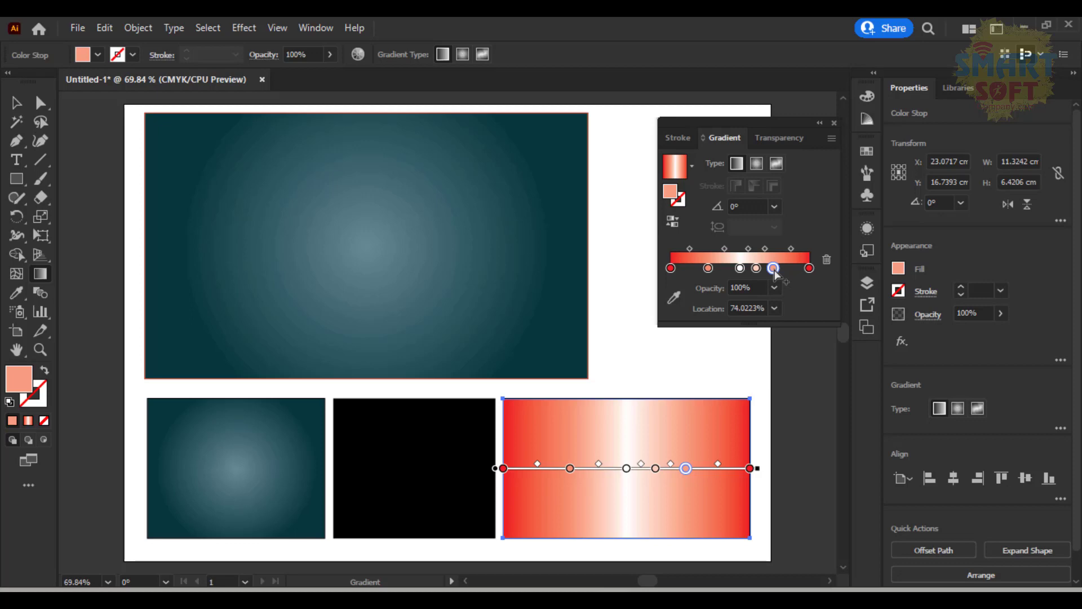
{"action": "left_click", "coordinate": [525, 203]}
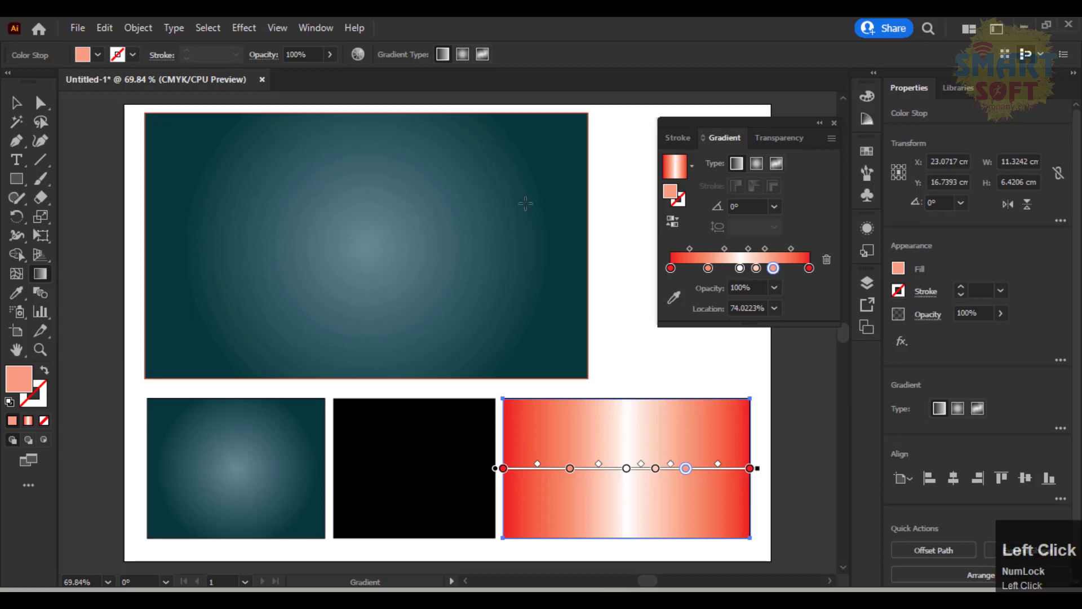
- Apply the blue-to-transparent linear gradient swatch as the large rectangle's fill
{"action": "left_click", "coordinate": [16, 102]}
{"action": "left_click", "coordinate": [300, 235]}
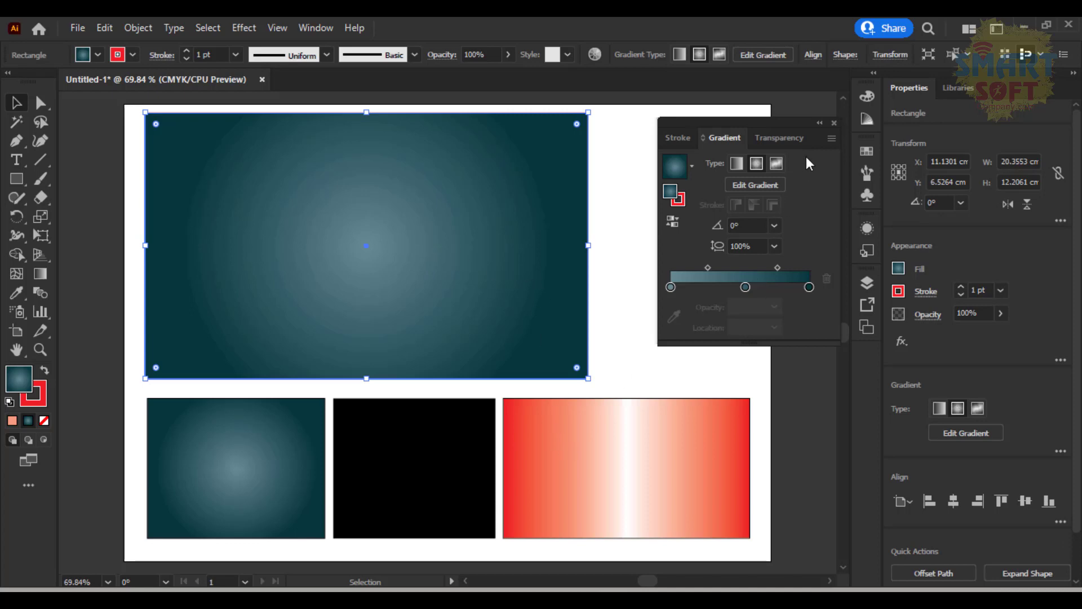
{"action": "left_click", "coordinate": [787, 136]}
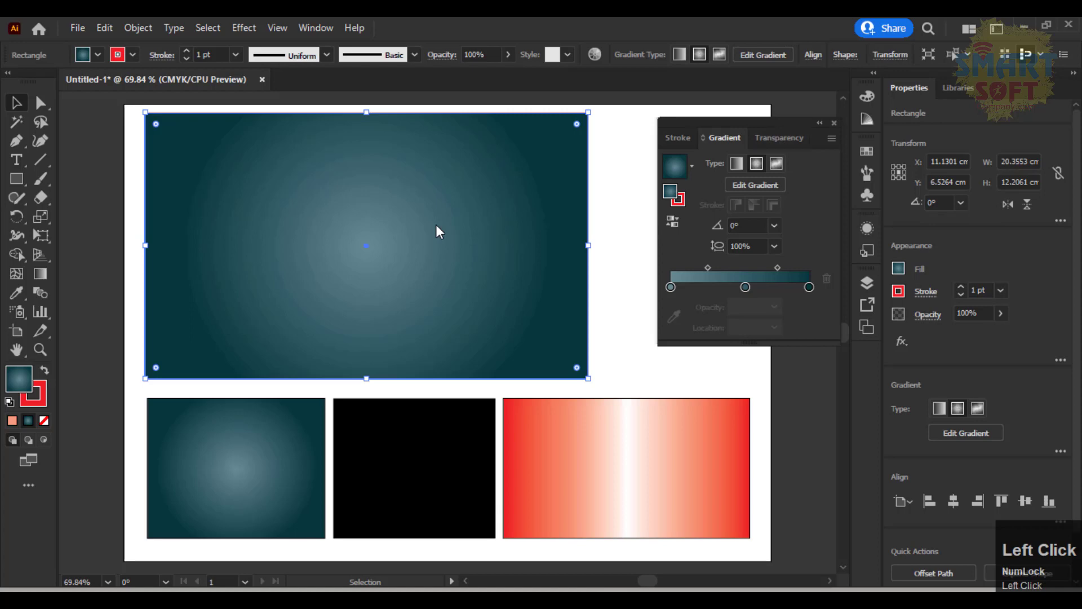
{"action": "left_click", "coordinate": [99, 54]}
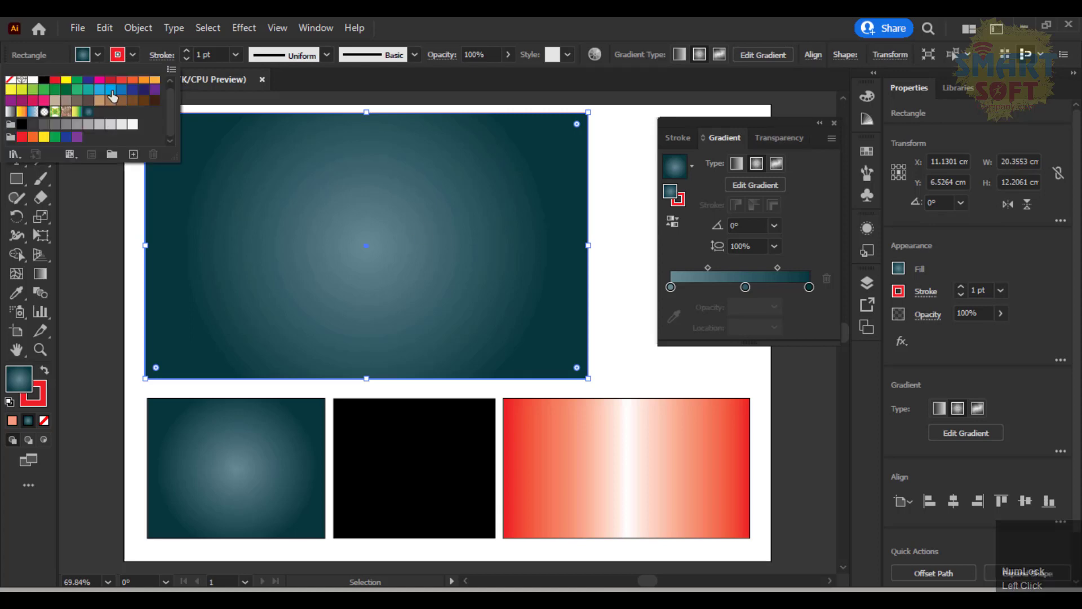
{"action": "left_click", "coordinate": [32, 112]}
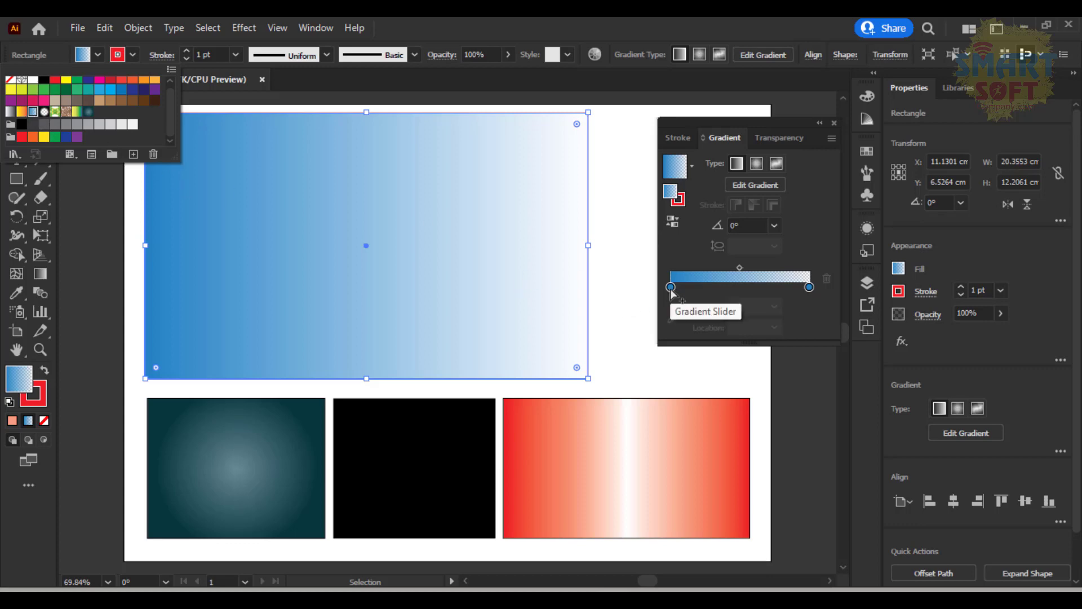
{"action": "key", "text": "F9"}
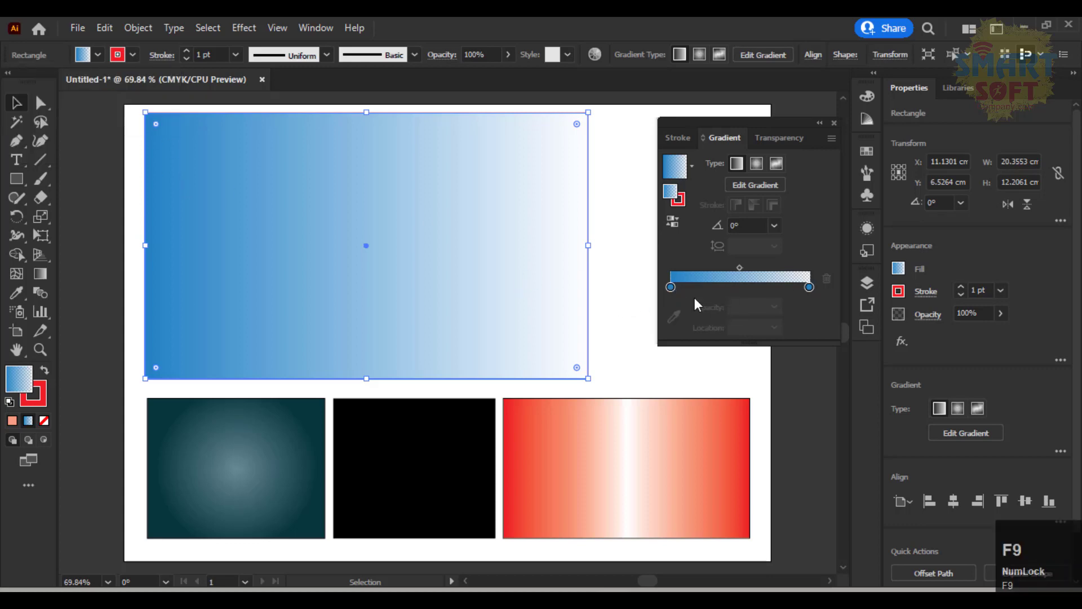
- Recolor the large rectangle's gradient with a dark blue swatch on the start stop and a light blue swatch on the end stop
{"action": "left_click", "coordinate": [98, 51]}
{"action": "left_click_drag", "start_coordinate": [89, 82], "coordinate": [670, 287]}
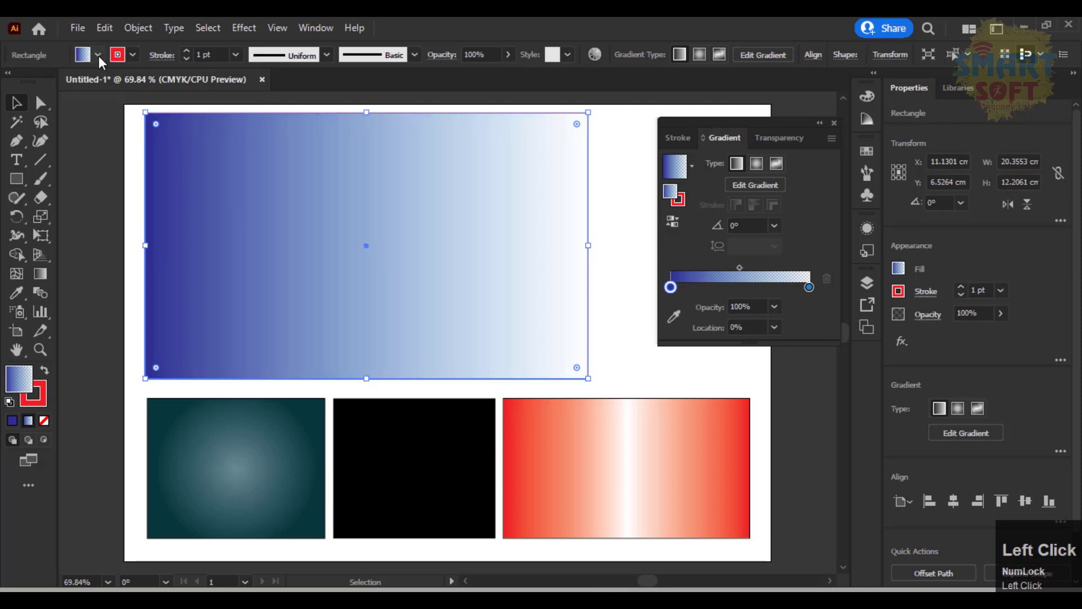
{"action": "left_click", "coordinate": [98, 55]}
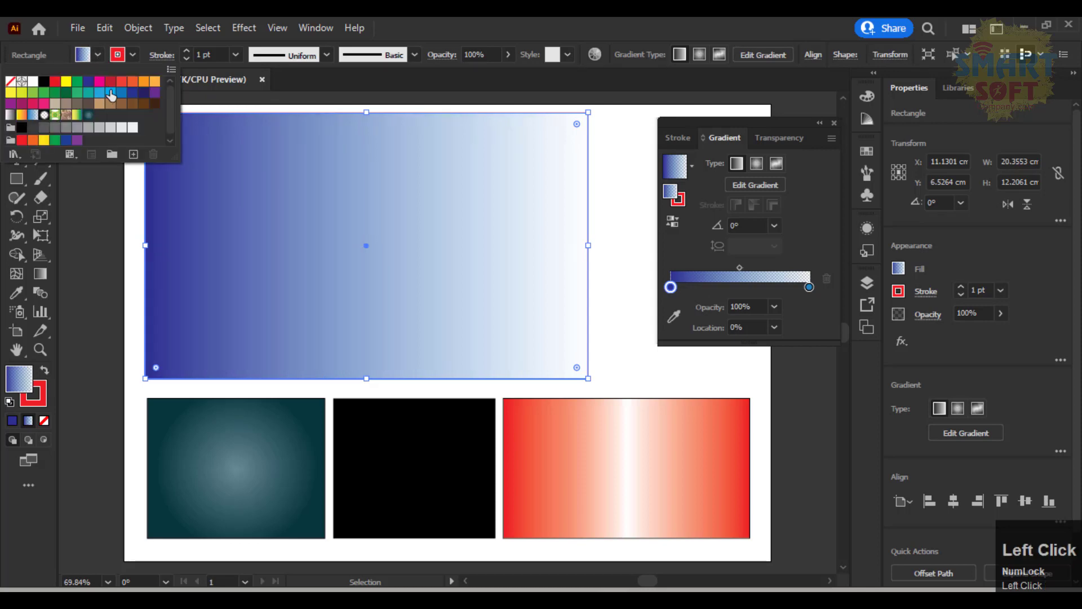
{"action": "left_click_drag", "start_coordinate": [111, 92], "coordinate": [810, 290]}
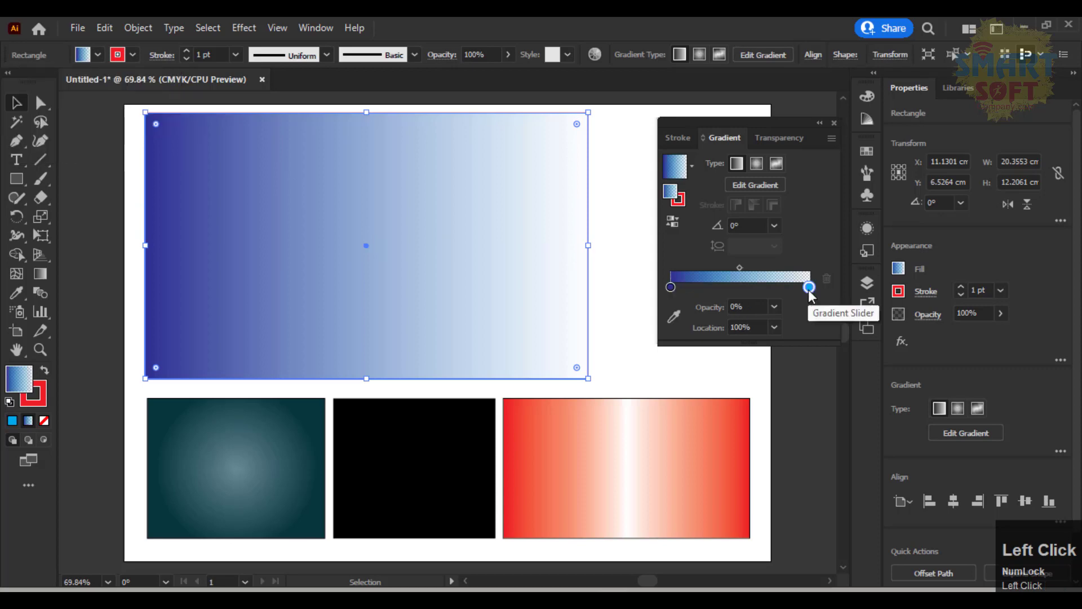
- Set the light blue end stop's opacity to 100%, keeping the large rectangle's gradient linear
{"action": "left_click", "coordinate": [775, 307]}
{"action": "left_click", "coordinate": [803, 495]}
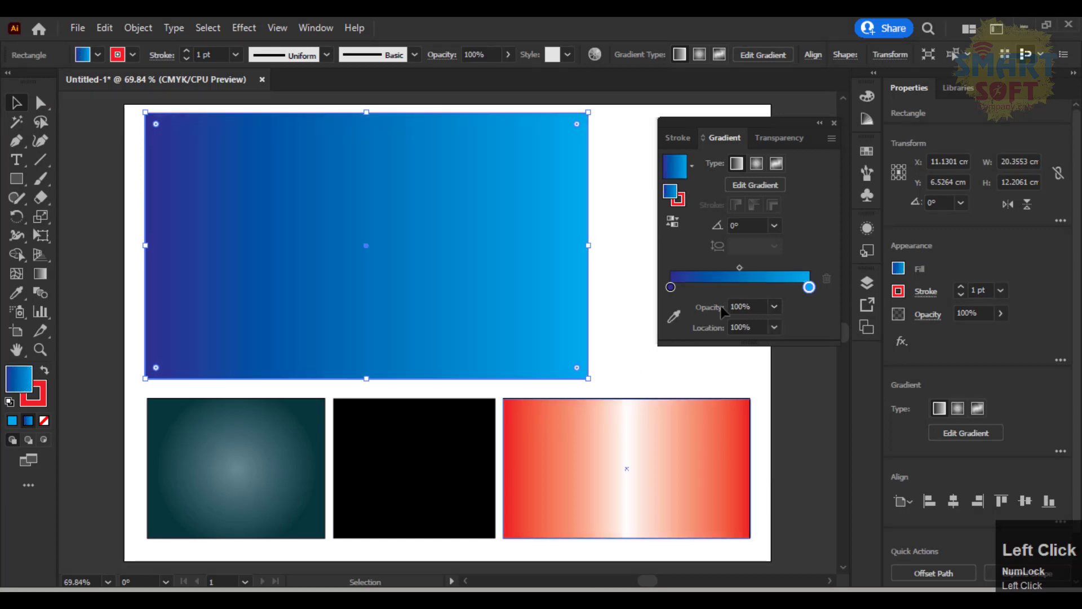
{"action": "left_click", "coordinate": [740, 164]}
{"action": "left_click", "coordinate": [739, 164]}
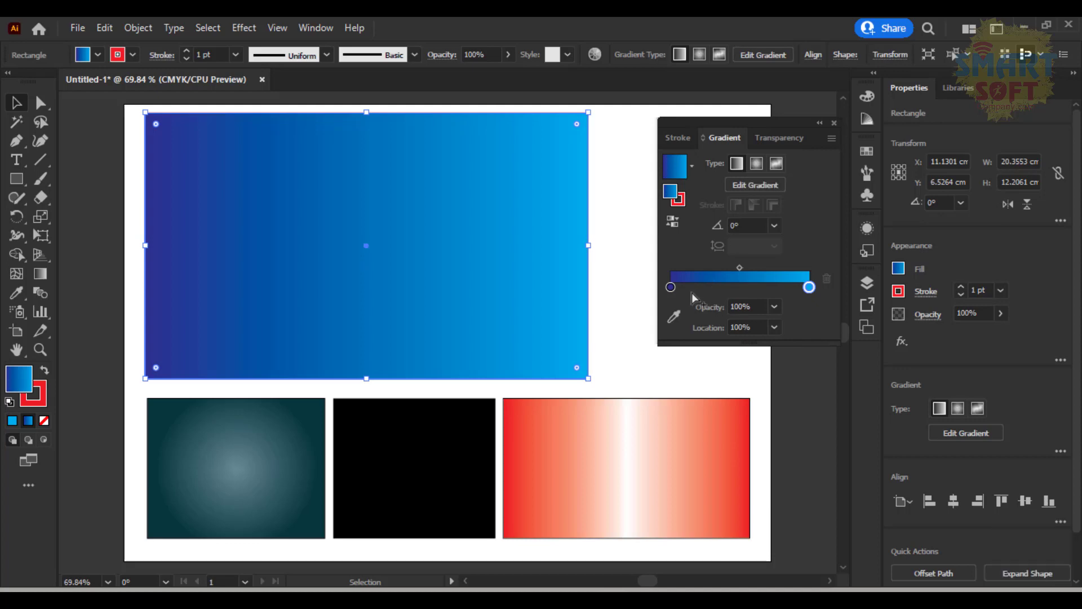
- Reduce the magenta value of the dark blue start stop to about 78% and deselect the large rectangle
{"action": "left_click", "coordinate": [671, 288]}
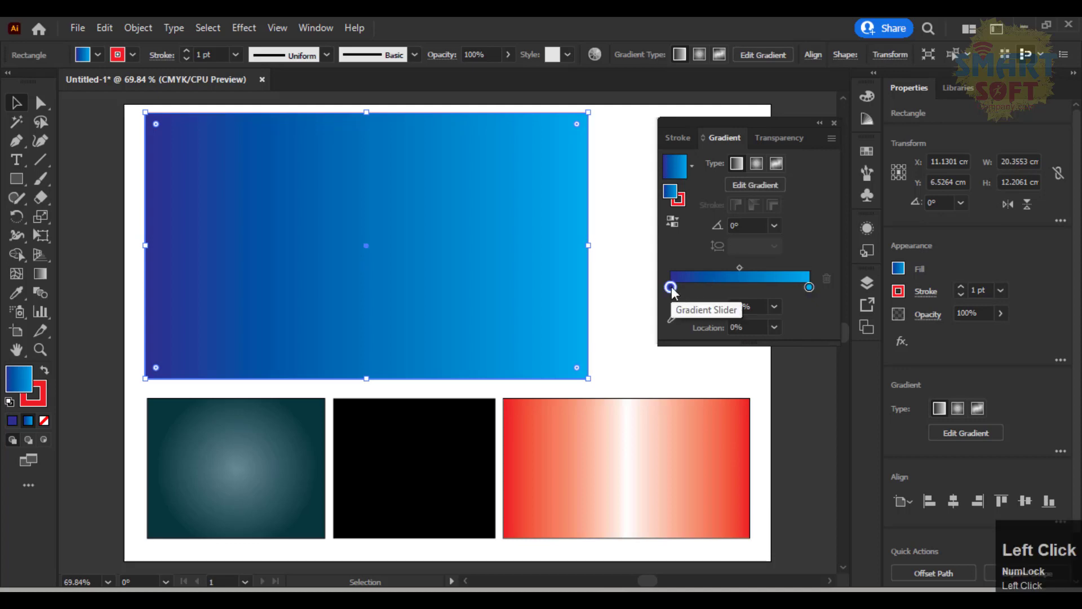
{"action": "double_click", "coordinate": [671, 289]}
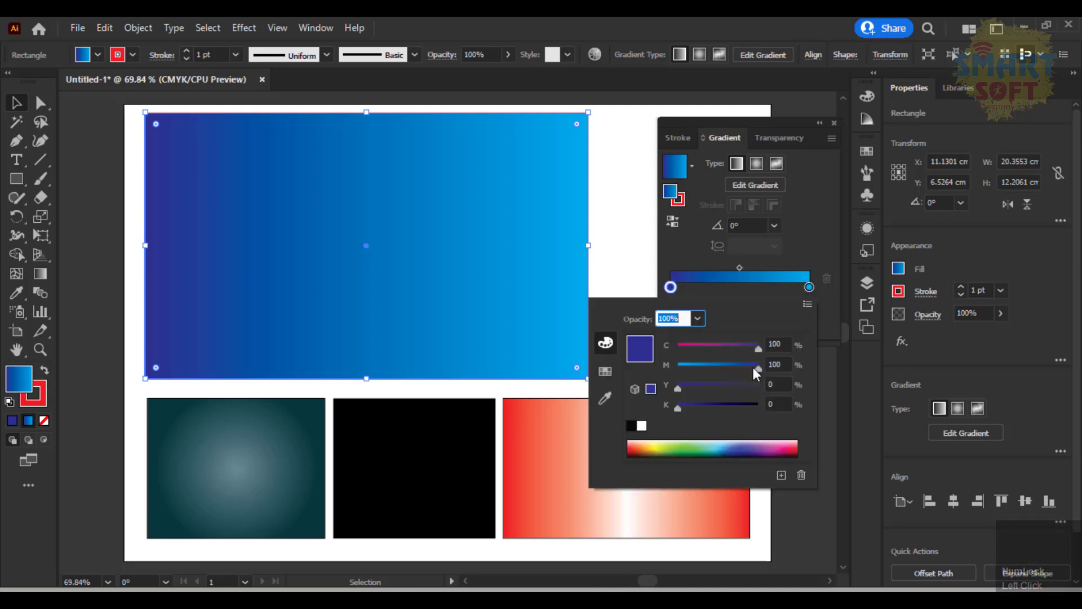
{"action": "left_click_drag", "start_coordinate": [752, 368], "coordinate": [738, 369]}
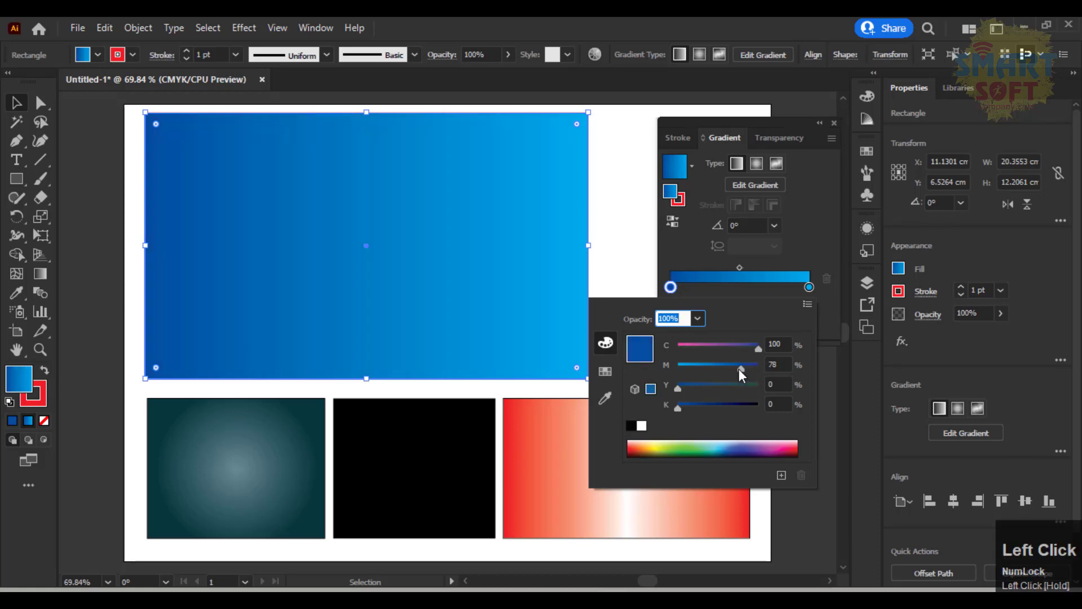
{"action": "left_click", "coordinate": [682, 25]}
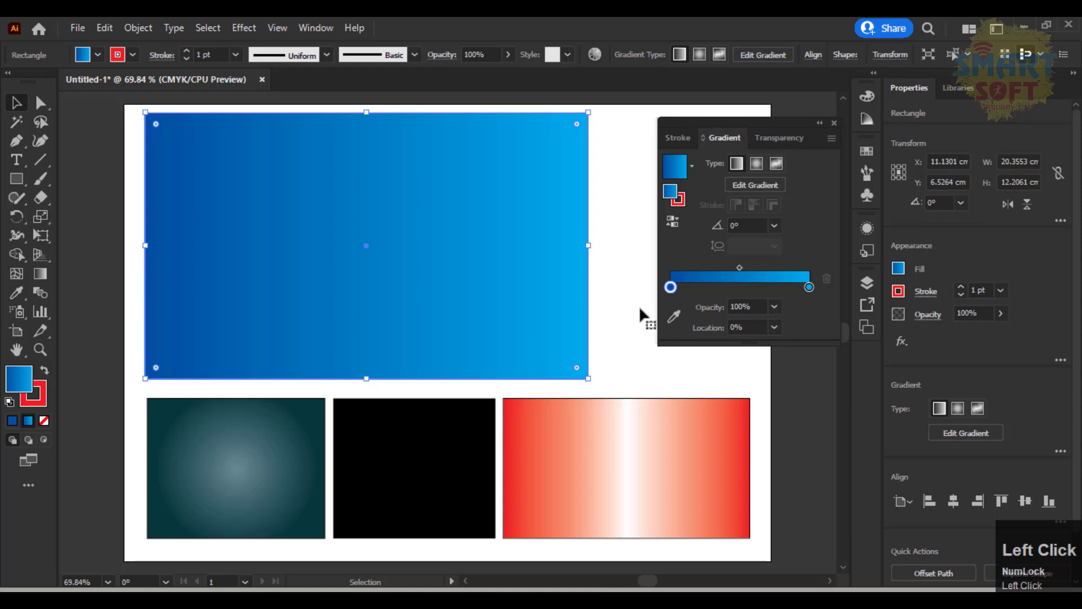
{"action": "left_click", "coordinate": [420, 285]}
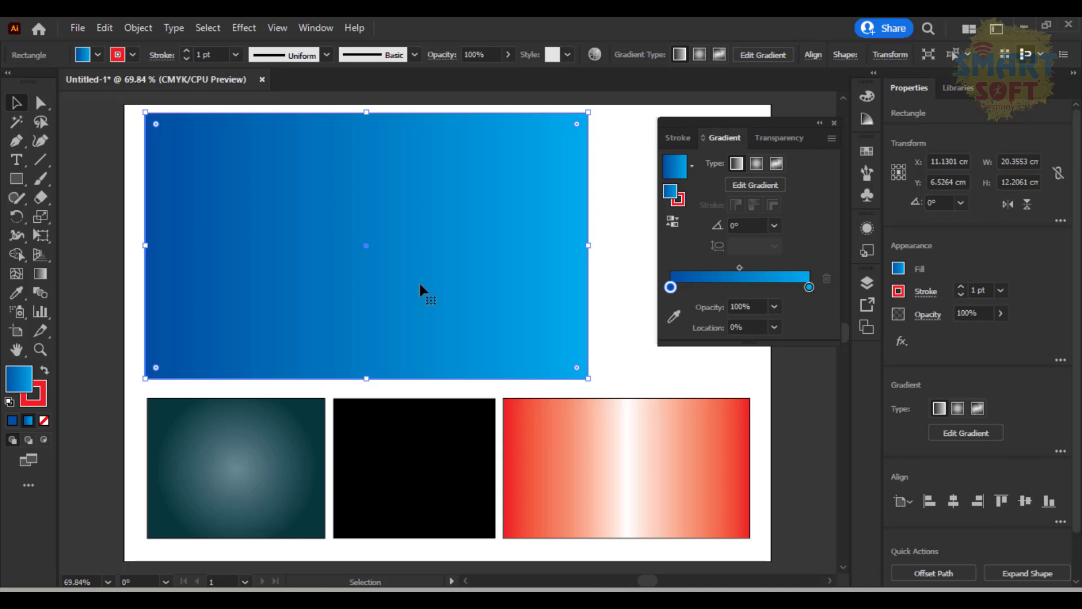
{"action": "left_click", "coordinate": [615, 308]}
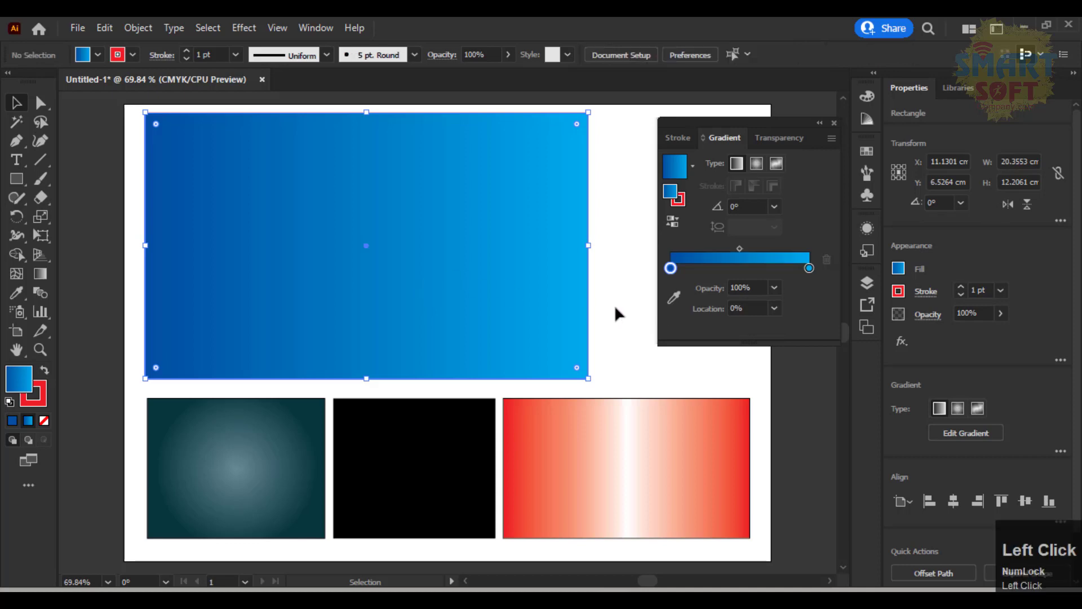
- Give the large blue gradient rectangle a black stroke with a 2 pt weight and deselect it
{"action": "left_click", "coordinate": [394, 239]}
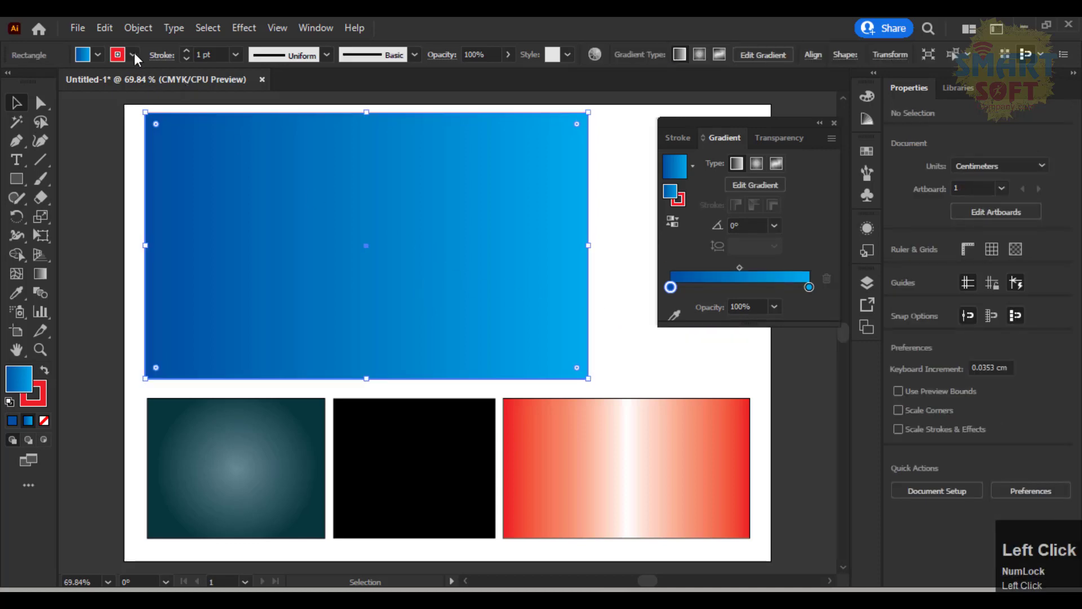
{"action": "left_click", "coordinate": [134, 53]}
{"action": "left_click", "coordinate": [43, 82]}
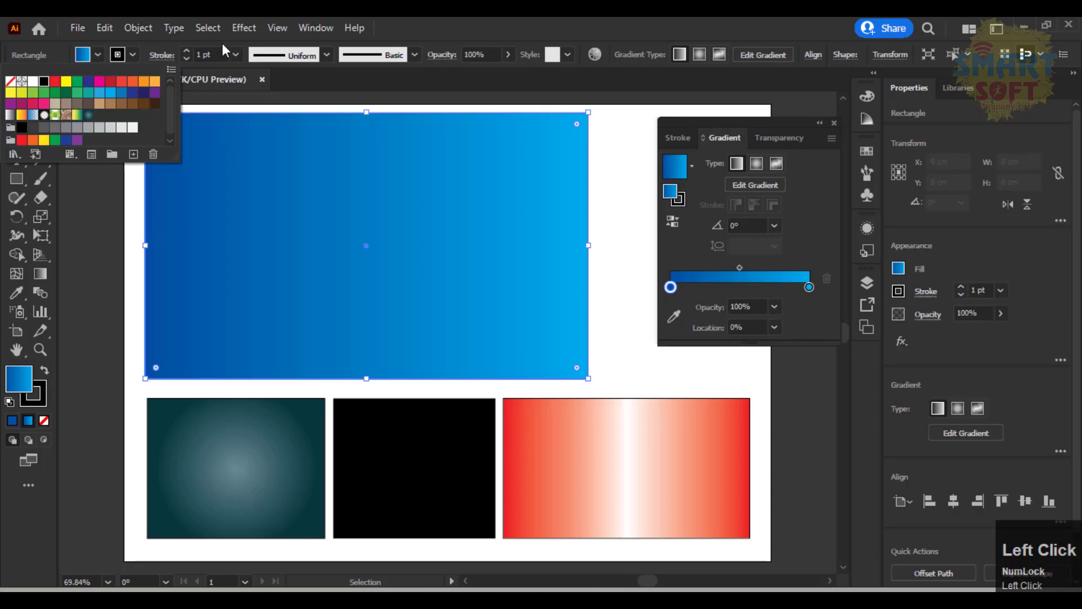
{"action": "key", "text": "Return"}
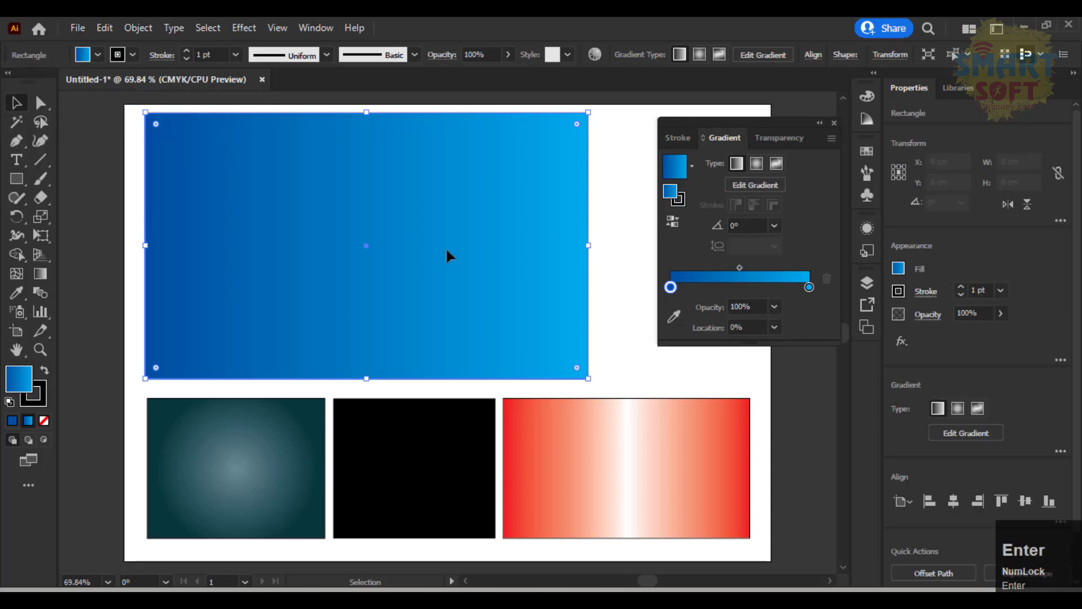
{"action": "left_click", "coordinate": [630, 437]}
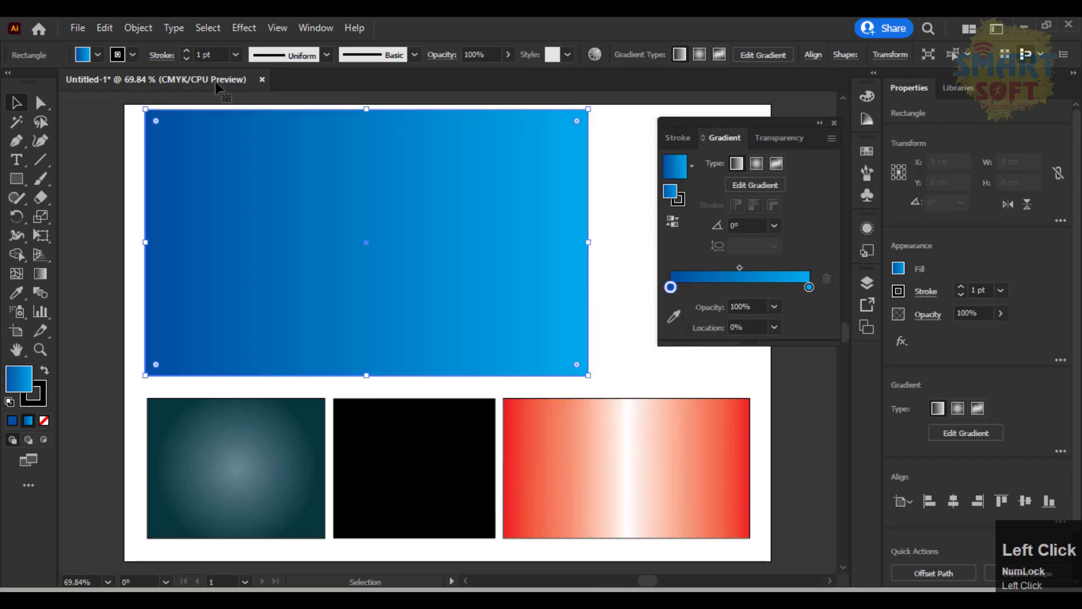
{"action": "left_click", "coordinate": [208, 55]}
{"action": "type", "text": "2"}
{"action": "key", "text": "Return"}
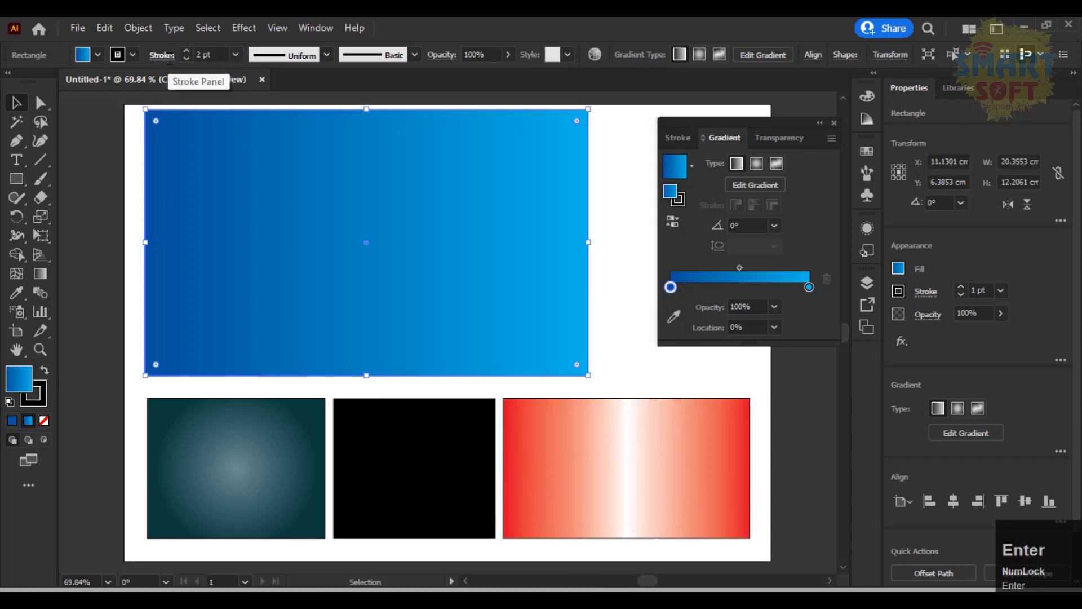
{"action": "left_click", "coordinate": [624, 232]}
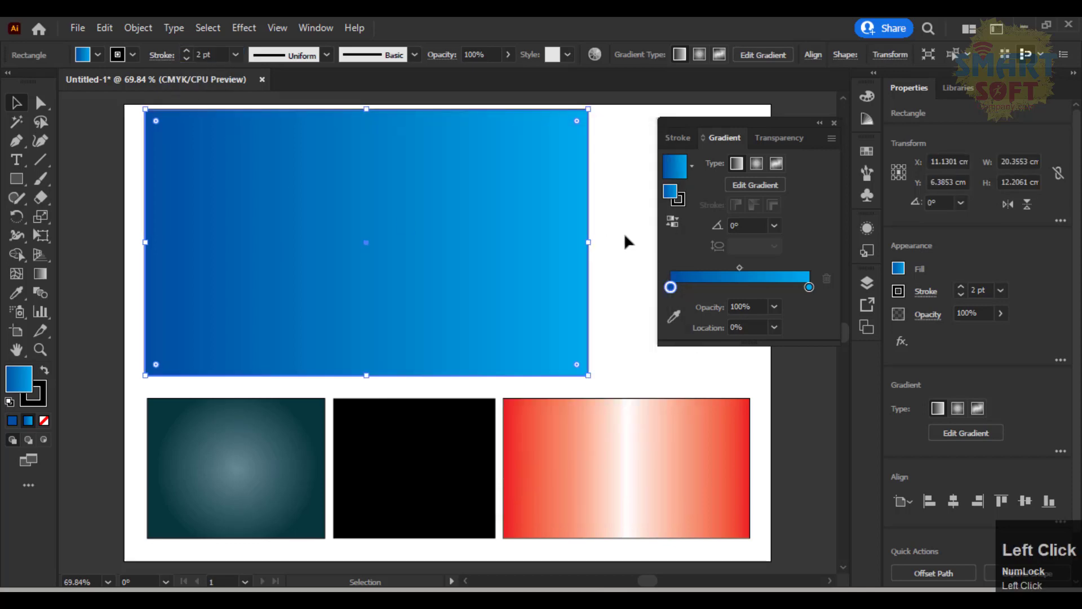
- Draw a closed Pen path over the rectangle's upper part, curving from its top-left corner to the lower right edge and following the top-right corner
{"action": "key", "text": "p"}
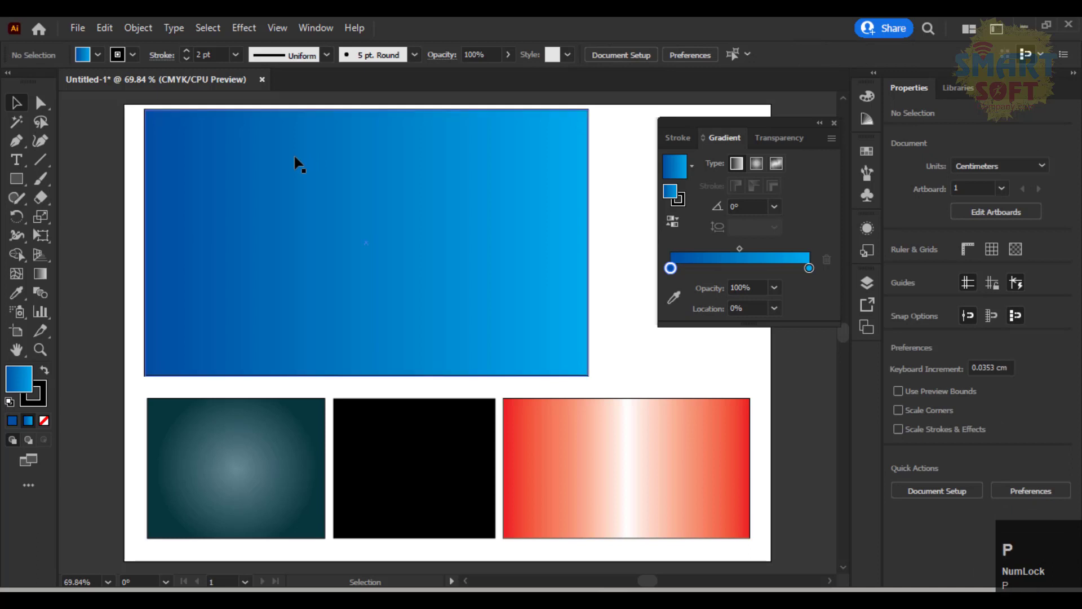
{"action": "left_click", "coordinate": [145, 110]}
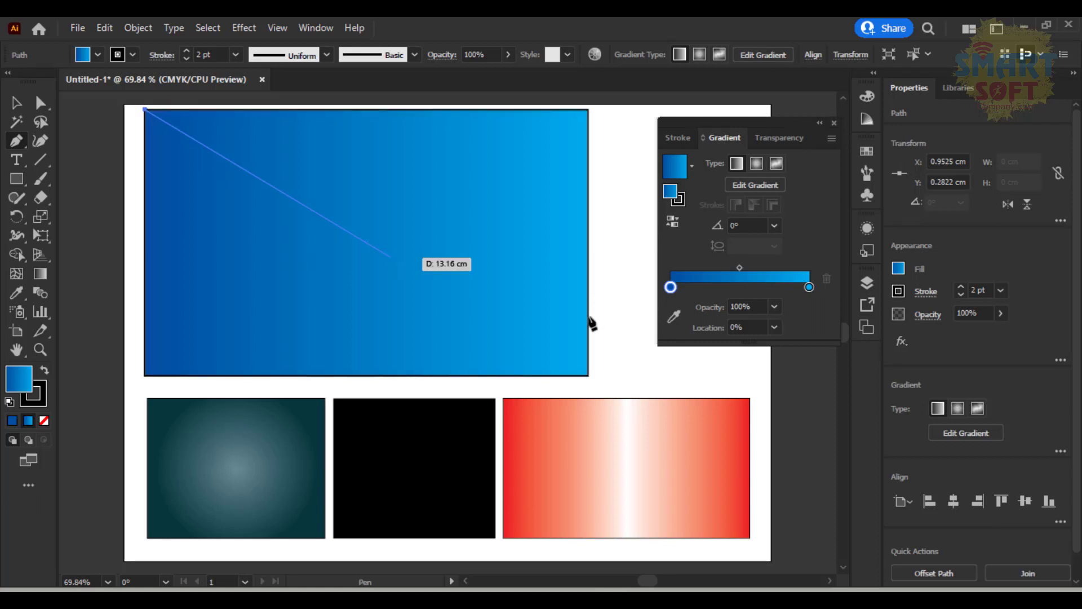
{"action": "left_click_drag", "start_coordinate": [589, 325], "coordinate": [636, 359]}
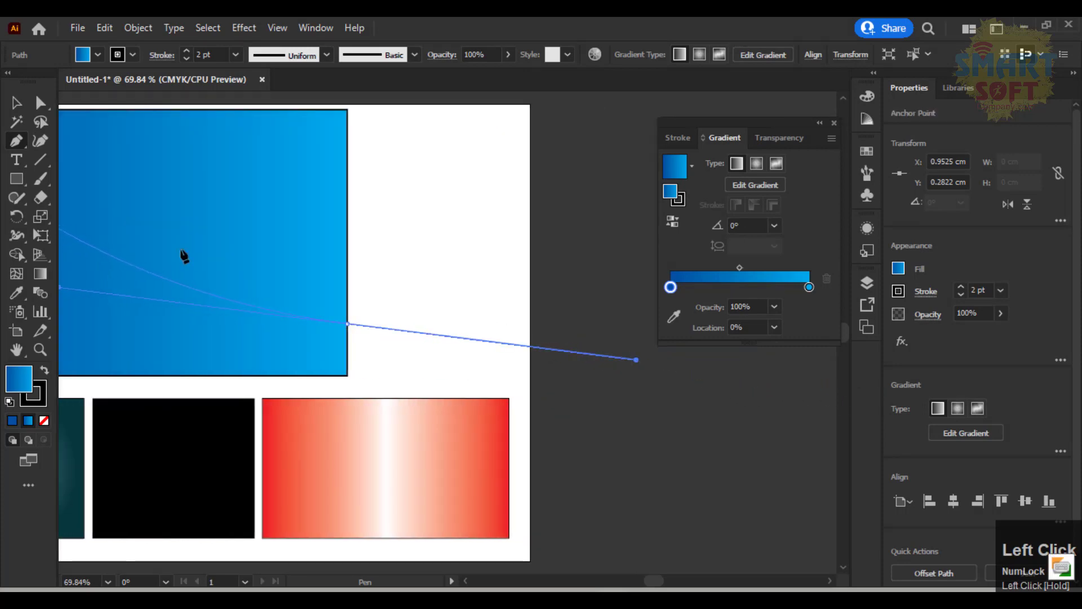
{"action": "left_click", "coordinate": [349, 323], "text": "shift"}
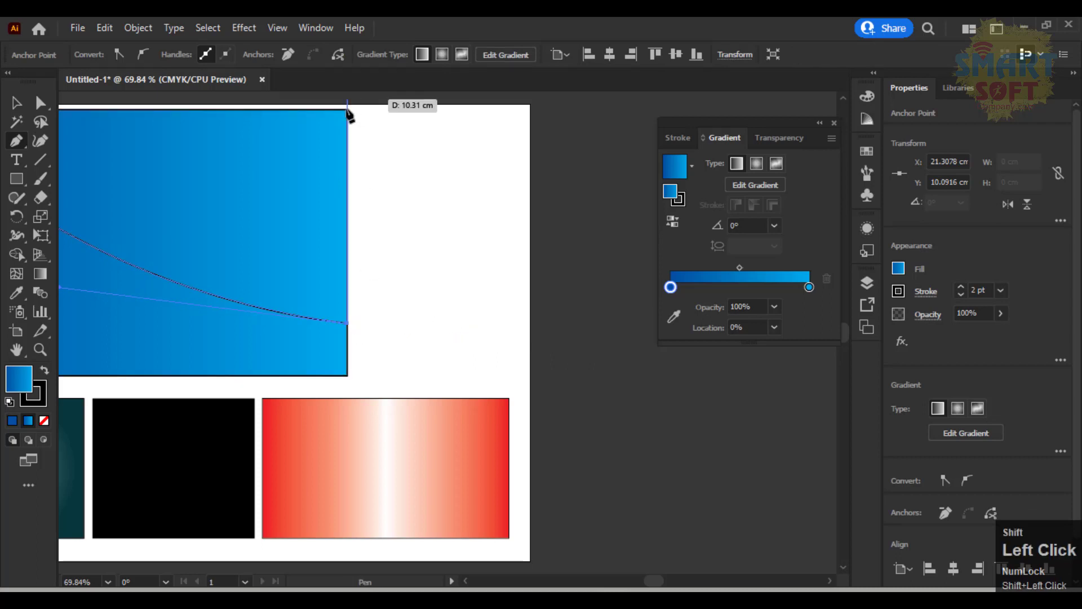
{"action": "left_click", "coordinate": [349, 113], "text": "shift"}
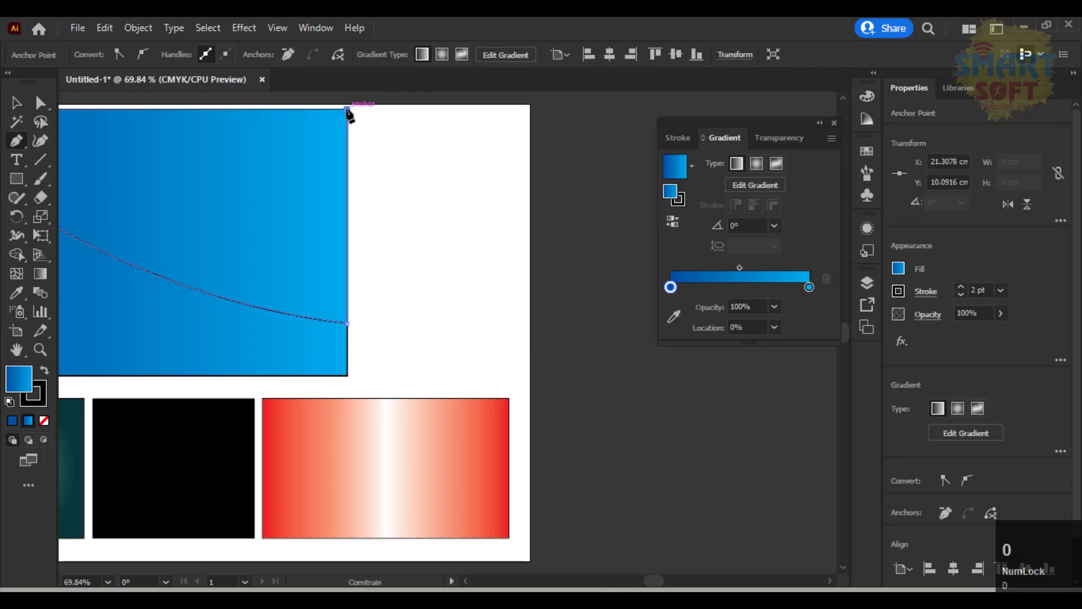
{"action": "key", "text": "ctrl+0"}
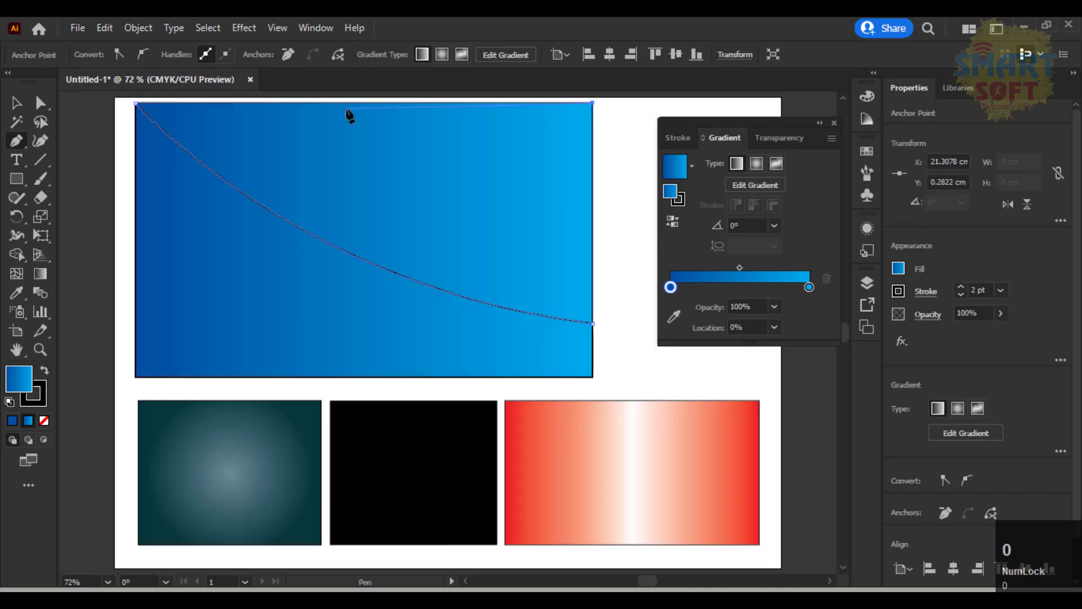
{"action": "left_click", "coordinate": [135, 104], "text": "shift"}
{"action": "left_click", "coordinate": [16, 103]}
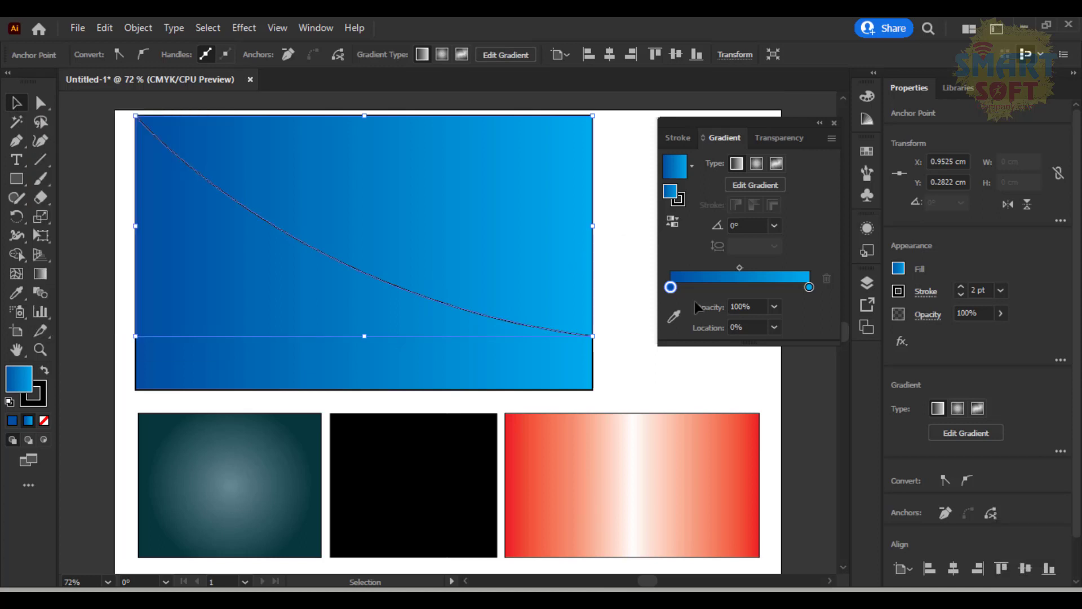
- Set the curved shape's gradient end stop to 0% opacity and recolor its start stop white
{"action": "left_click", "coordinate": [810, 286]}
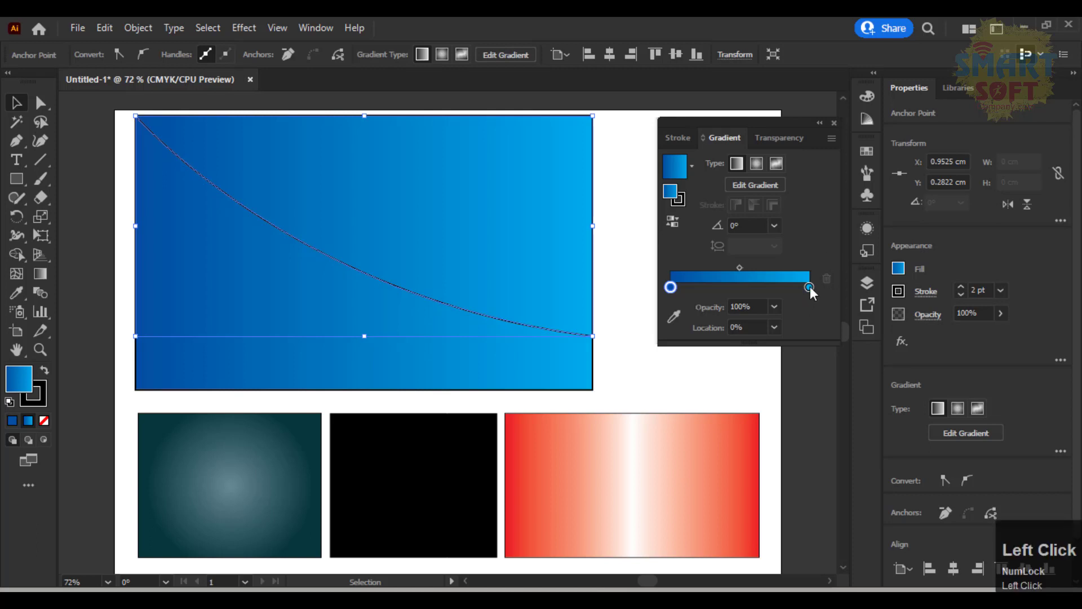
{"action": "left_click", "coordinate": [774, 307]}
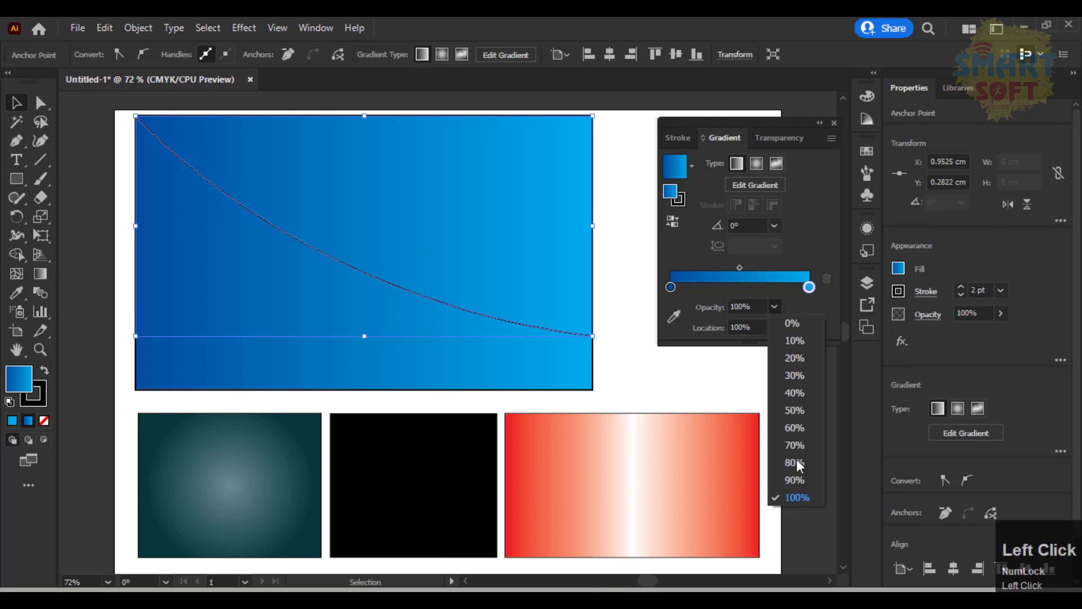
{"action": "left_click", "coordinate": [792, 326]}
{"action": "left_click", "coordinate": [671, 287]}
{"action": "double_click", "coordinate": [671, 288]}
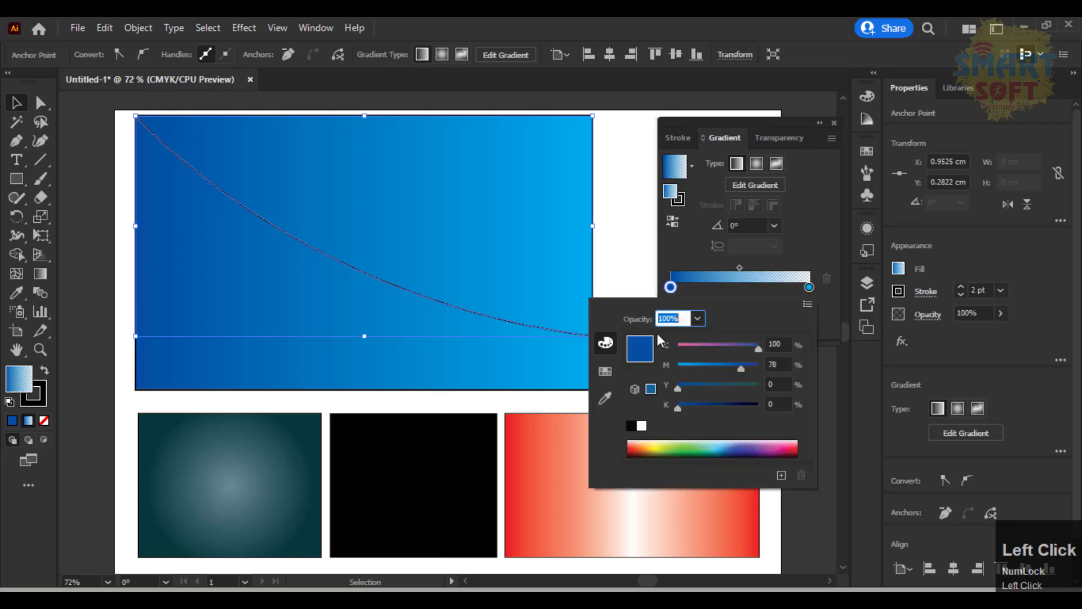
{"action": "left_click", "coordinate": [605, 371]}
{"action": "left_click", "coordinate": [627, 337]}
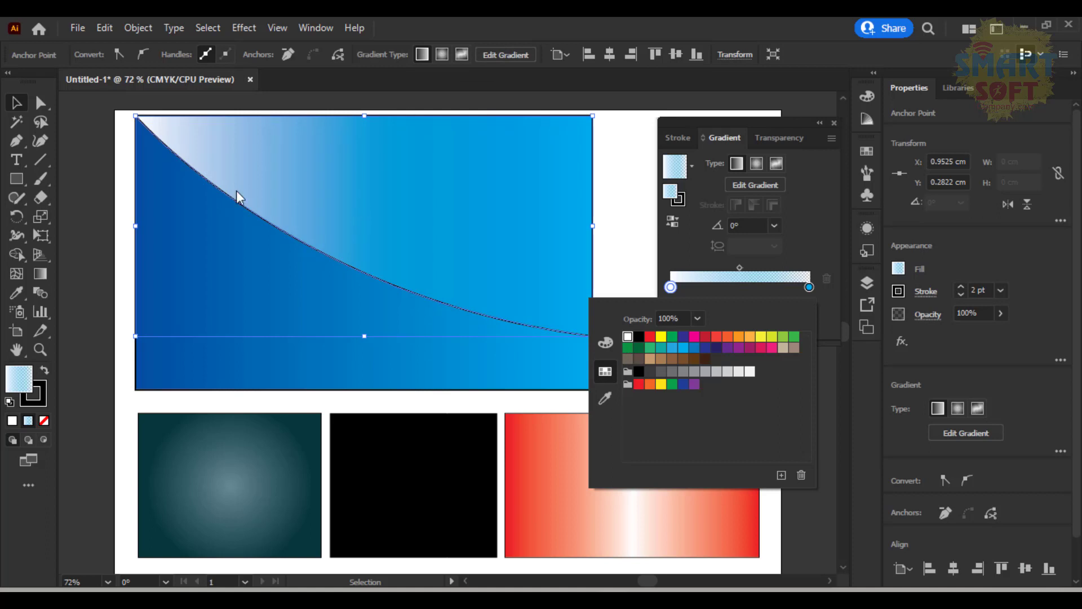
- Remove the stroke from the curved highlight shape
{"action": "left_click", "coordinate": [197, 168]}
{"action": "left_click", "coordinate": [232, 172]}
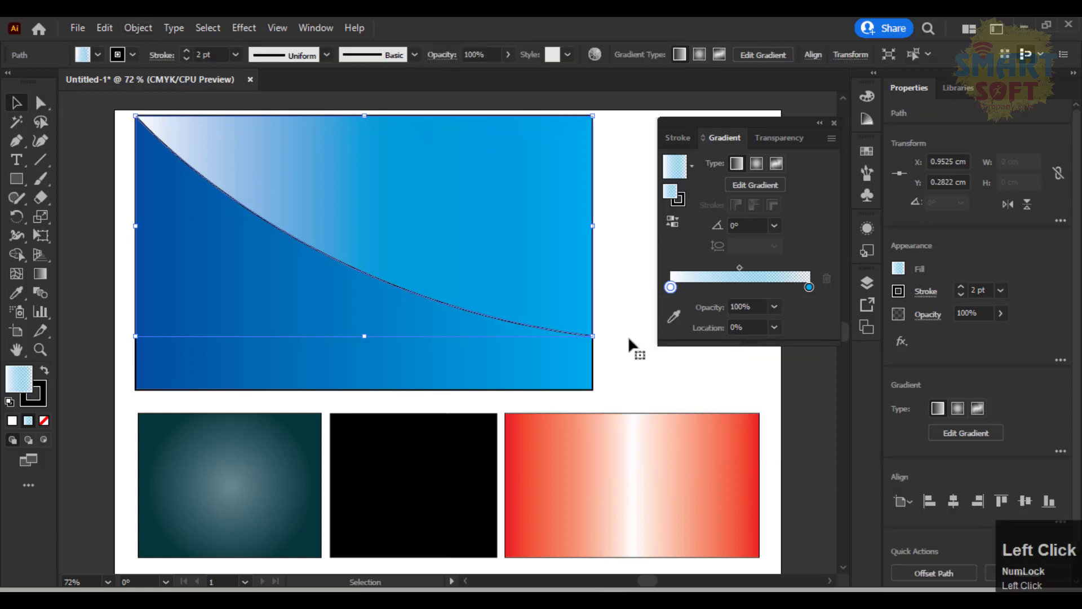
{"action": "left_click", "coordinate": [134, 53]}
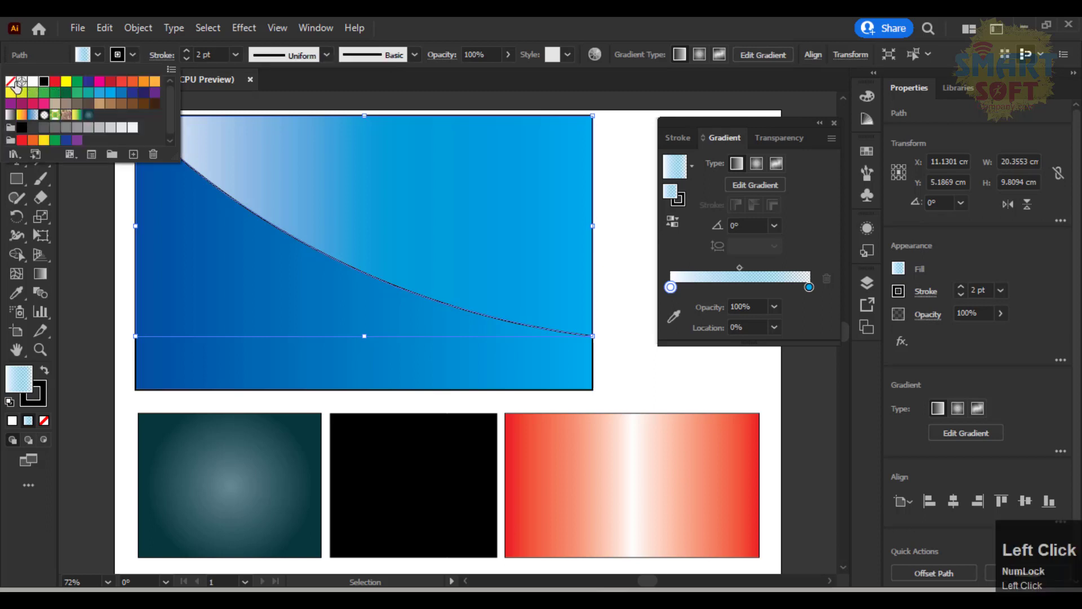
{"action": "left_click", "coordinate": [11, 81]}
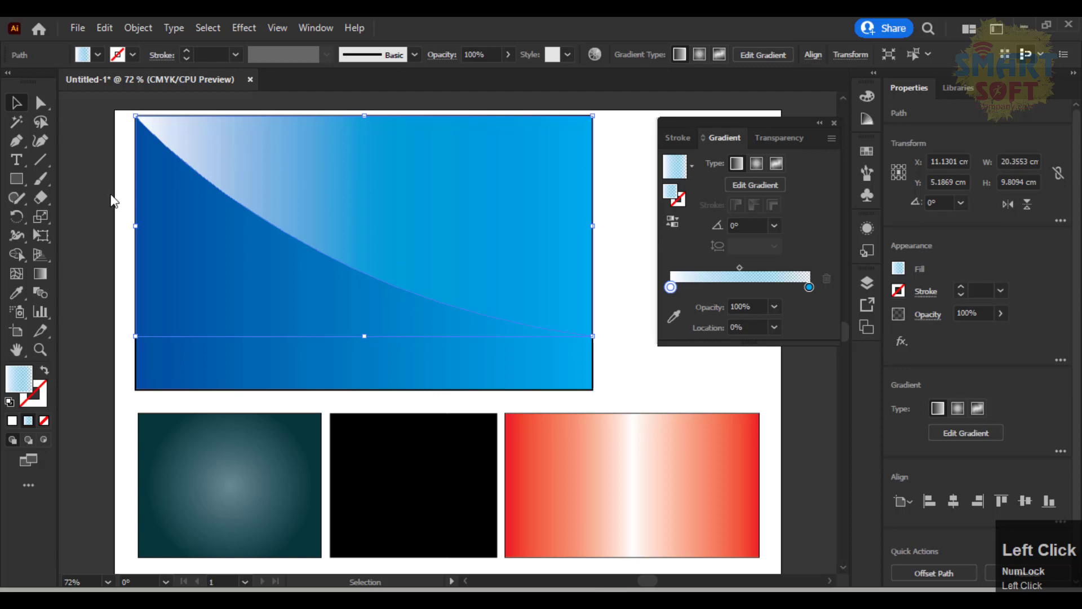
- Set the curved highlight's gradient angle to 90°
{"action": "left_click", "coordinate": [231, 164]}
{"action": "left_click", "coordinate": [749, 225]}
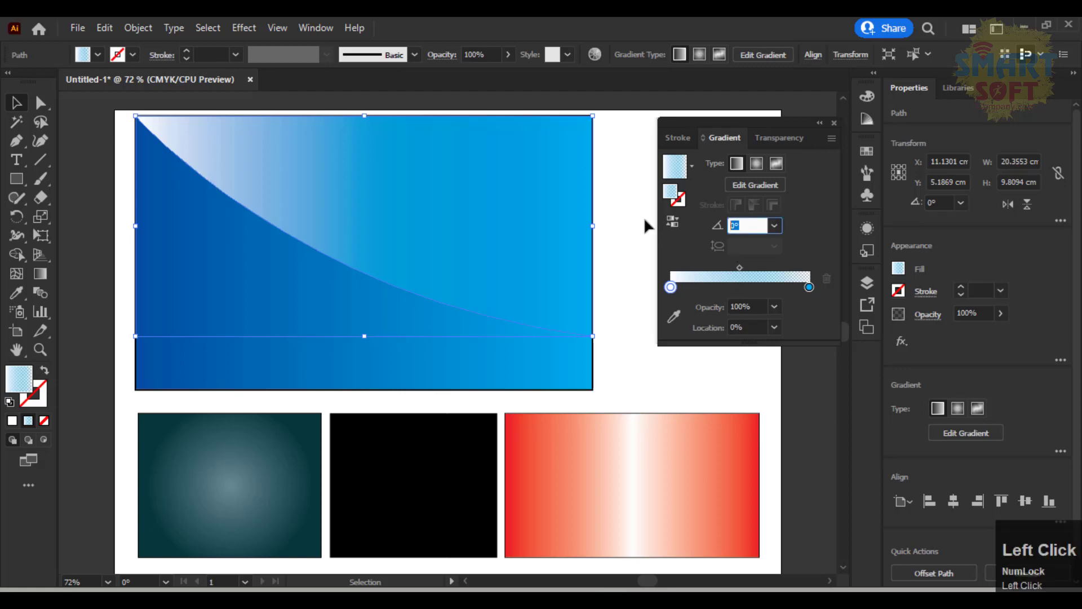
{"action": "type", "text": "90"}
{"action": "key", "text": "Return"}
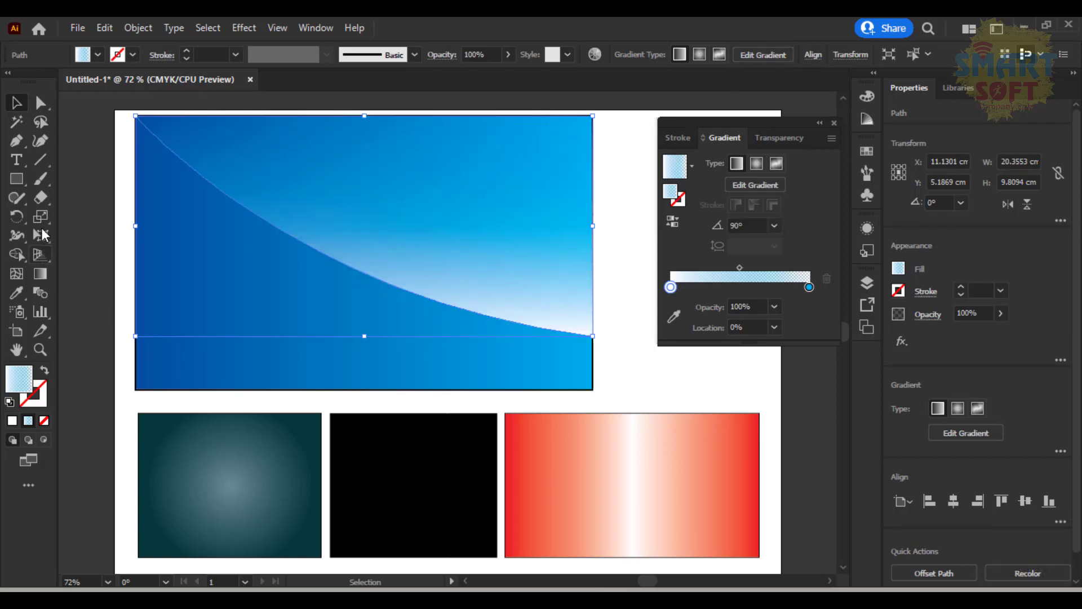
- Redraw the curved highlight's gradient with the Gradient tool, running diagonally from below the curve toward the upper right at about 57°
{"action": "left_click", "coordinate": [42, 270]}
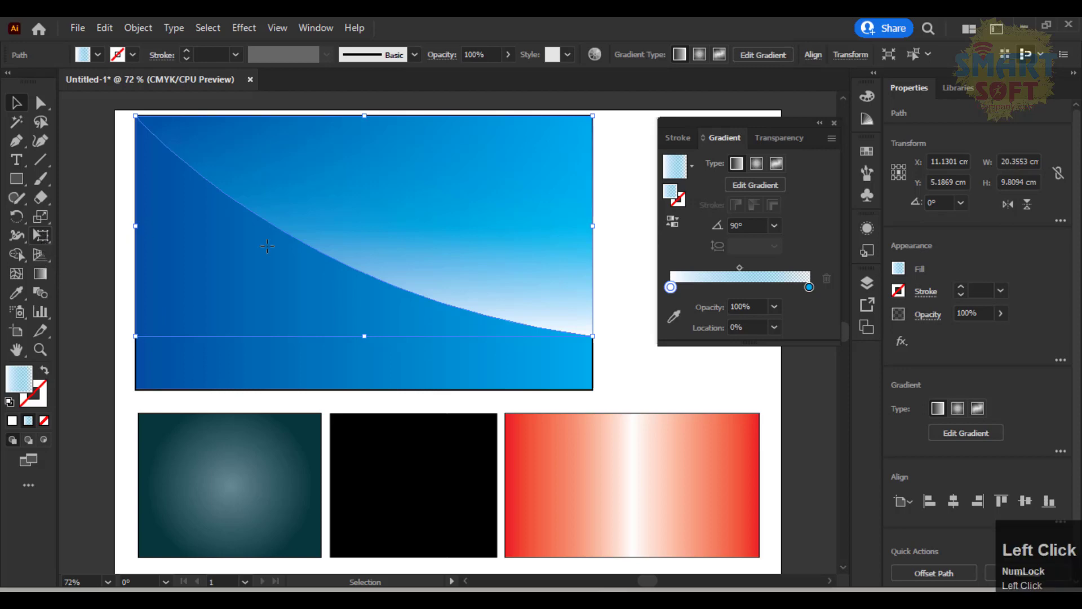
{"action": "left_click_drag", "start_coordinate": [272, 277], "coordinate": [430, 174]}
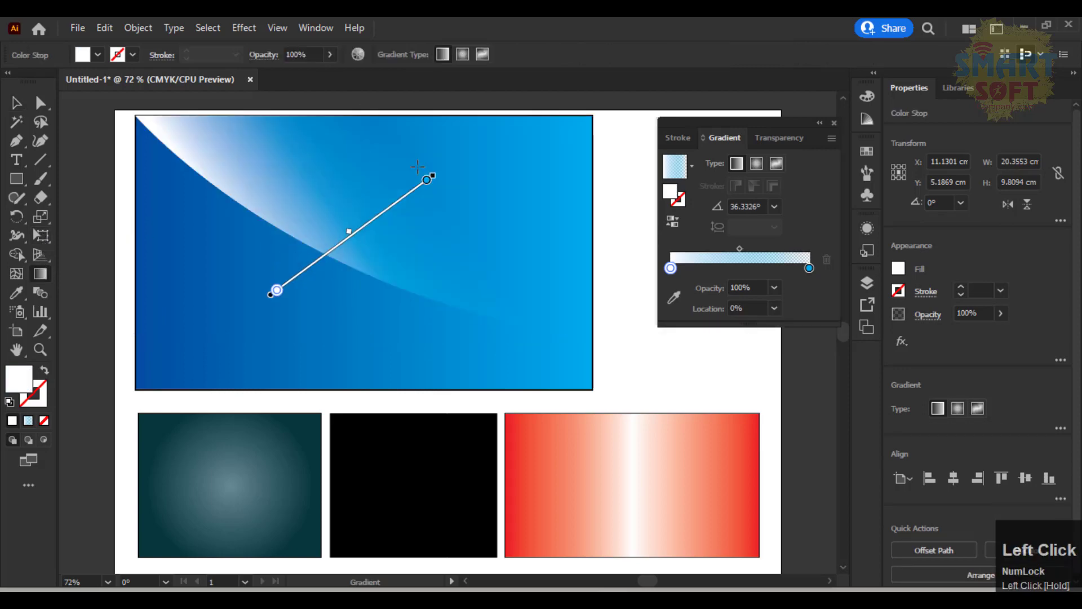
{"action": "left_click_drag", "start_coordinate": [483, 98], "coordinate": [472, 86]}
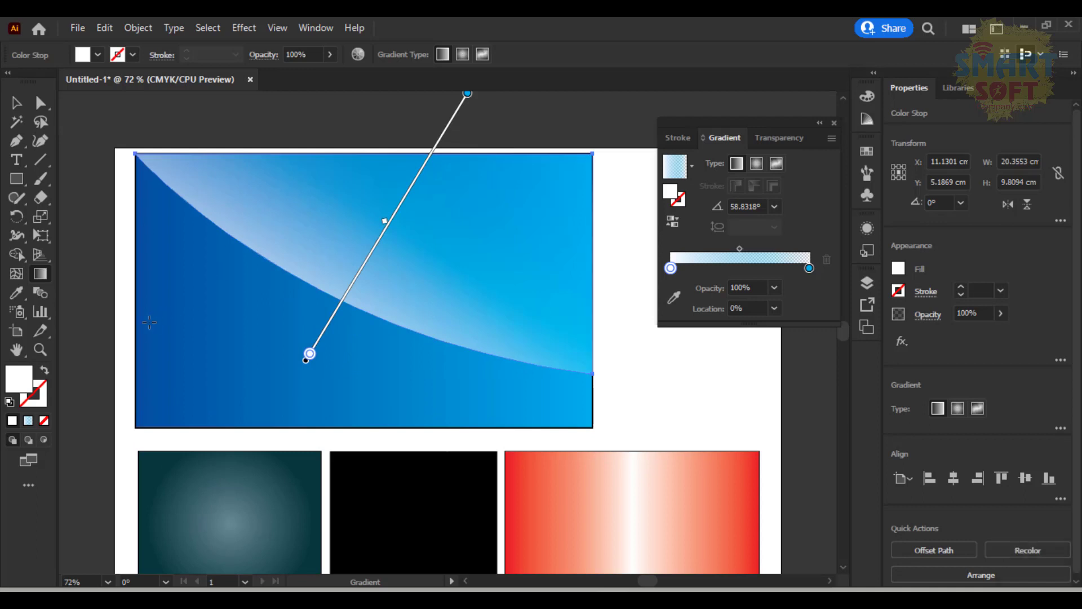
{"action": "left_click_drag", "start_coordinate": [199, 327], "coordinate": [398, 229]}
{"action": "left_click_drag", "start_coordinate": [255, 368], "coordinate": [441, 244]}
{"action": "left_click_drag", "start_coordinate": [356, 401], "coordinate": [477, 218]}
{"action": "left_click", "coordinate": [16, 102]}
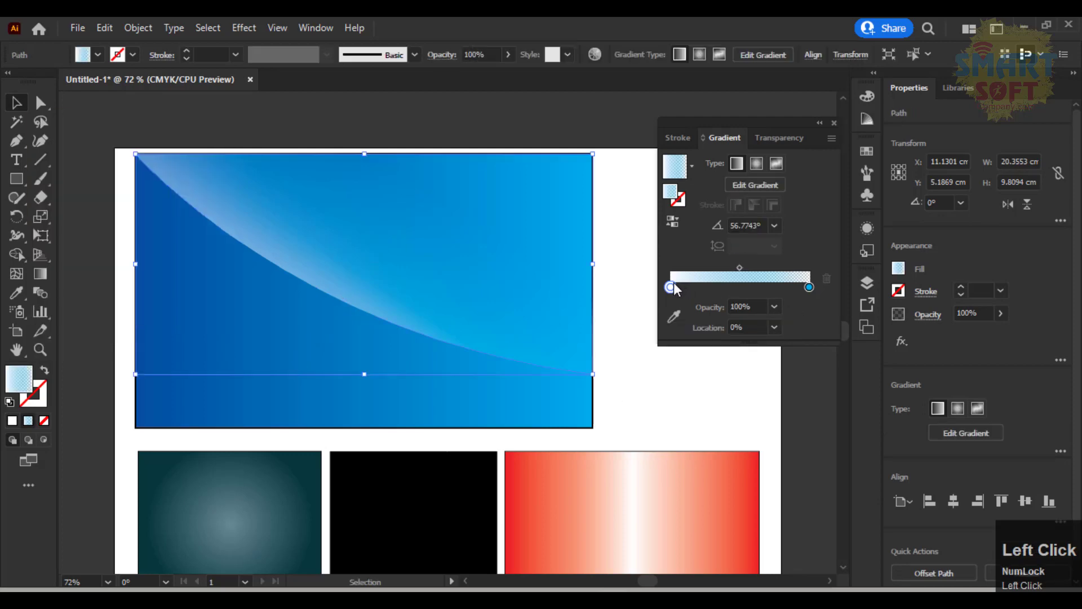
- Lower the opacity of the highlight's white start stop to 70% and deselect the shape
{"action": "left_click", "coordinate": [775, 307]}
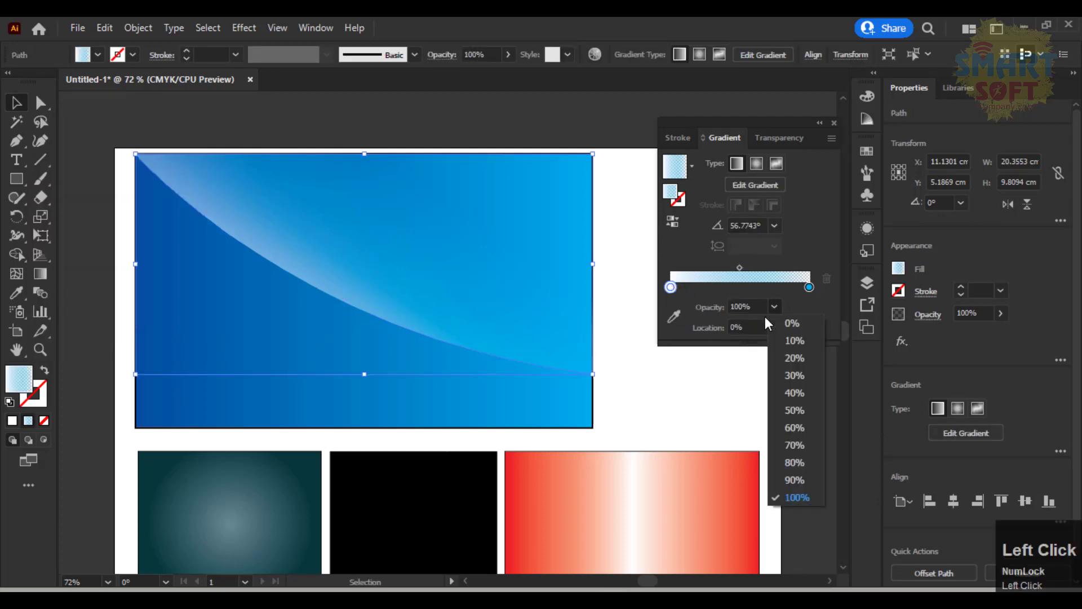
{"action": "left_click", "coordinate": [792, 445]}
{"action": "left_click", "coordinate": [664, 387]}
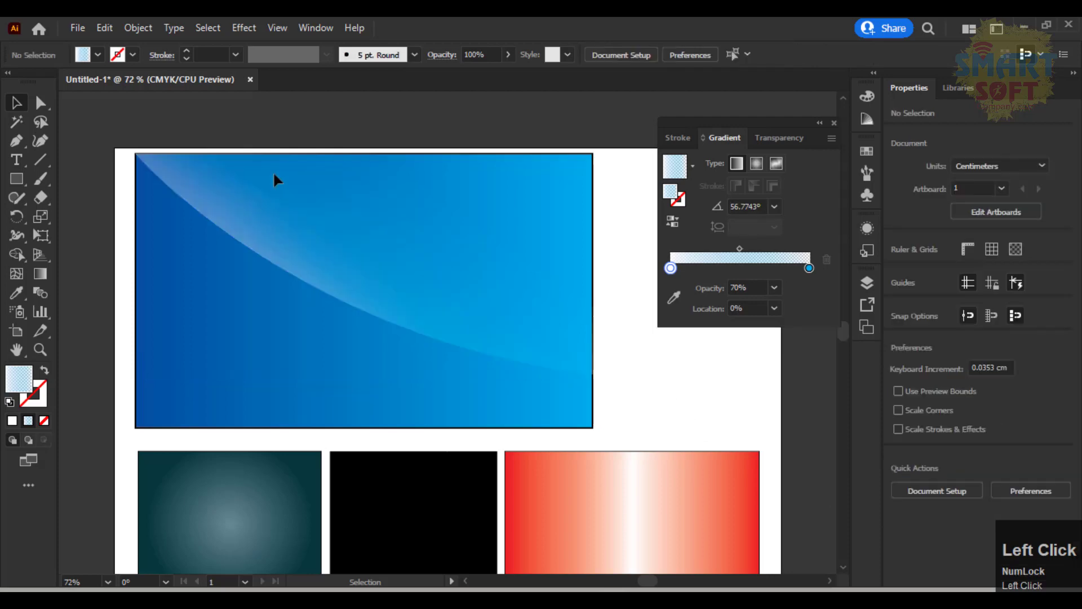
- Set the opacity of the curved highlight's white start stop to 60% and deselect the shape
{"action": "left_click", "coordinate": [197, 201]}
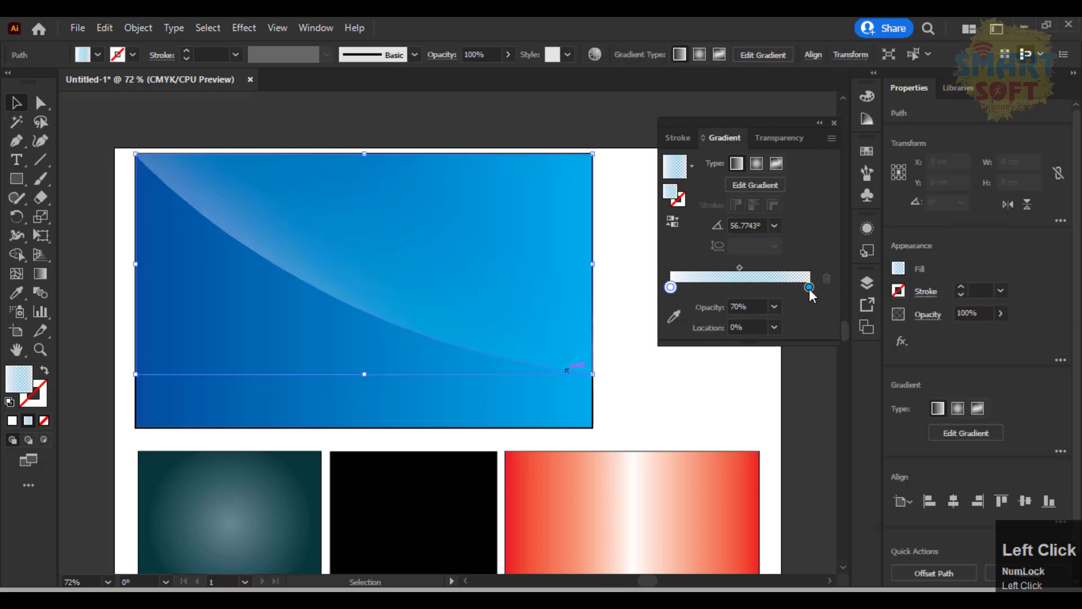
{"action": "left_click", "coordinate": [775, 306]}
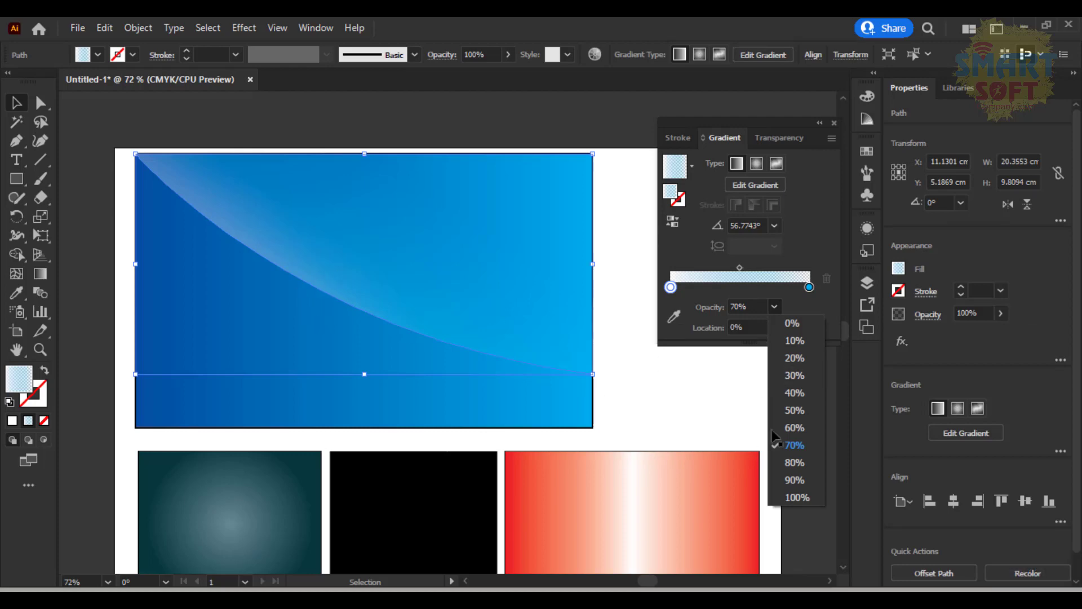
{"action": "left_click", "coordinate": [795, 427]}
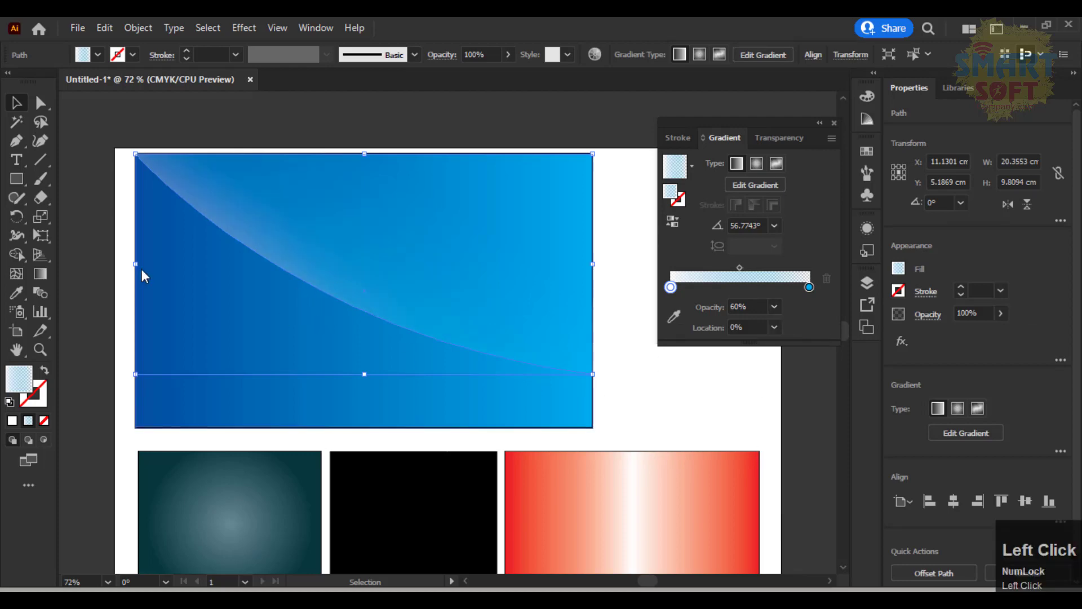
{"action": "left_click", "coordinate": [19, 106]}
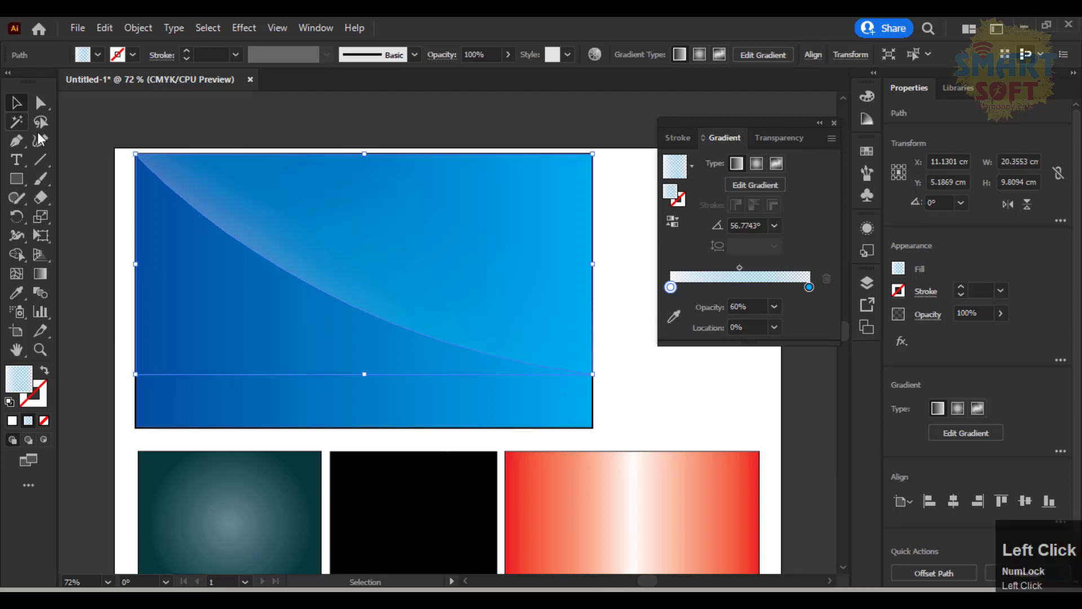
{"action": "left_click", "coordinate": [100, 202]}
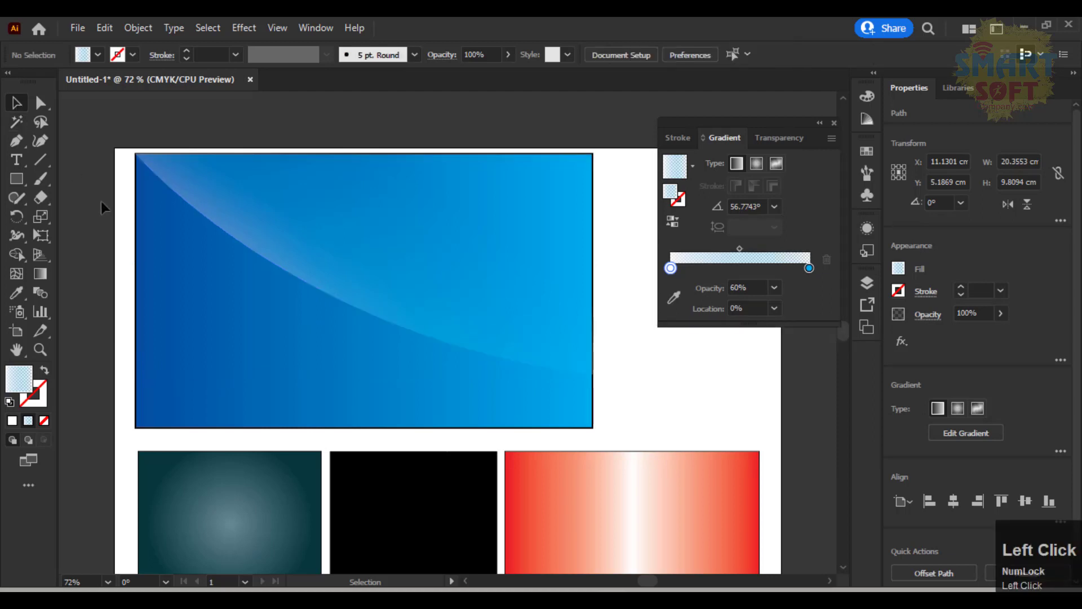
- Copy the curved highlight and paste the duplicate in place behind it
{"action": "left_click", "coordinate": [213, 198]}
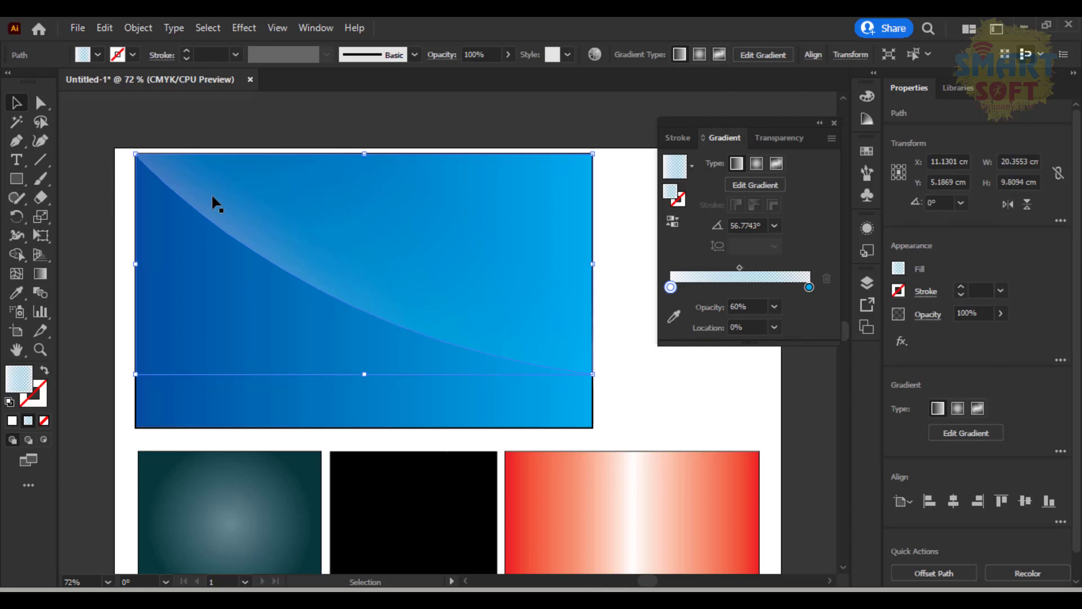
{"action": "key", "text": "ctrl"}
{"action": "key", "text": "ctrl+b"}
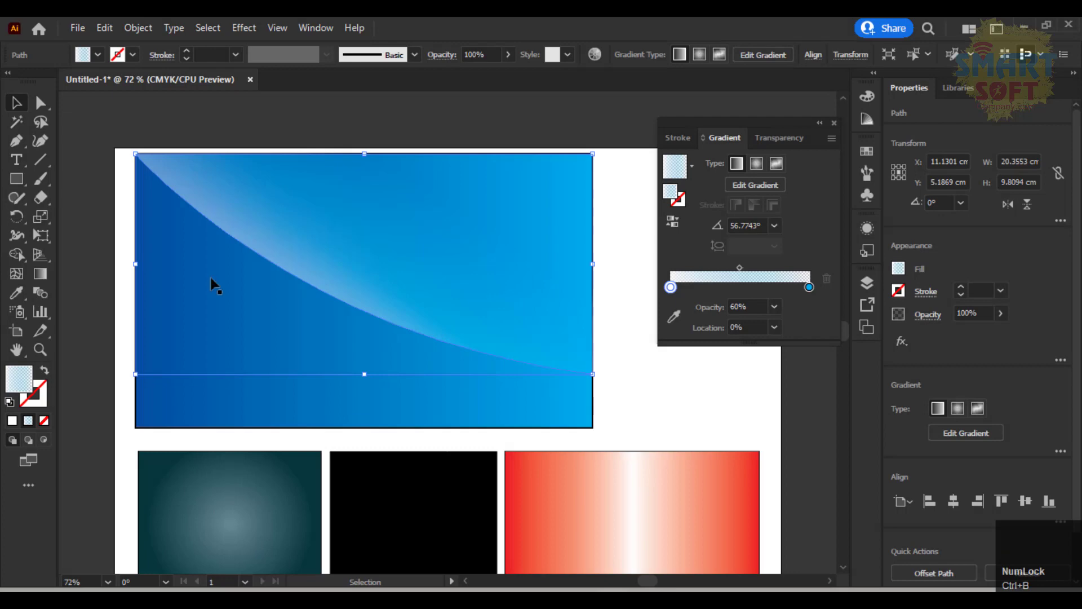
- Move the duplicate highlight's lower-right anchor to the blue rectangle's bottom-right corner and paste a copy of that shape in place behind it
{"action": "left_click", "coordinate": [41, 103]}
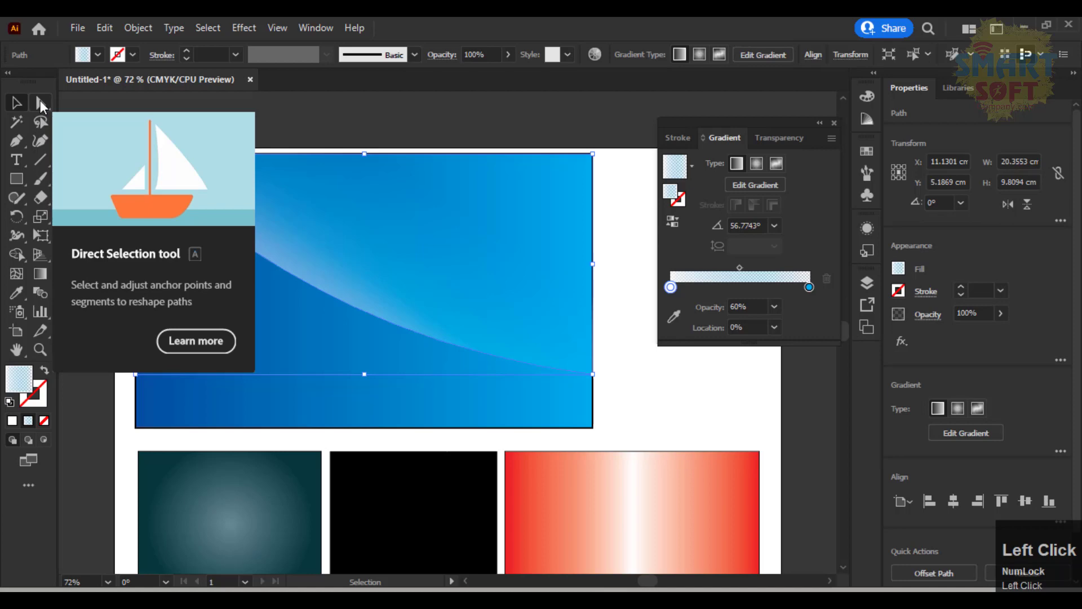
{"action": "left_click", "coordinate": [592, 375]}
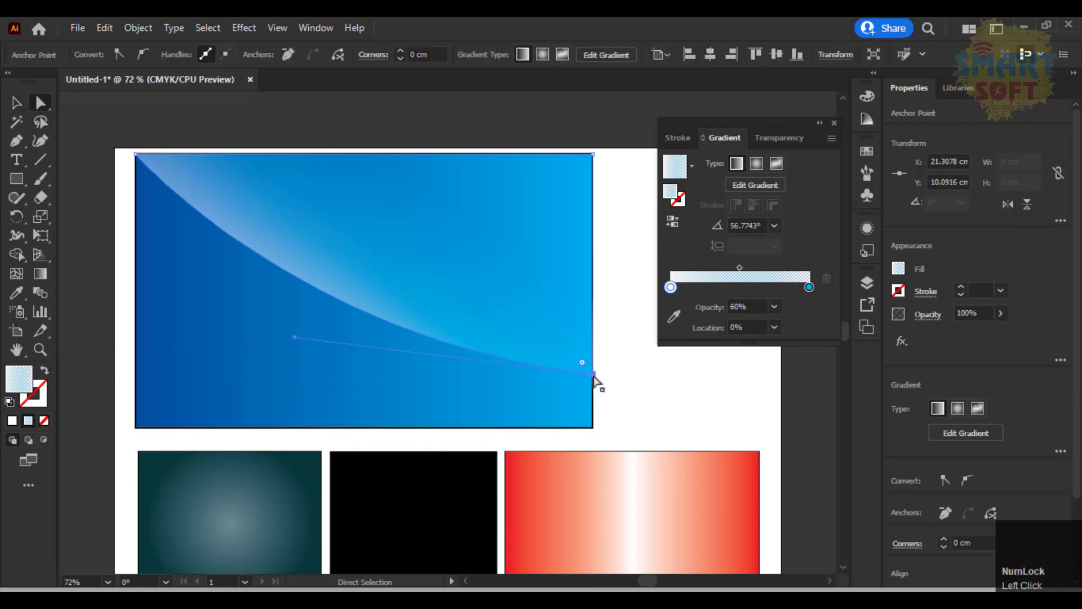
{"action": "left_click_drag", "start_coordinate": [594, 376], "coordinate": [592, 428]}
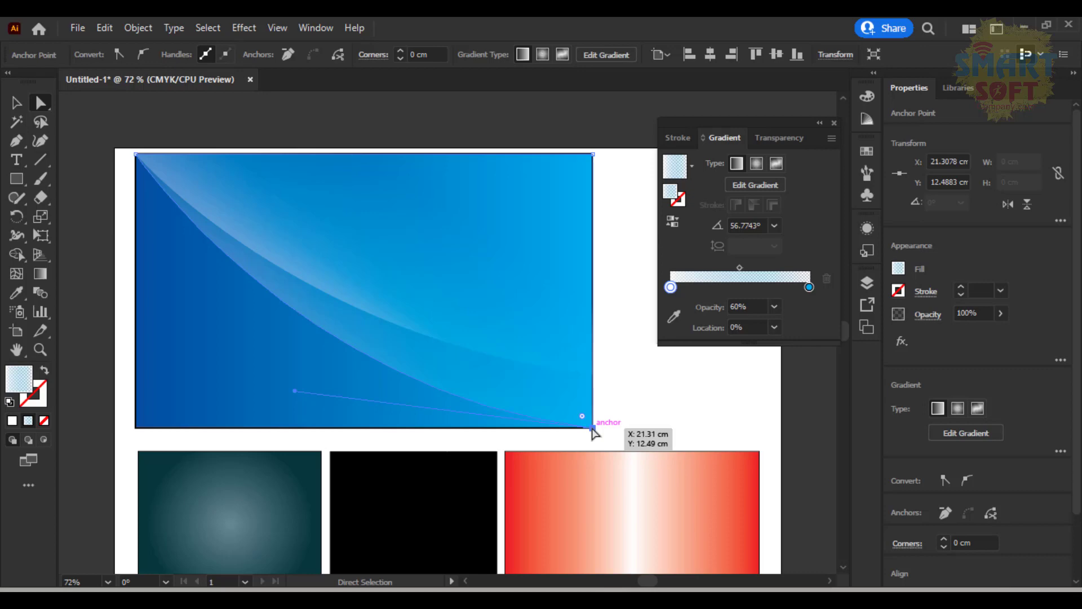
{"action": "key", "text": "ctrl+c"}
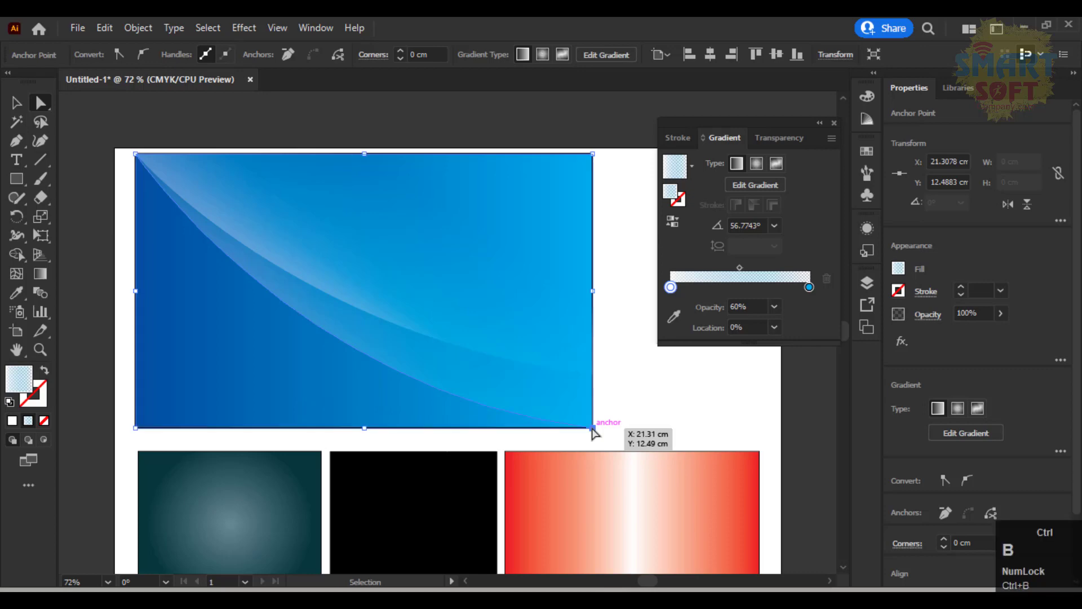
{"action": "key", "text": "ctrl+b"}
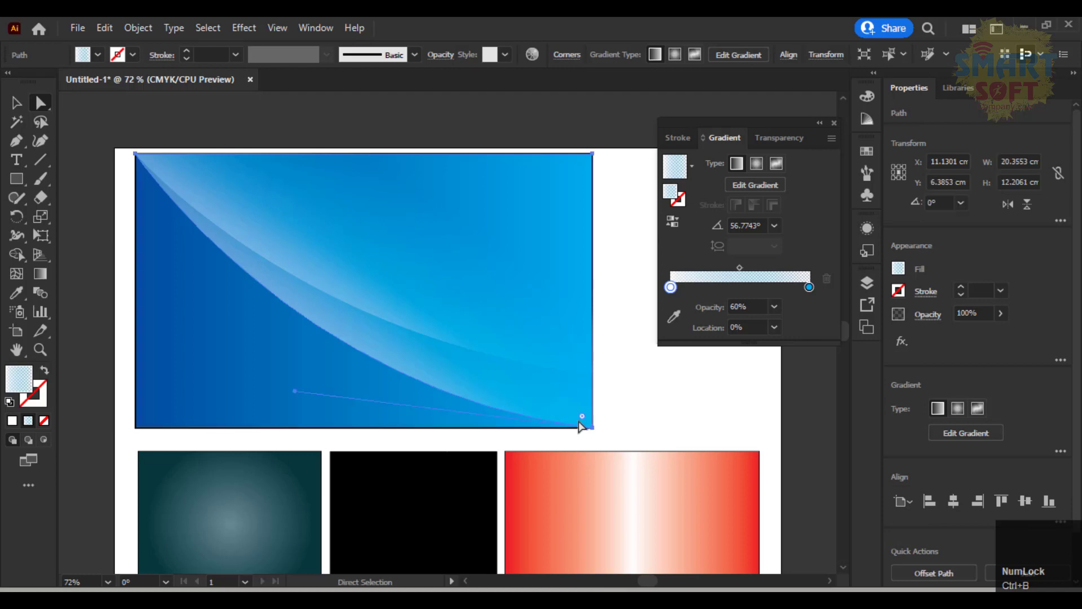
{"action": "left_click", "coordinate": [592, 429]}
{"action": "left_click_drag", "start_coordinate": [593, 430], "coordinate": [478, 430]}
{"action": "key", "text": "ctrl+z"}
{"action": "key", "text": "ctrl+z"}
- Move the rearmost curve's lower-right anchor along the rectangle's bottom edge to about X 14.08 cm and add an anchor point on its slanted edge
{"action": "left_click", "coordinate": [592, 429]}
{"action": "left_click_drag", "start_coordinate": [592, 428], "coordinate": [429, 431]}
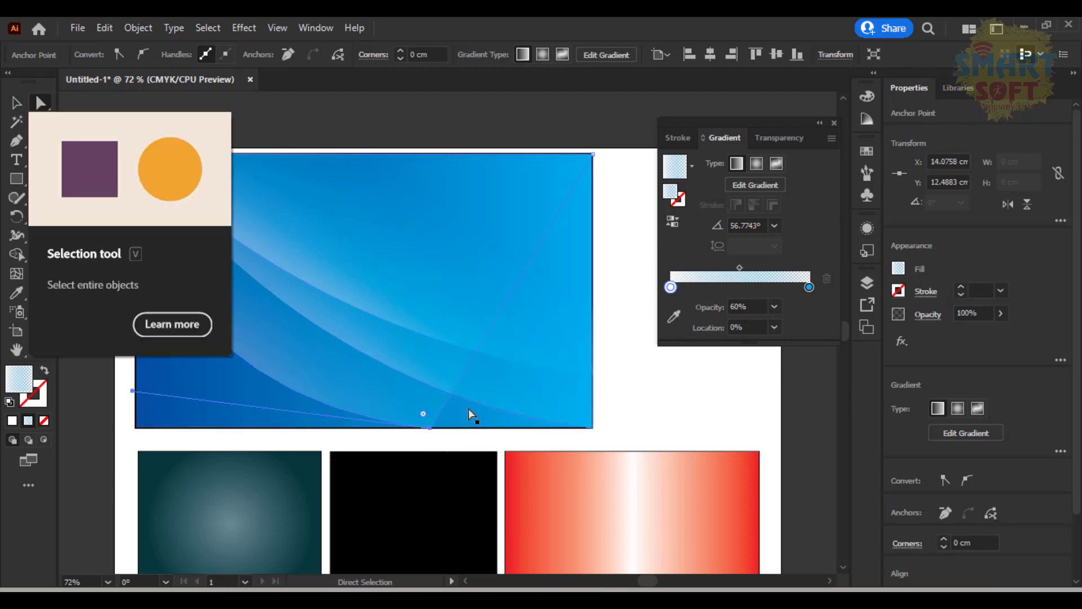
{"action": "right_click", "coordinate": [12, 137]}
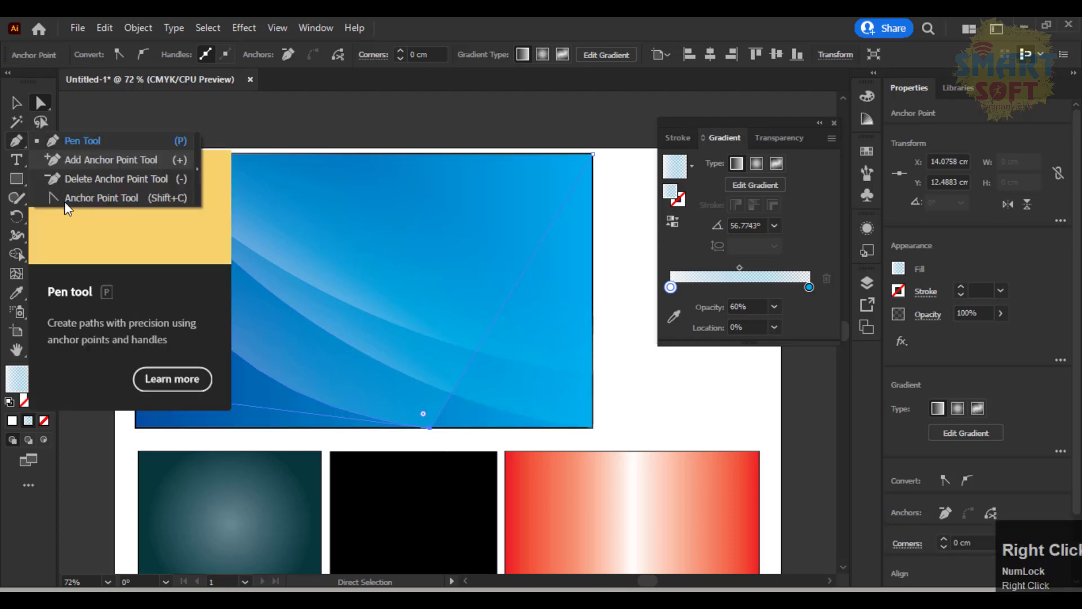
{"action": "left_click", "coordinate": [77, 161]}
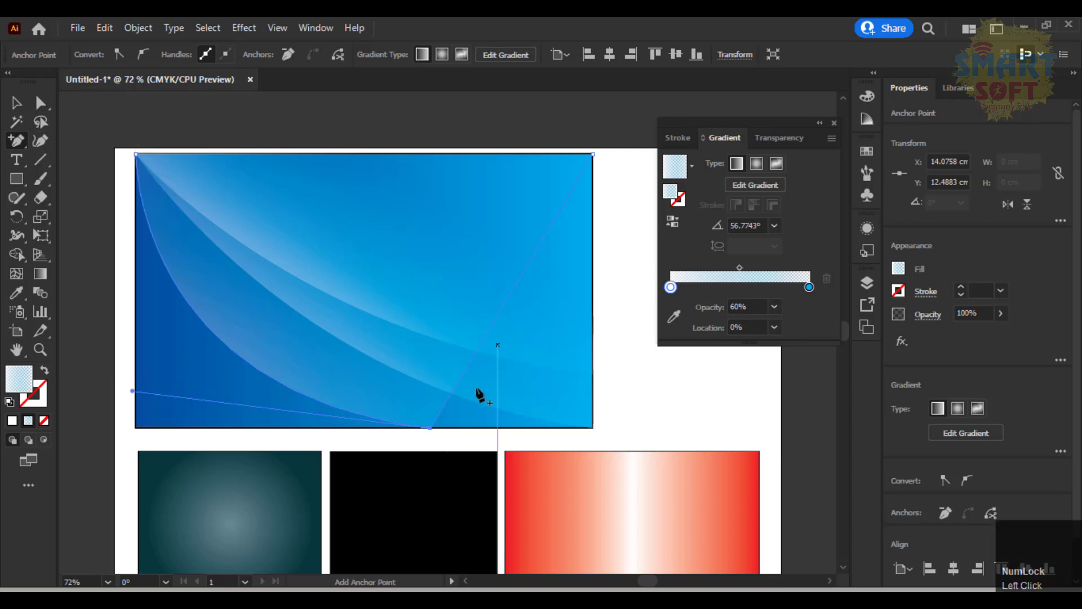
{"action": "left_click", "coordinate": [470, 364]}
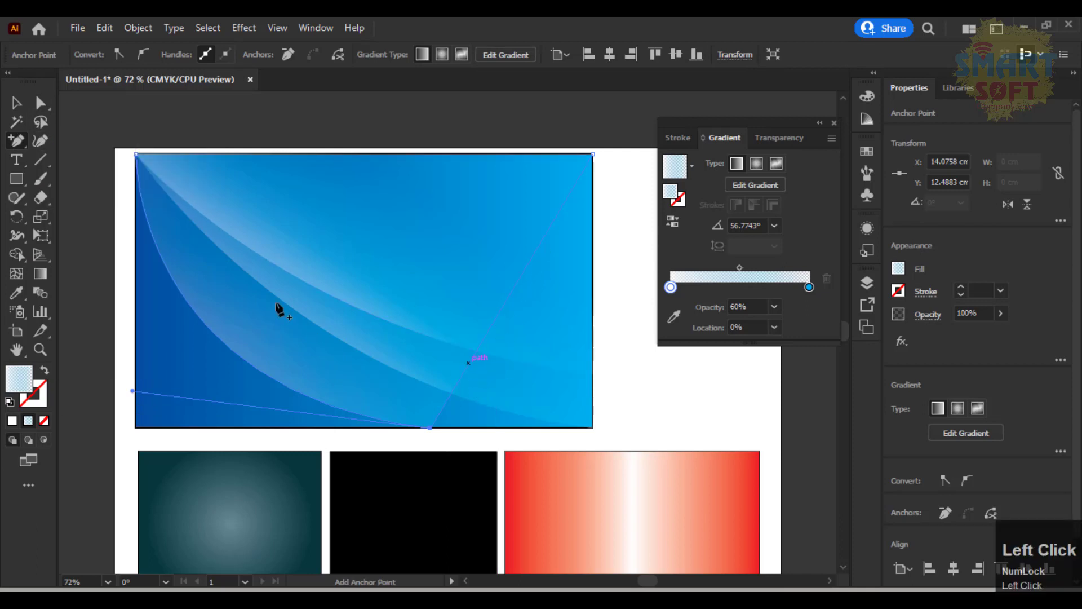
- Move the added anchor point to the blue rectangle's bottom-right corner and deselect the shape
{"action": "left_click", "coordinate": [39, 103]}
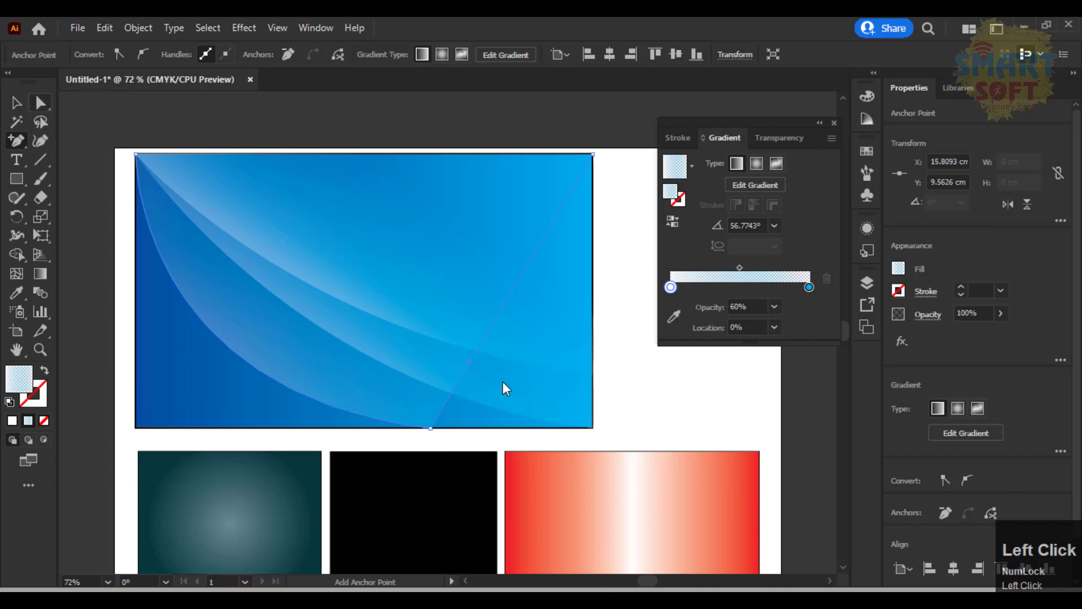
{"action": "left_click_drag", "start_coordinate": [470, 362], "coordinate": [592, 430]}
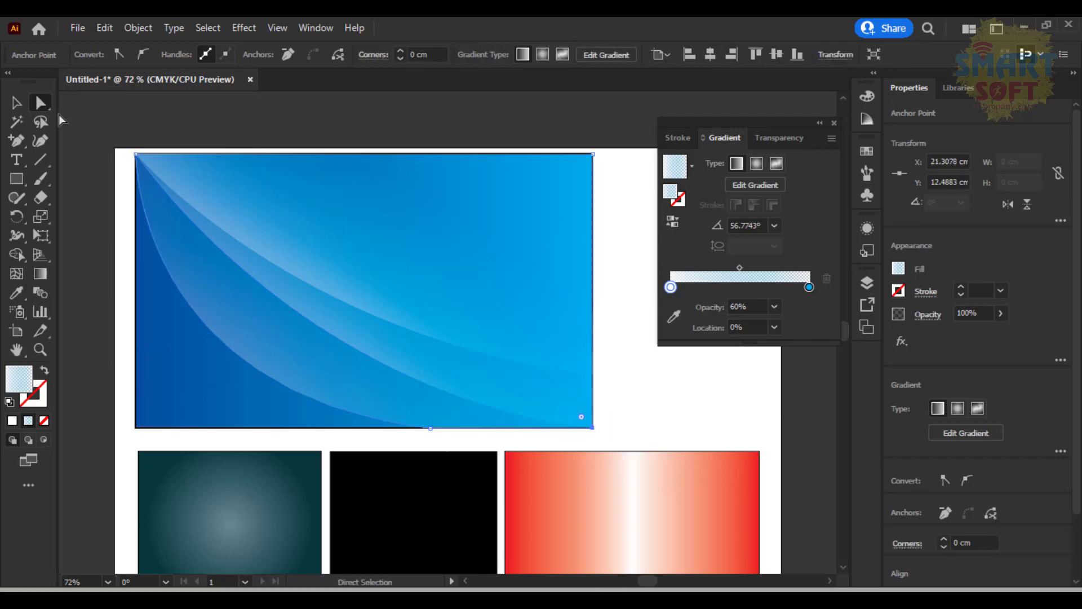
{"action": "left_click", "coordinate": [16, 102]}
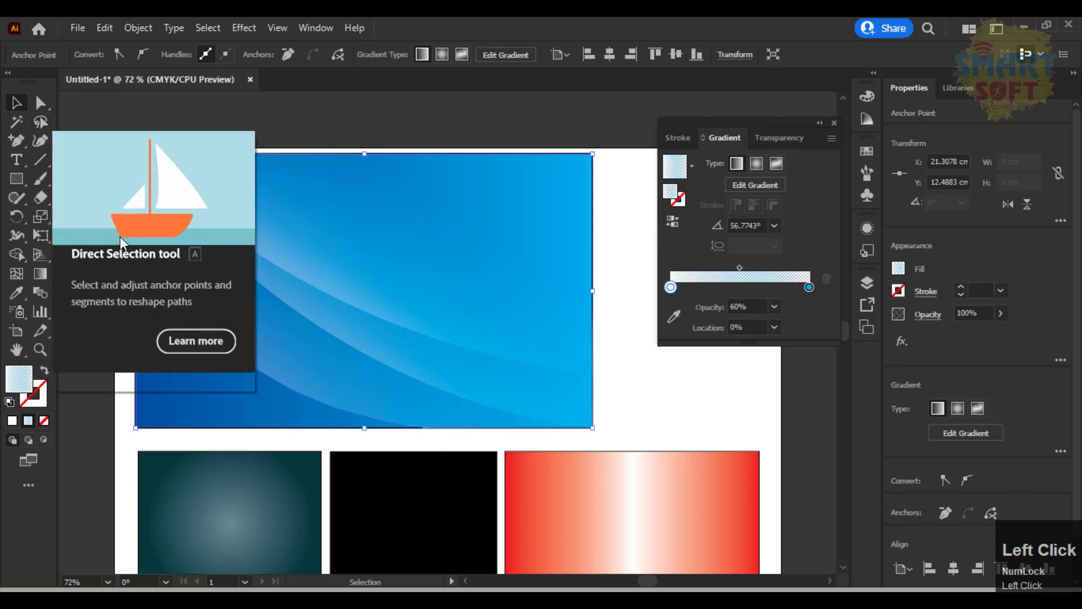
{"action": "left_click", "coordinate": [611, 387]}
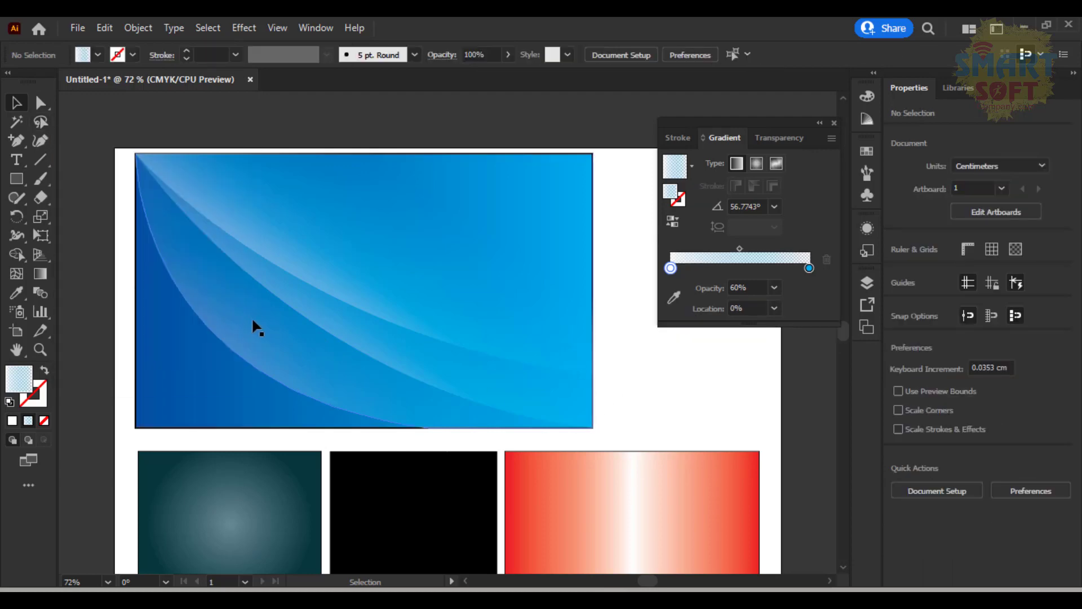
- Set the rearmost, lowest curved shape's overall opacity to 20% and deselect it
{"action": "left_click", "coordinate": [243, 332]}
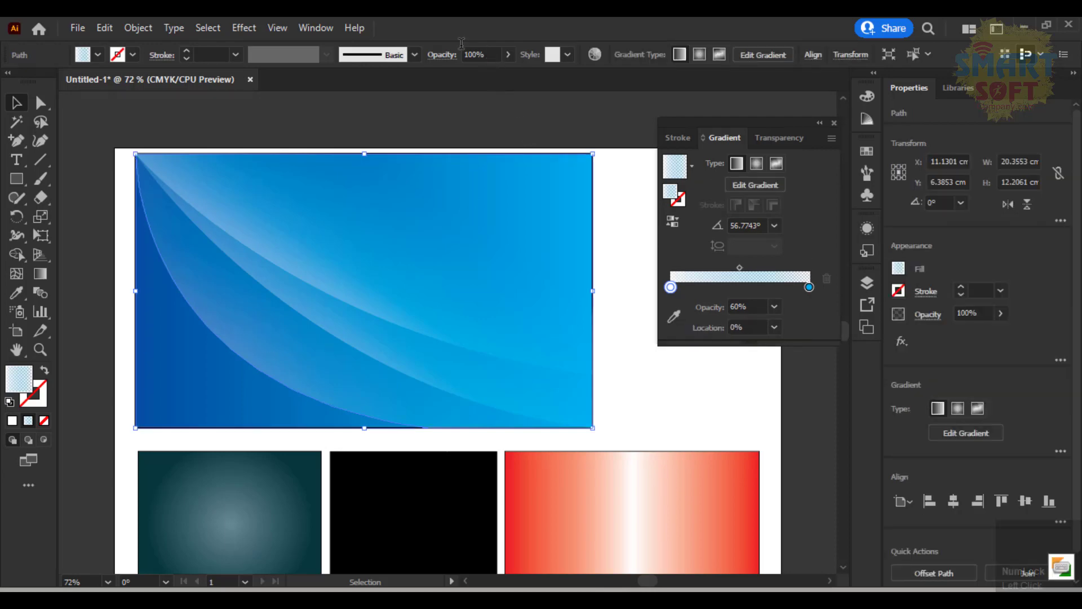
{"action": "left_click", "coordinate": [484, 50]}
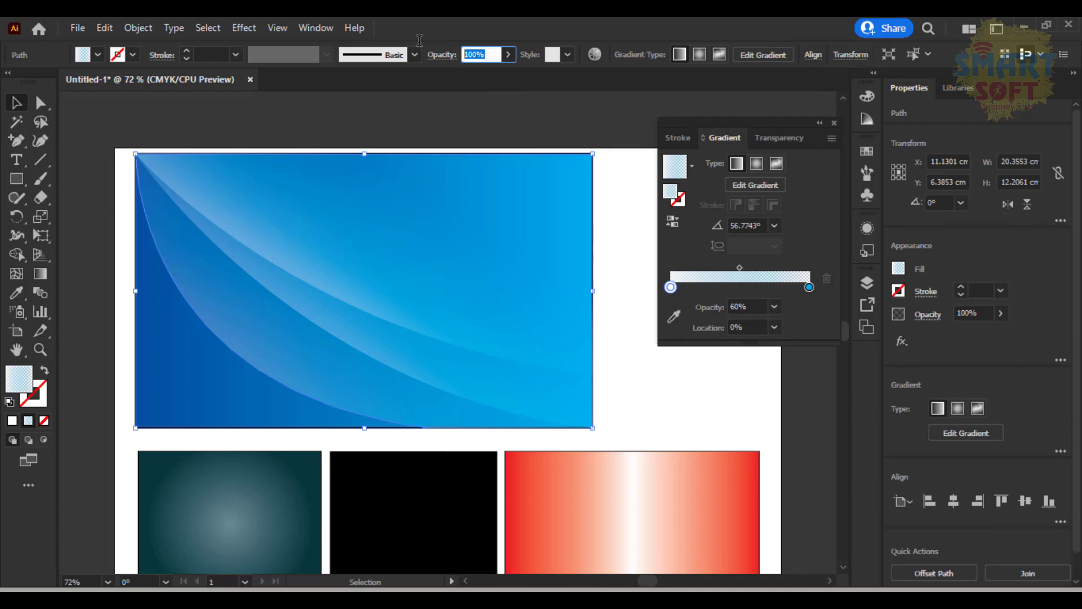
{"action": "type", "text": "20"}
{"action": "key", "text": "Return"}
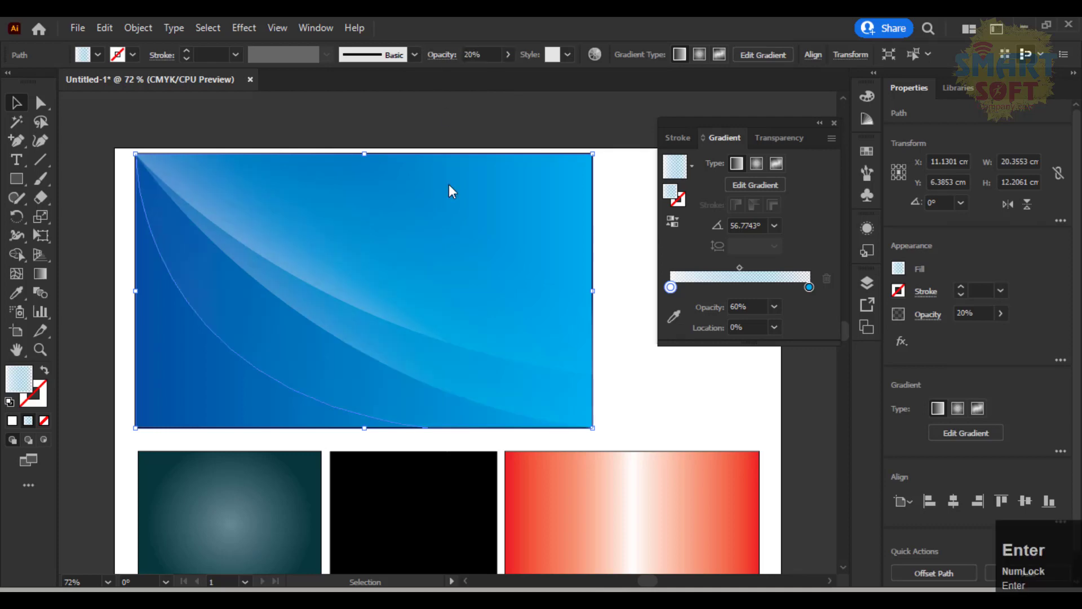
{"action": "left_click", "coordinate": [627, 360]}
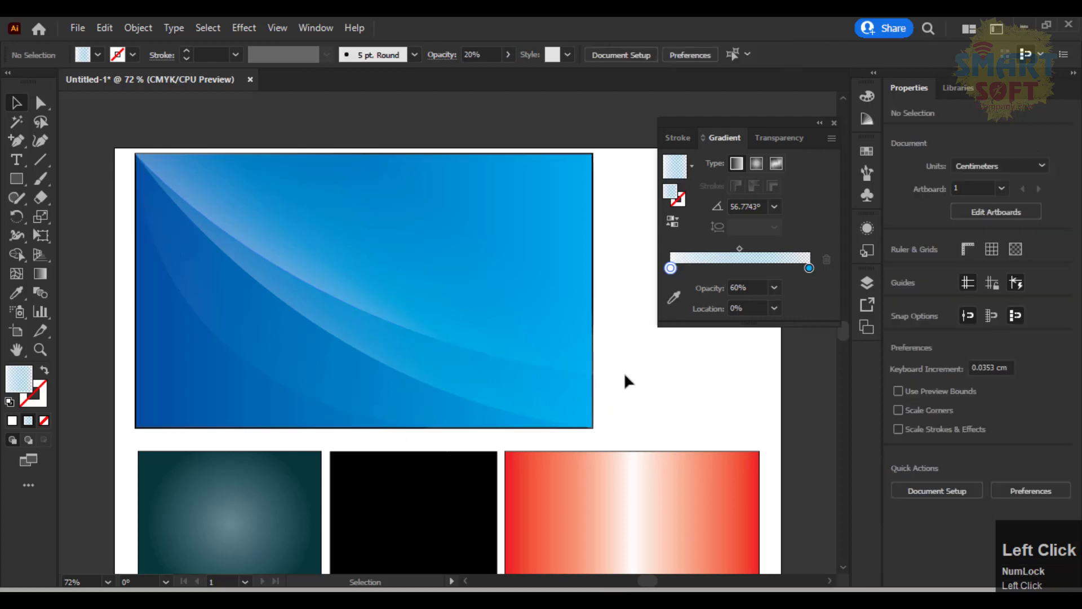
- Set the middle curved shape's overall opacity to 60%
{"action": "left_click", "coordinate": [479, 273]}
{"action": "left_click", "coordinate": [495, 54]}
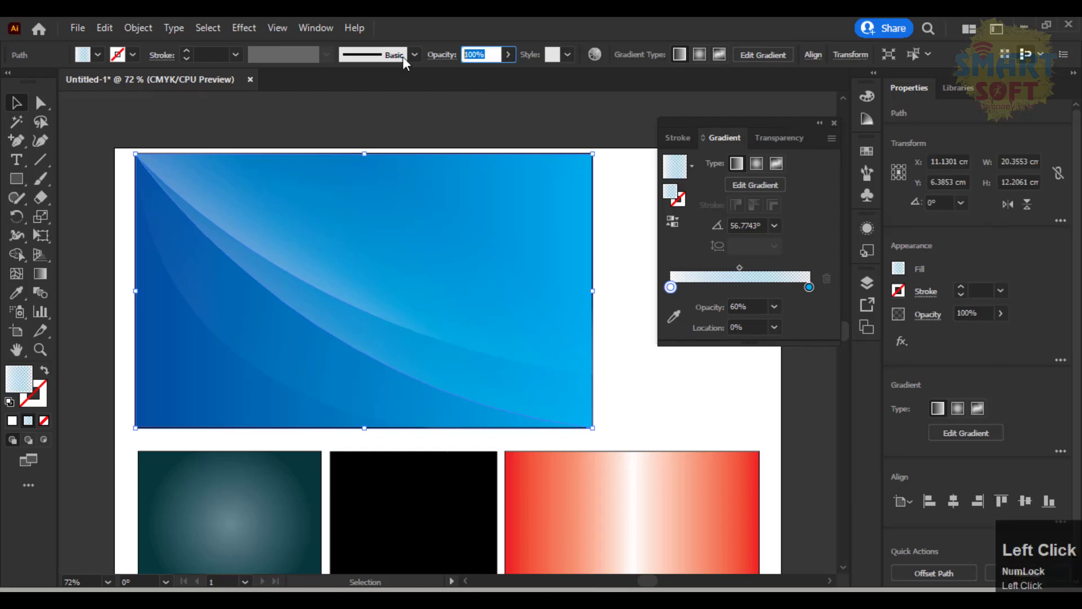
{"action": "type", "text": "60"}
{"action": "key", "text": "Return"}
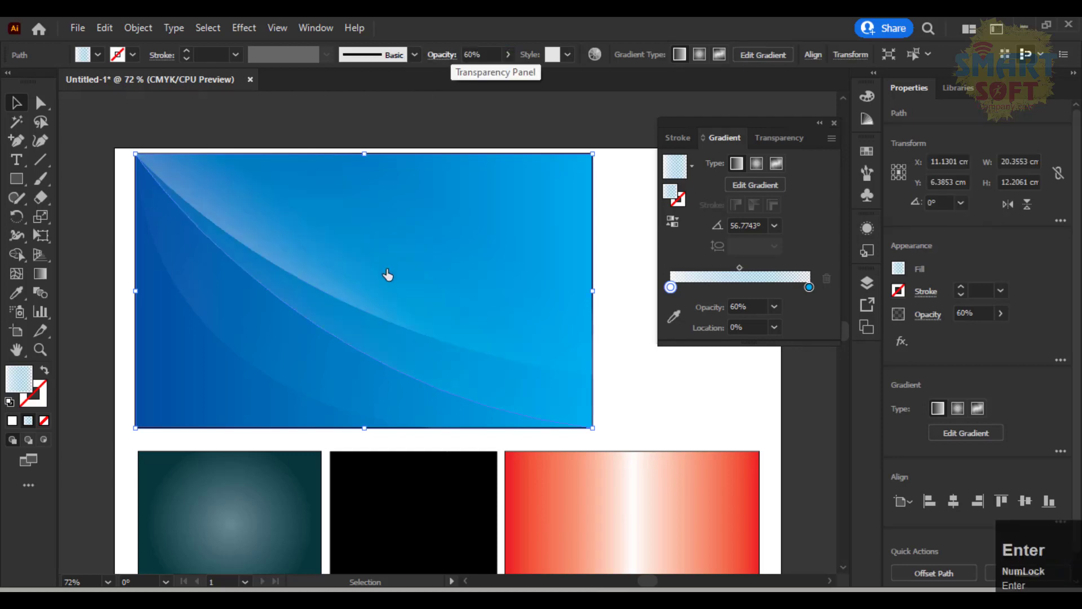
- Set the front, uppermost curved highlight's overall opacity to 90% and deselect it
{"action": "left_click", "coordinate": [388, 274]}
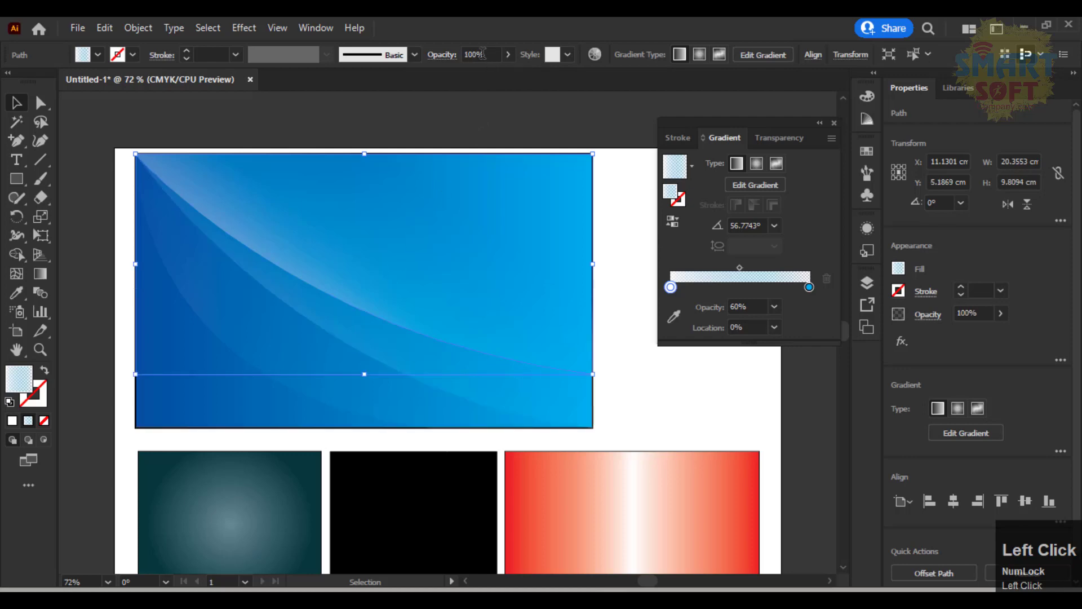
{"action": "type", "text": "90"}
{"action": "key", "text": "Return"}
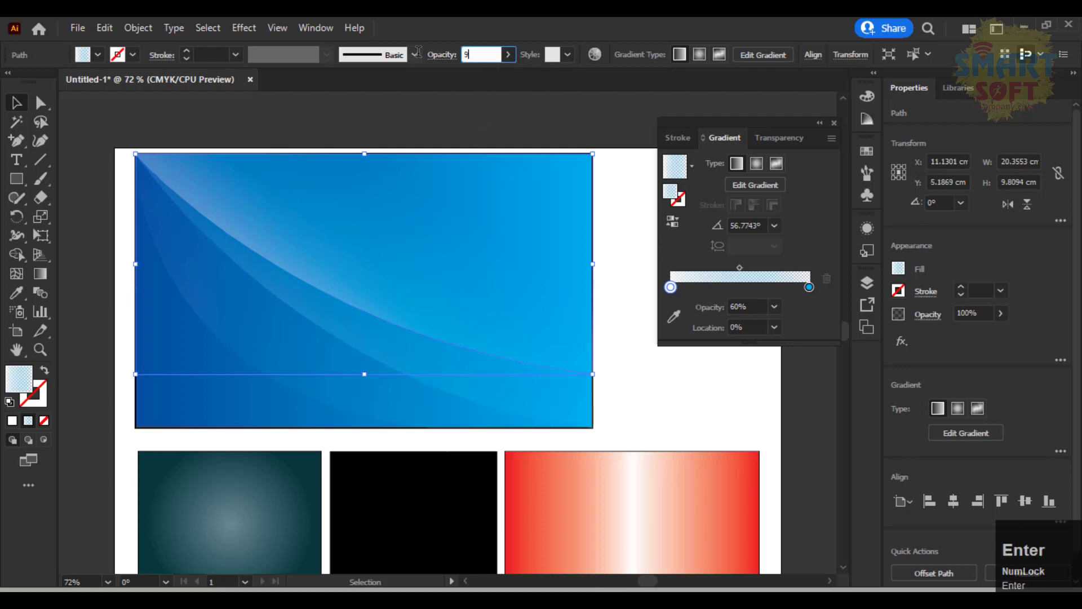
{"action": "left_click", "coordinate": [666, 377]}
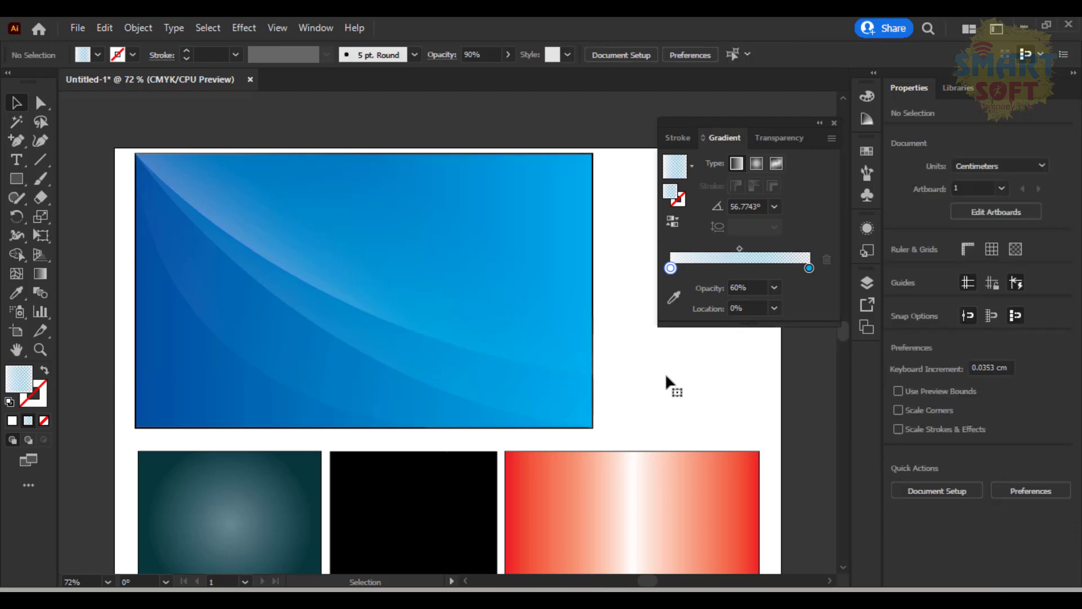
- Add the text "SMARTSOFT DESIGN" near the top of the blue rectangle
{"action": "key", "text": "t"}
{"action": "left_click", "coordinate": [315, 193]}
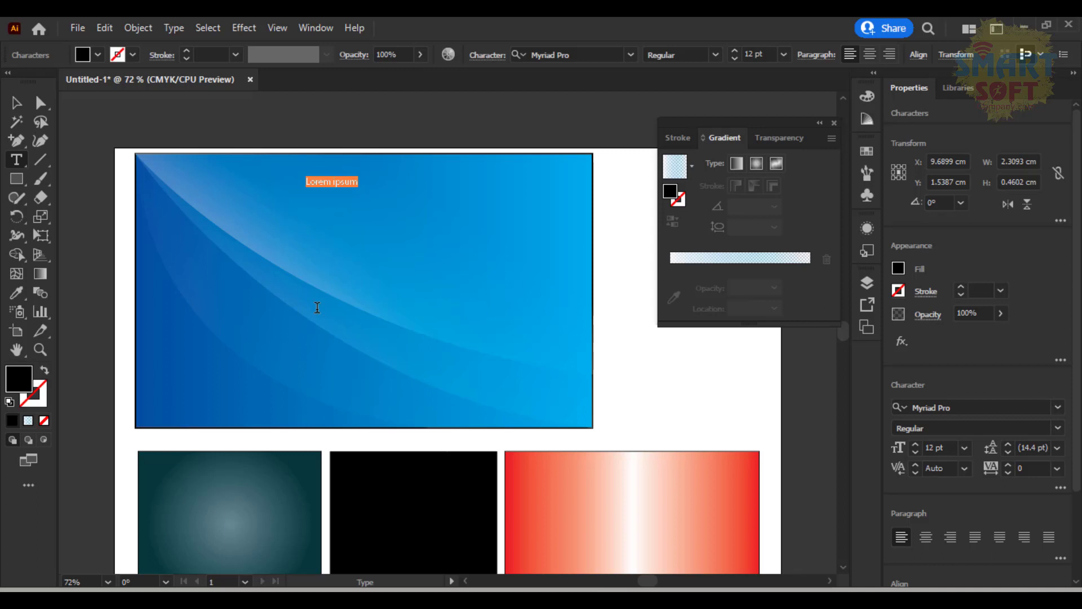
{"action": "key", "text": "Caps_Lock"}
{"action": "key", "text": "Num_Lock"}
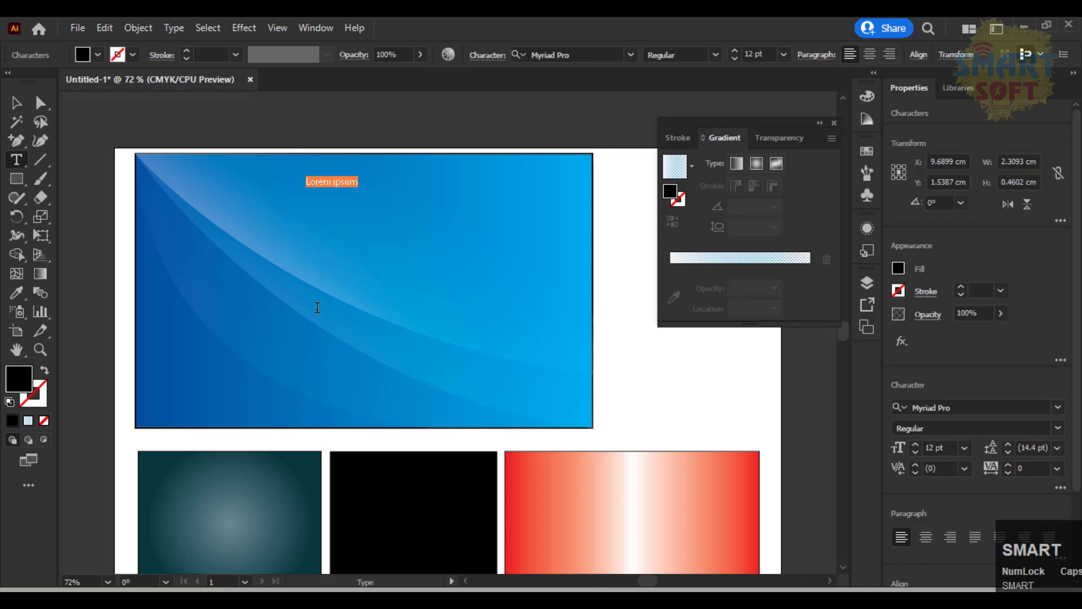
{"action": "type", "text": "SMARTSO"}
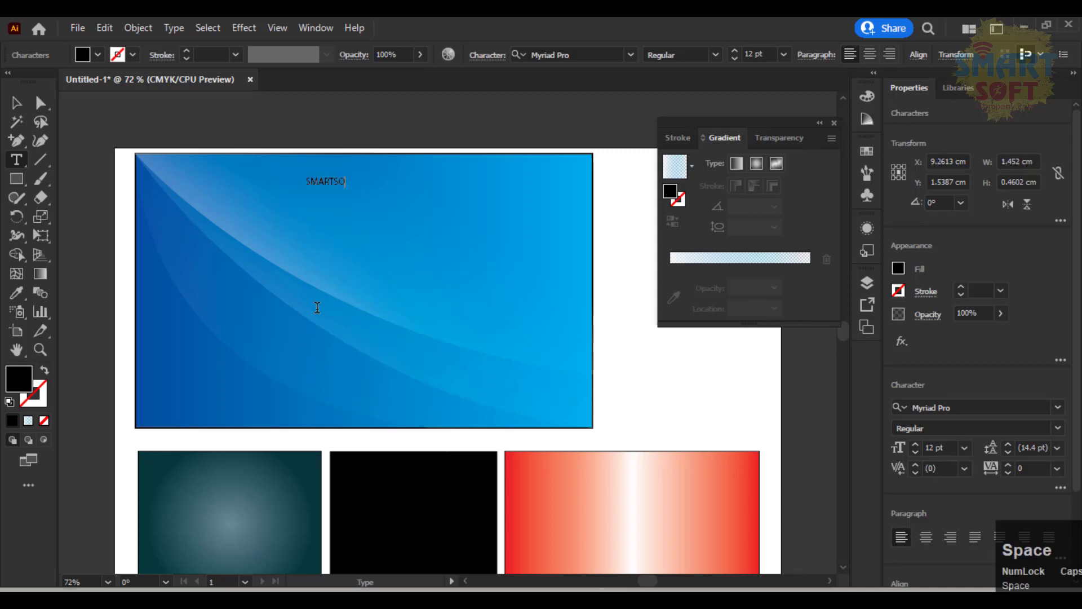
{"action": "key", "text": "ctrl+a"}
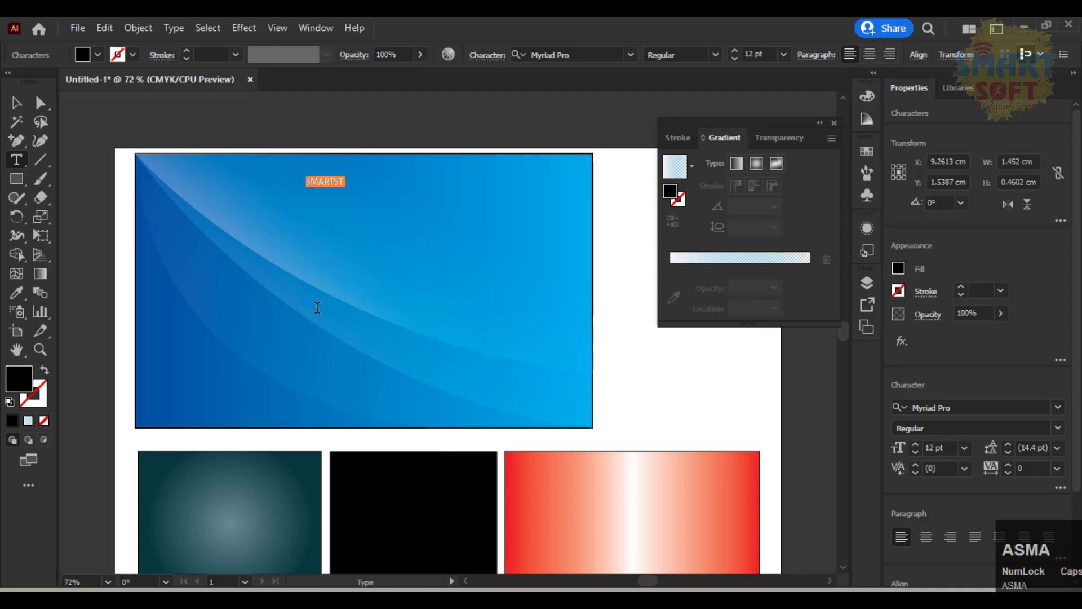
{"action": "type", "text": "SMART "}
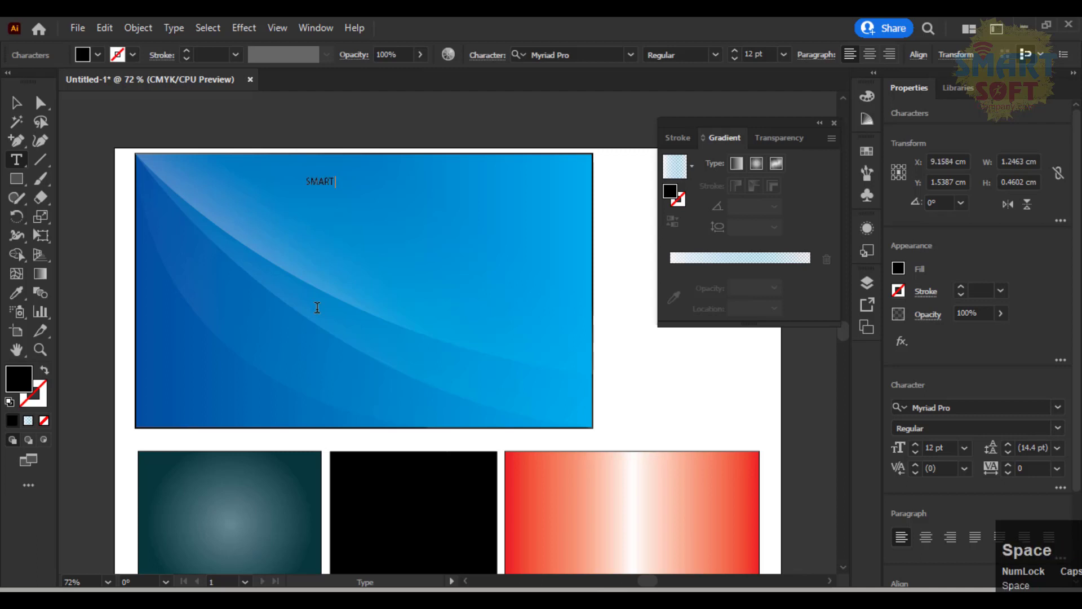
{"action": "type", "text": "DE"}
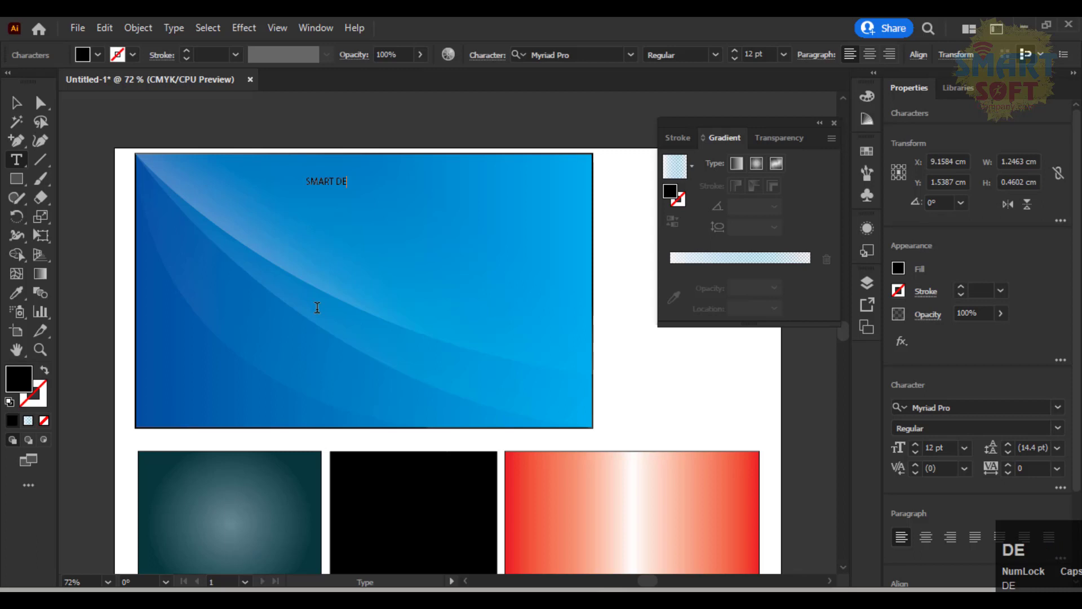
{"action": "key", "text": "BackSpace"}
{"action": "key", "text": "BackSpace"}
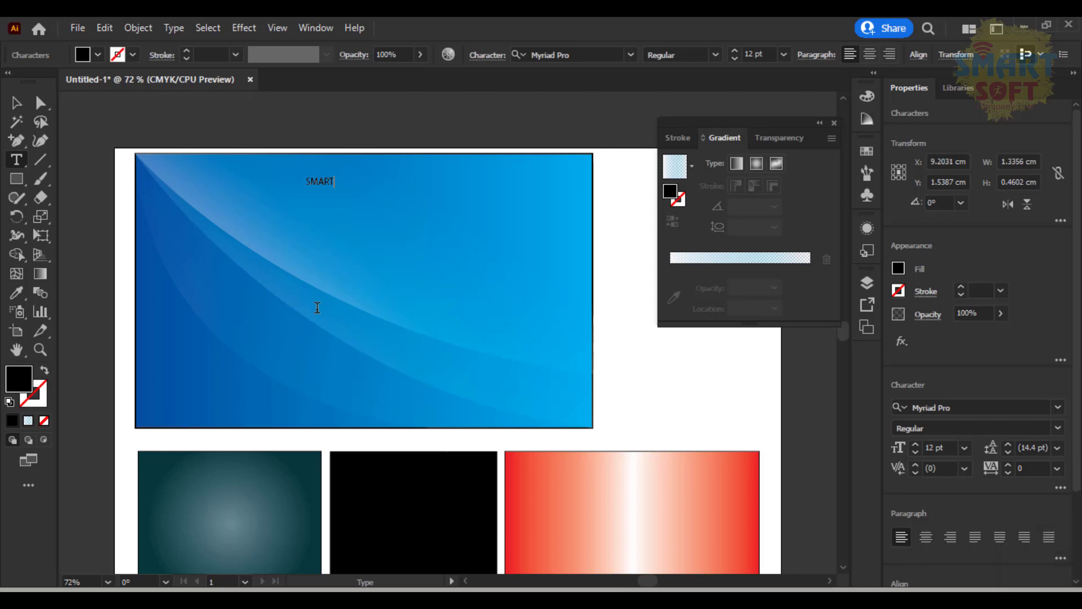
{"action": "key", "text": "BackSpace"}
{"action": "type", "text": "SOFT DESIGN"}
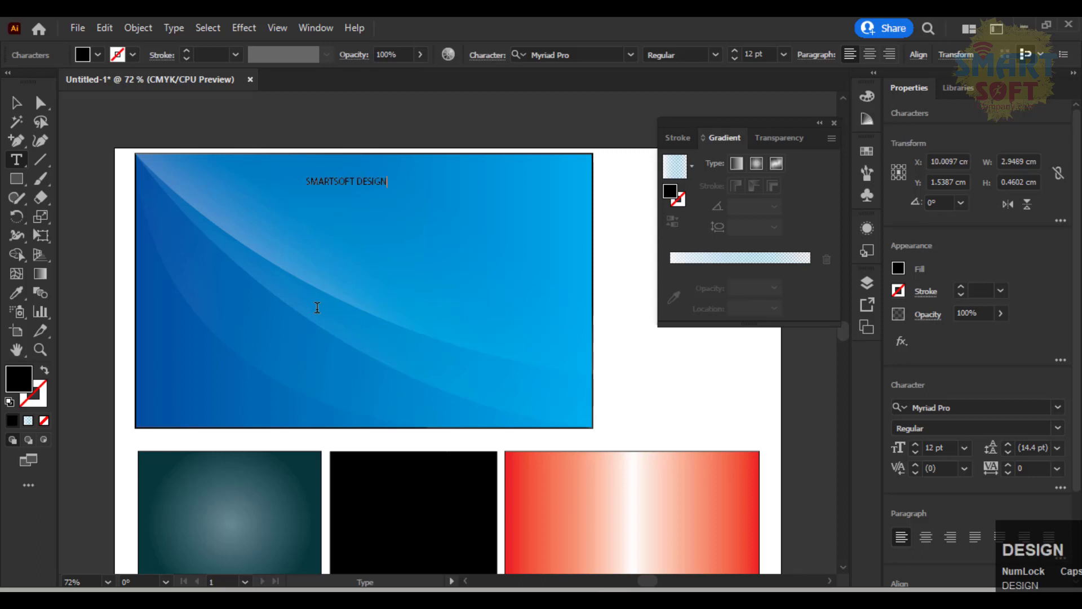
- Scale the SMARTSOFT DESIGN text proportionally to about 14.8 cm wide and centre it roughly near the blue rectangle's top edge
{"action": "left_click", "coordinate": [18, 108]}
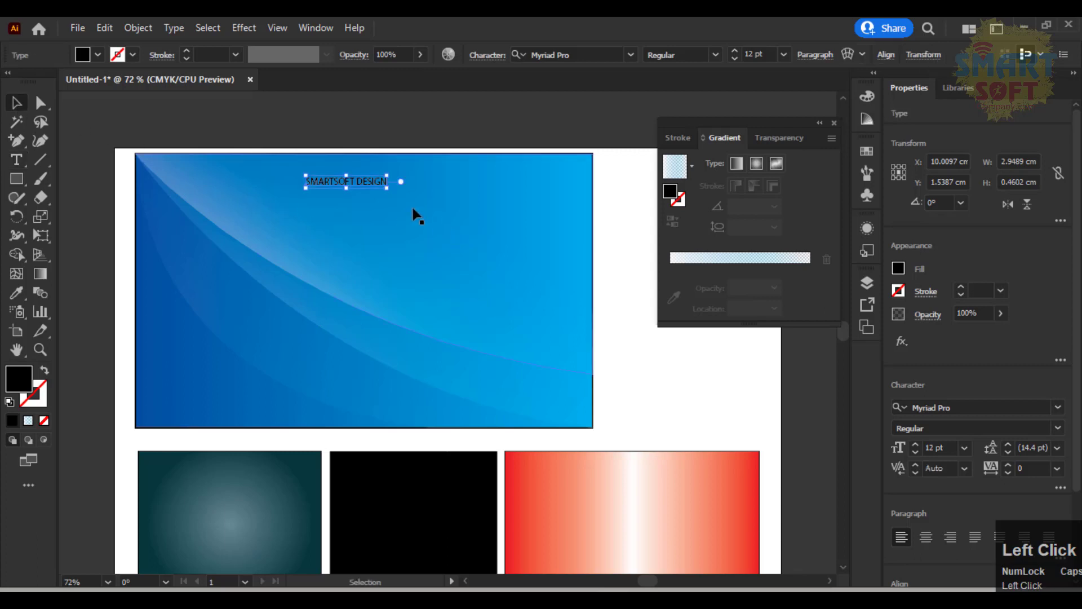
{"action": "left_click", "coordinate": [389, 189]}
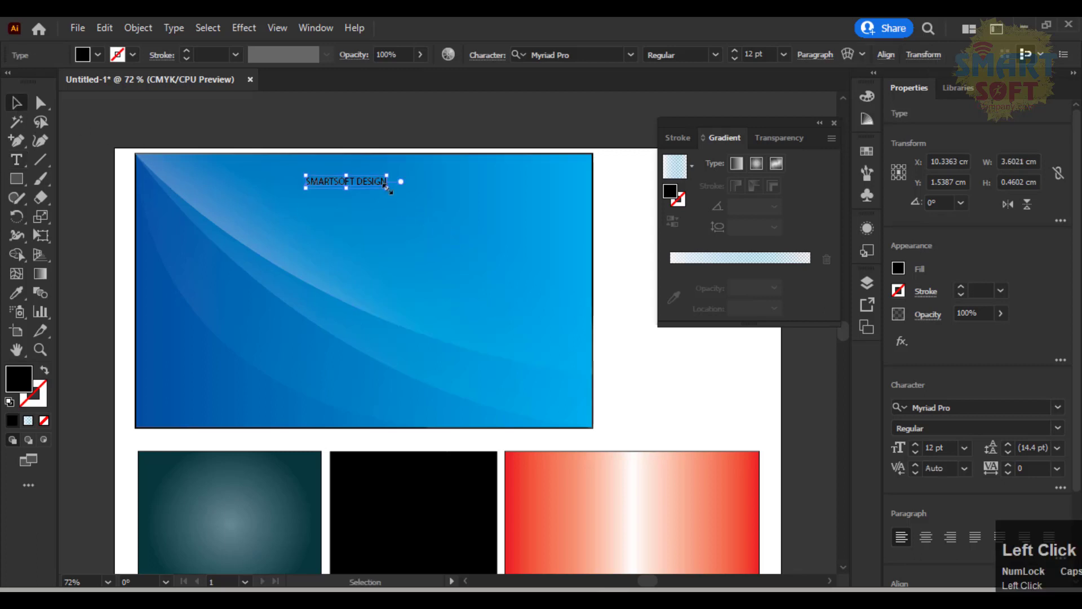
{"action": "key", "text": "shift"}
{"action": "left_click_drag", "start_coordinate": [387, 187], "coordinate": [514, 232]}
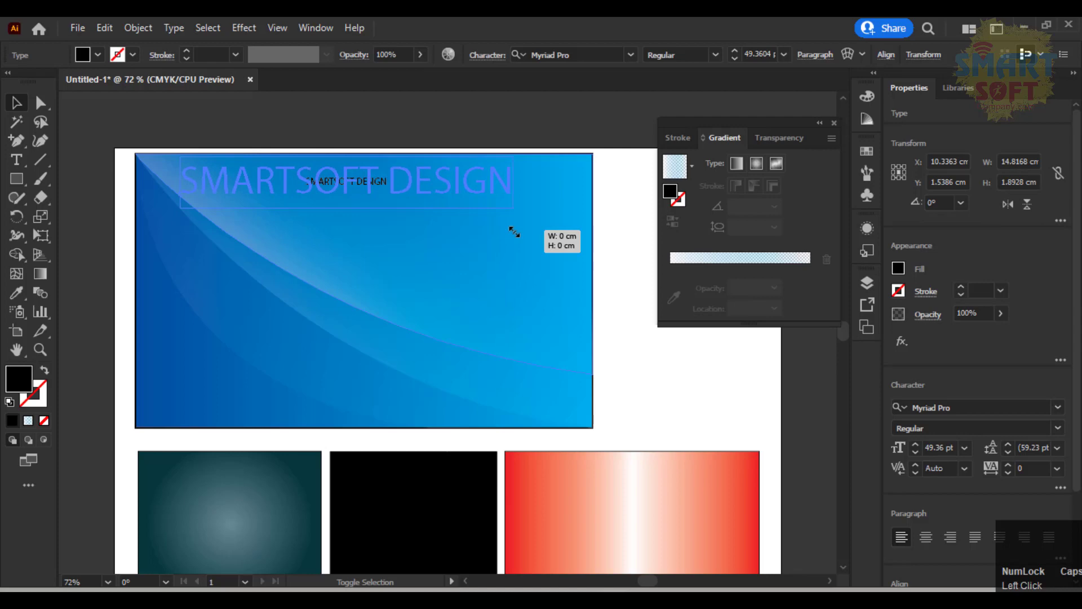
{"action": "left_click_drag", "start_coordinate": [433, 203], "coordinate": [455, 201]}
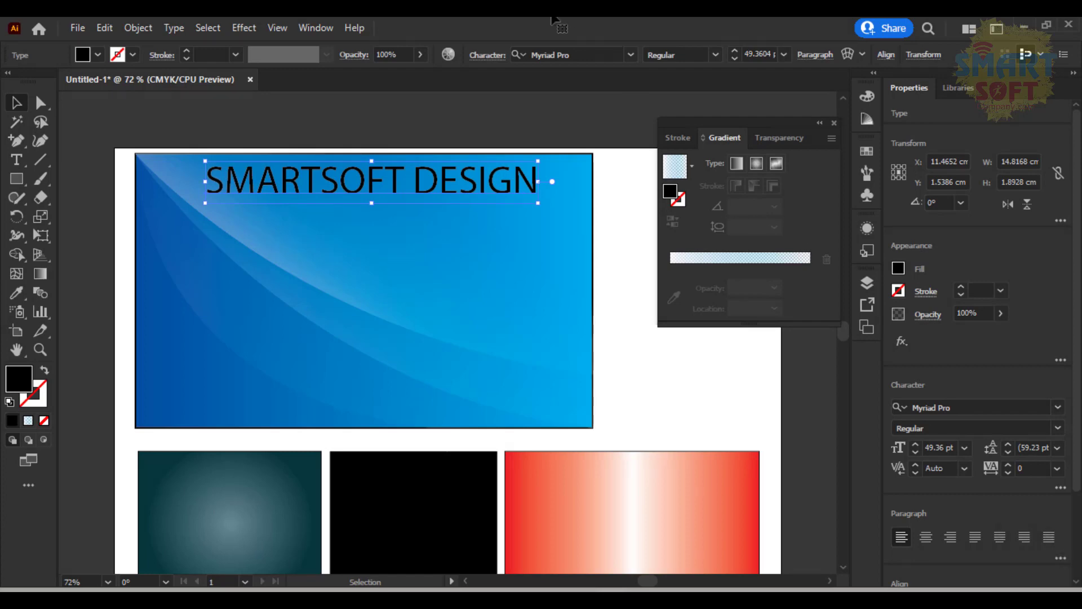
- Set the SMARTSOFT DESIGN title in the Diamante-ExtraBoldIta font and fill it with white
{"action": "left_click", "coordinate": [632, 55]}
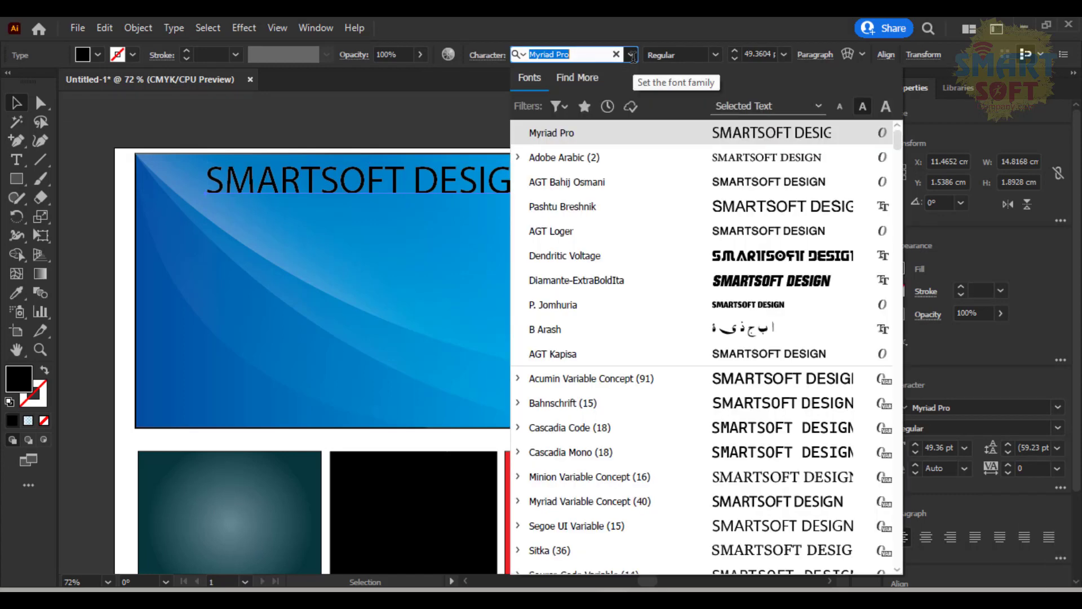
{"action": "left_click", "coordinate": [766, 285]}
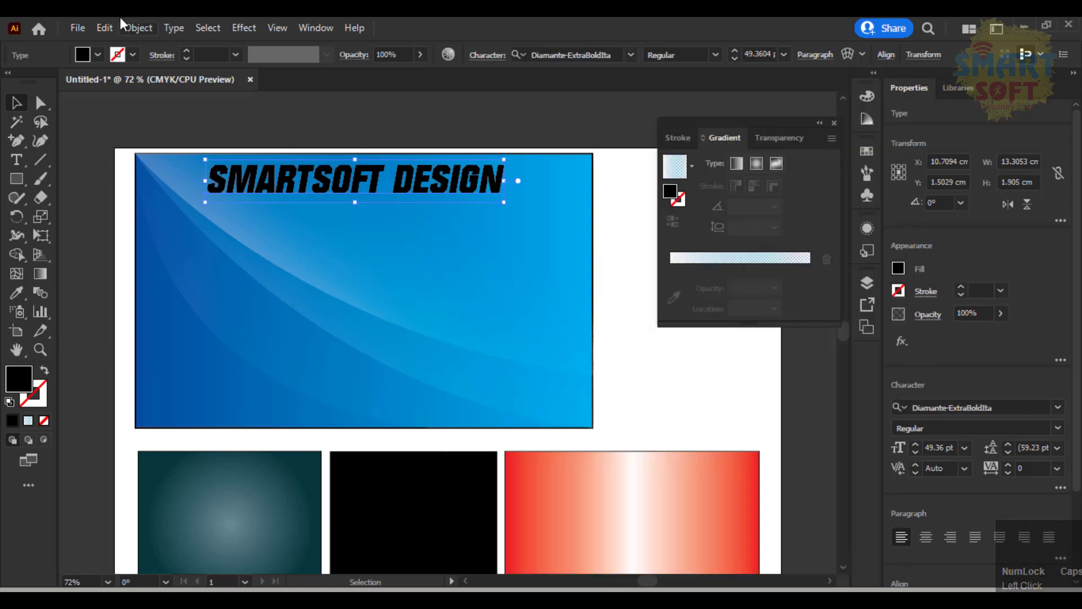
{"action": "left_click", "coordinate": [98, 55]}
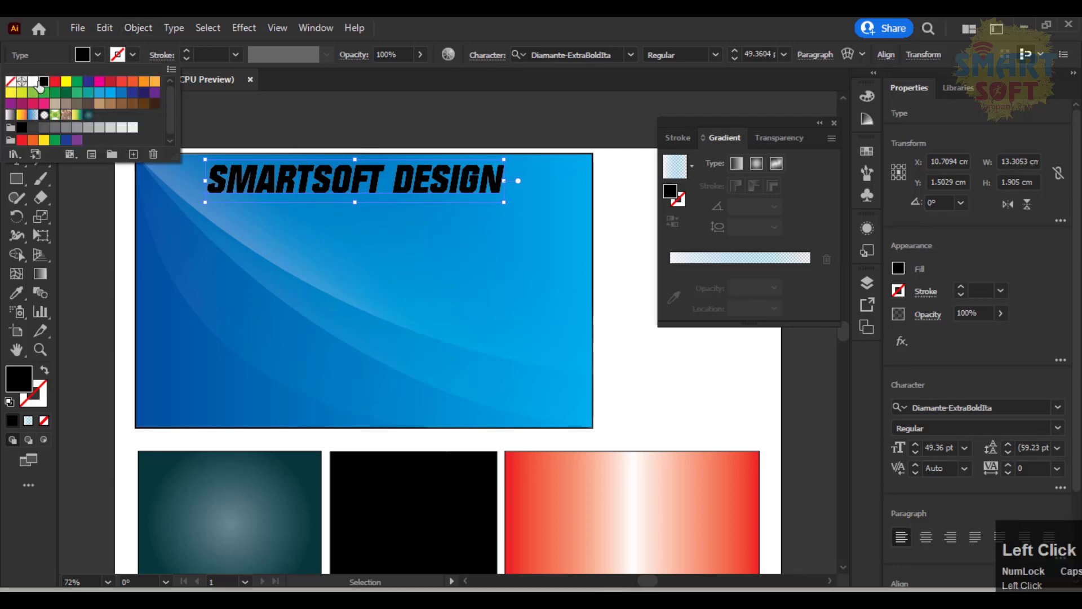
{"action": "left_click", "coordinate": [32, 81]}
- Nudge the SMARTSOFT DESIGN title up by about 0.14 cm
{"action": "left_click", "coordinate": [327, 177]}
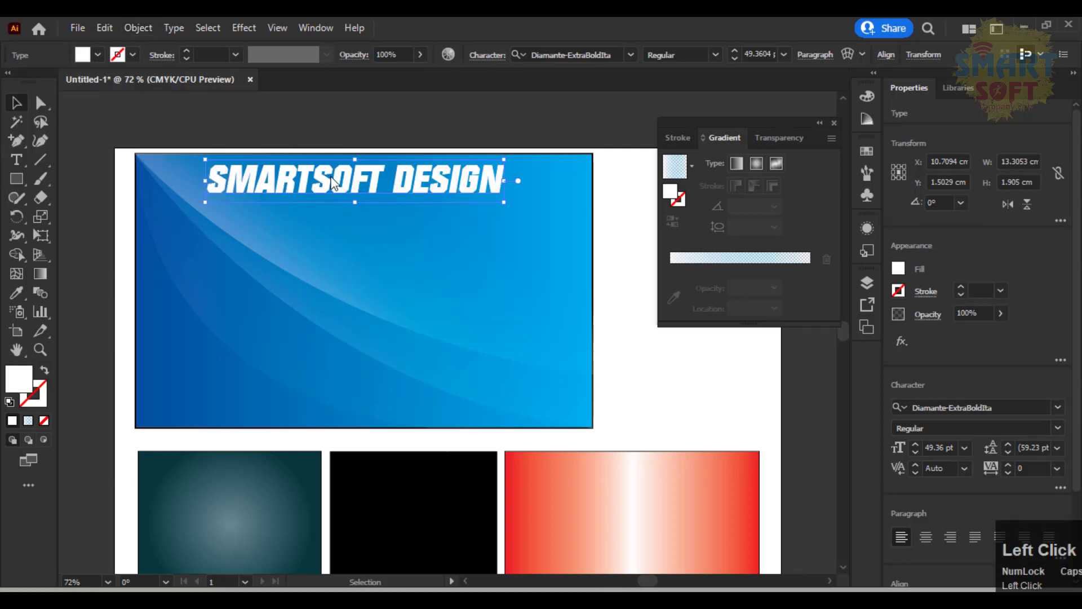
{"action": "key", "text": "Up"}
{"action": "key", "text": "Up"}
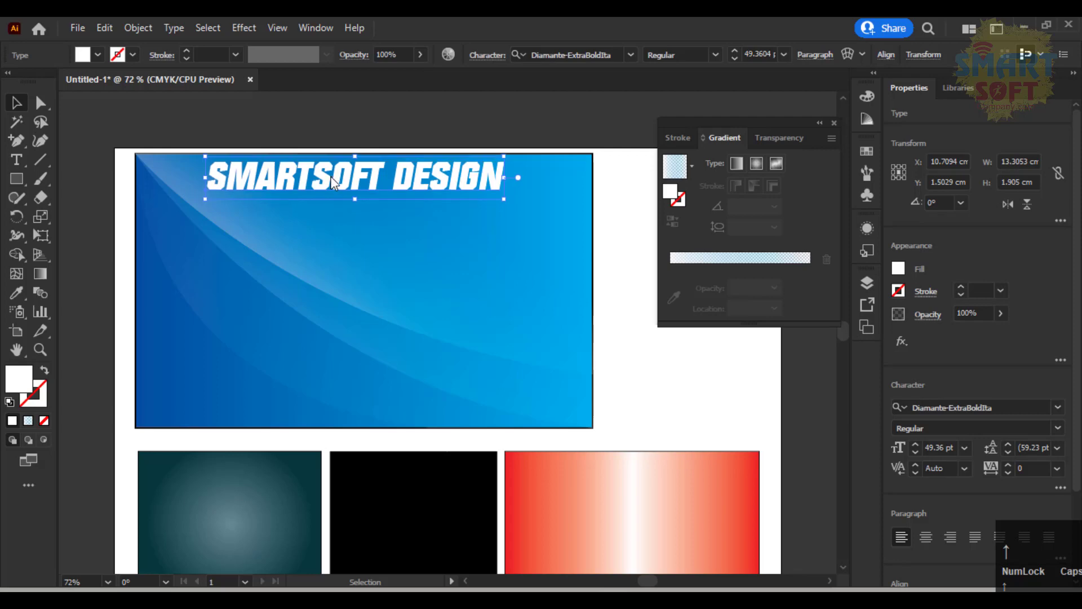
- Draw a white rectangle about 17.2 × 8.9 cm inside the blue rectangle, just below the title
{"action": "left_click", "coordinate": [28, 177]}
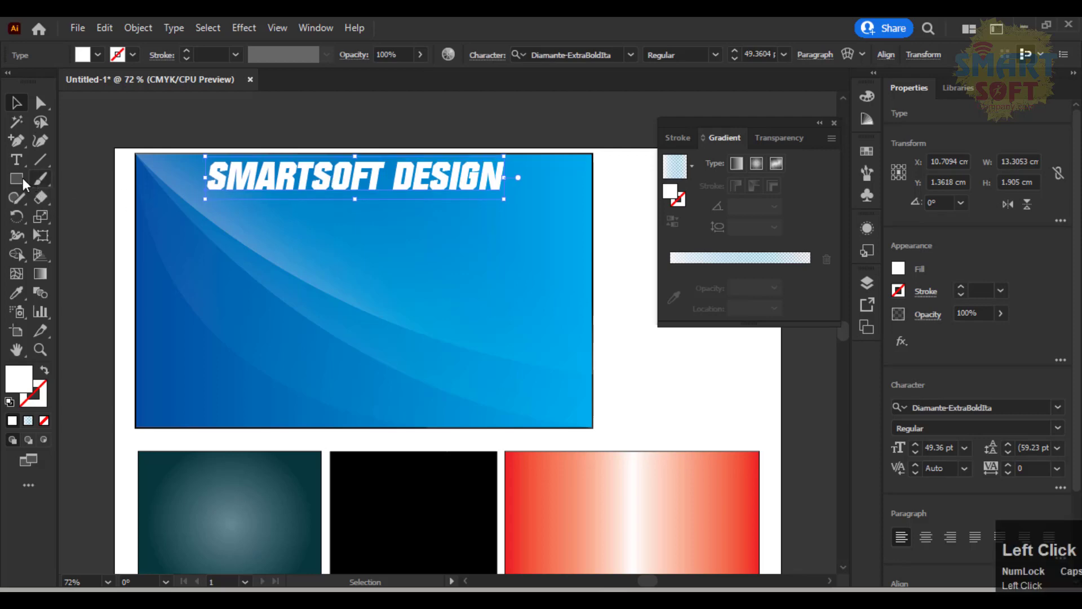
{"action": "left_click", "coordinate": [22, 178]}
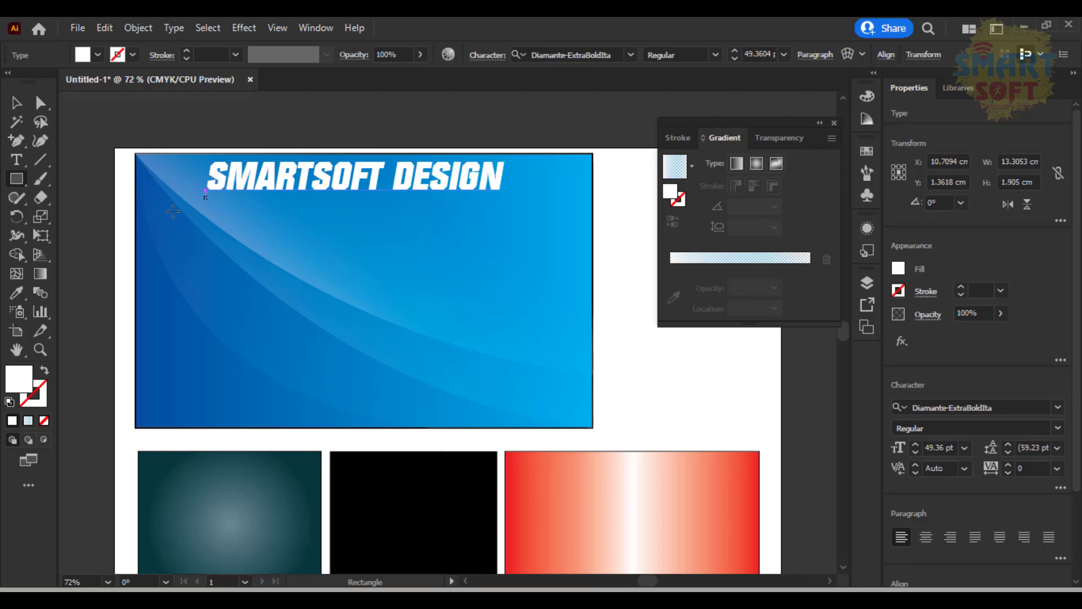
{"action": "left_click_drag", "start_coordinate": [168, 202], "coordinate": [553, 402]}
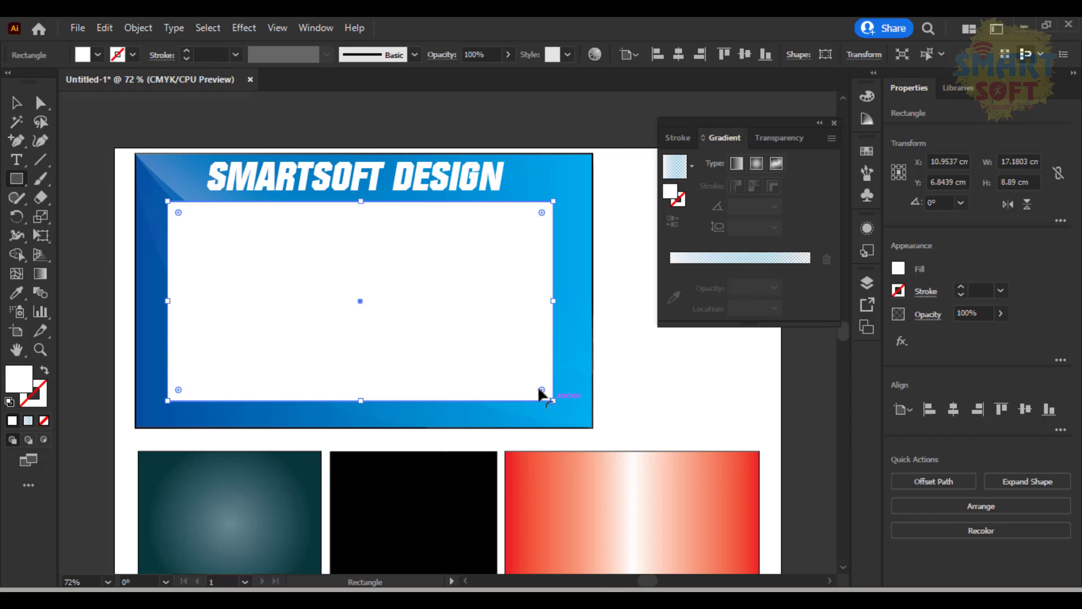
- Round all four corners of the white rectangle to a radius of about 0.79 cm
{"action": "left_click_drag", "start_coordinate": [541, 389], "coordinate": [536, 387]}
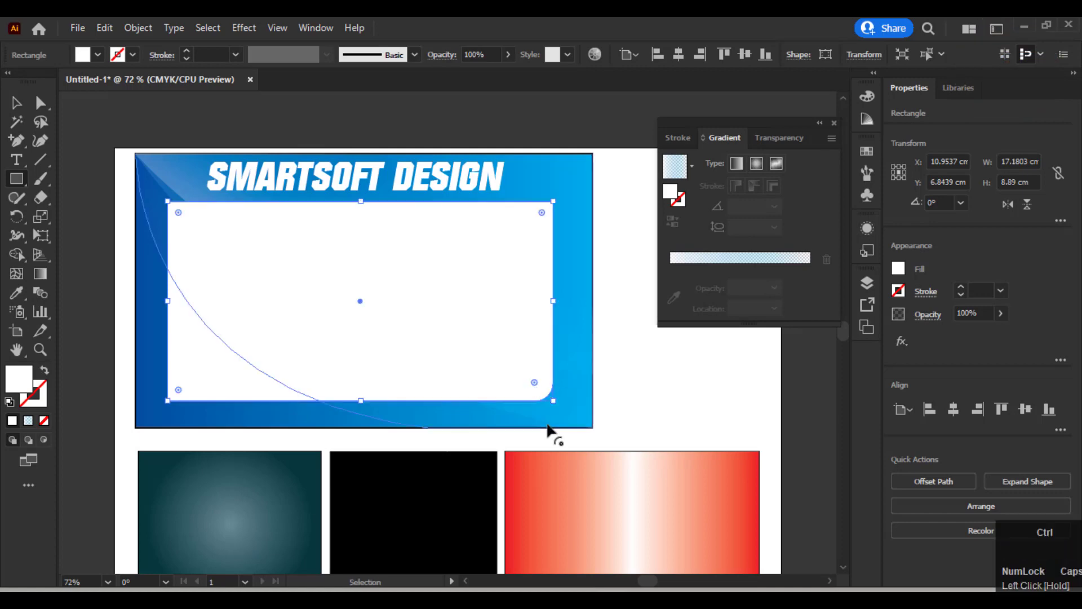
{"action": "key", "text": "ctrl+z"}
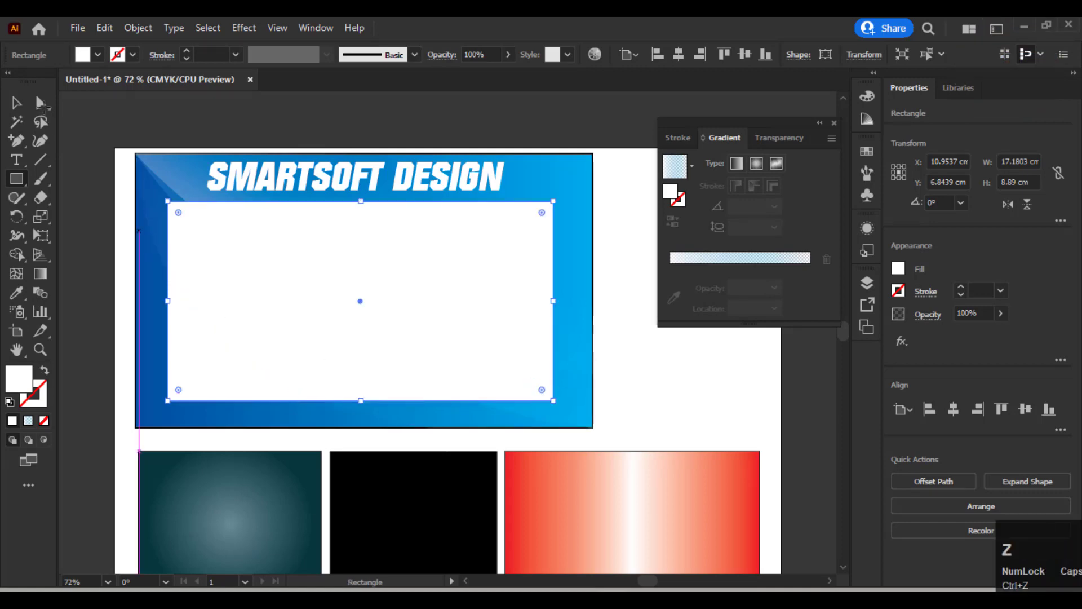
{"action": "left_click", "coordinate": [41, 103]}
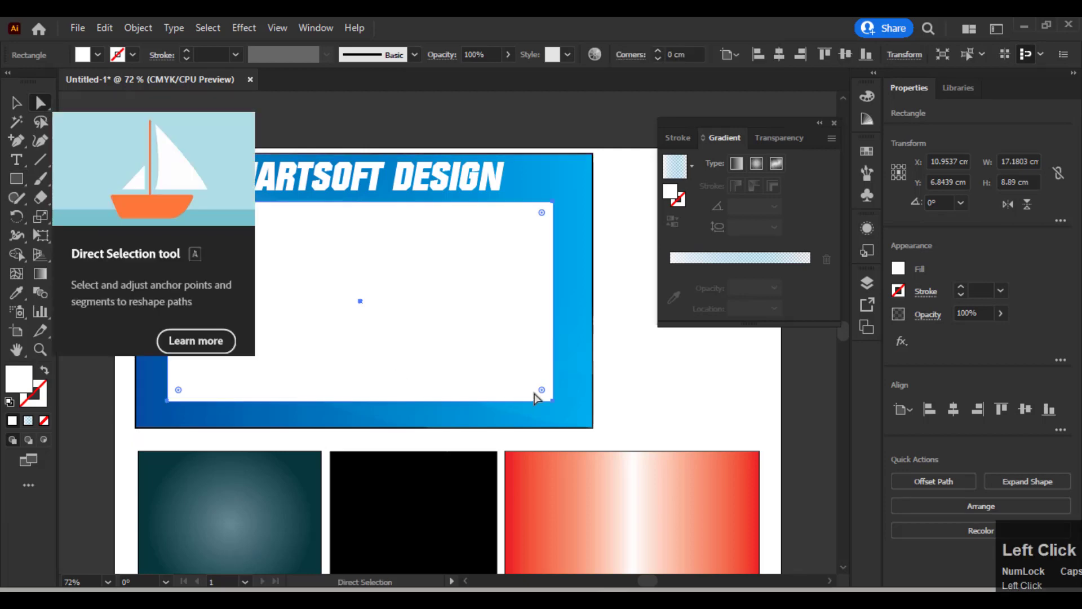
{"action": "left_click_drag", "start_coordinate": [543, 391], "coordinate": [534, 392]}
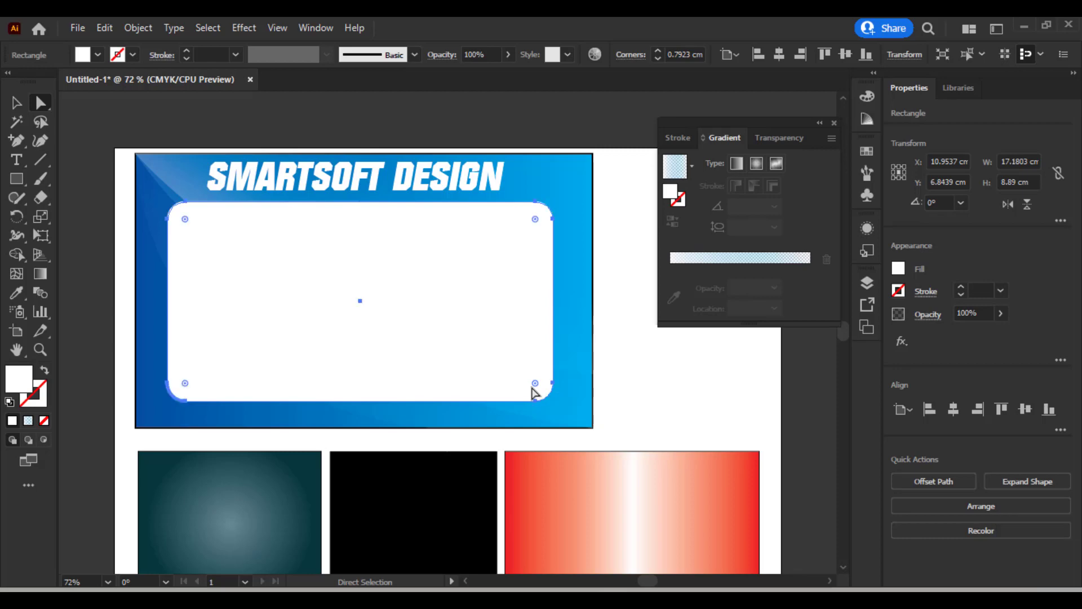
- Nudge the rounded white rectangle down by about 0.21 cm and deselect it
{"action": "left_click", "coordinate": [17, 103]}
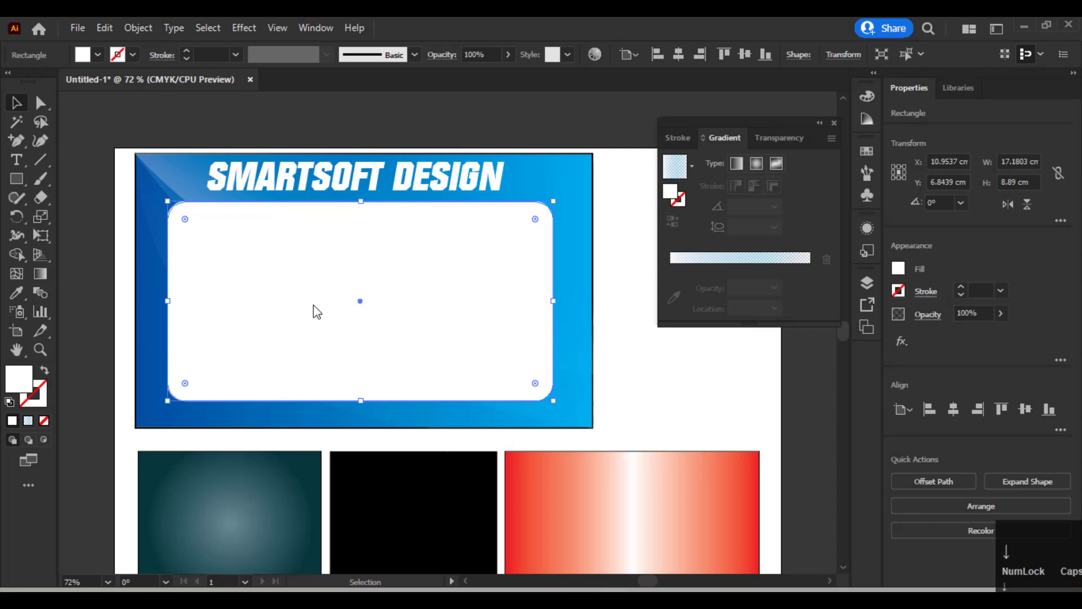
{"action": "key", "text": "Down"}
{"action": "key", "text": "Down"}
{"action": "key", "text": "Down"}
{"action": "left_click", "coordinate": [607, 140]}
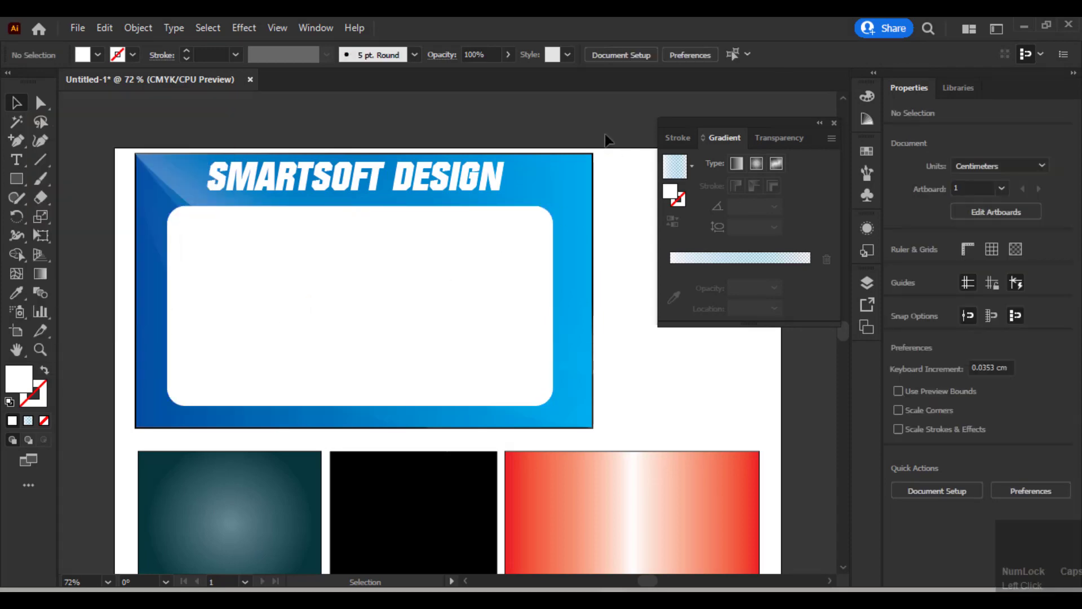
- Set the rounded white rectangle's opacity to 31% and deselect it
{"action": "left_click", "coordinate": [496, 280]}
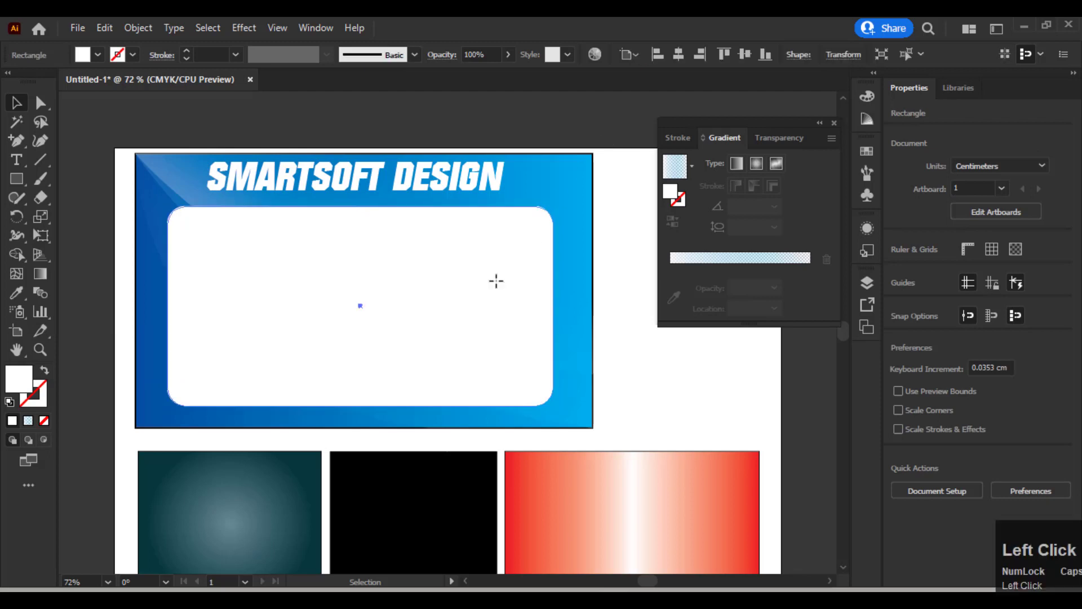
{"action": "left_click", "coordinate": [509, 55]}
{"action": "left_click", "coordinate": [461, 74]}
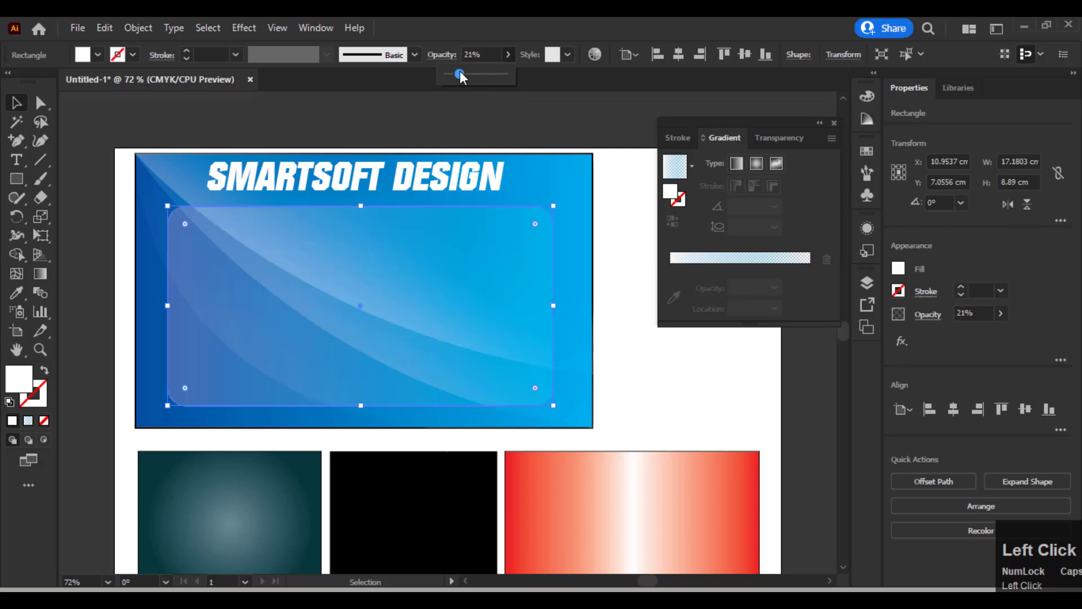
{"action": "left_click", "coordinate": [465, 74]}
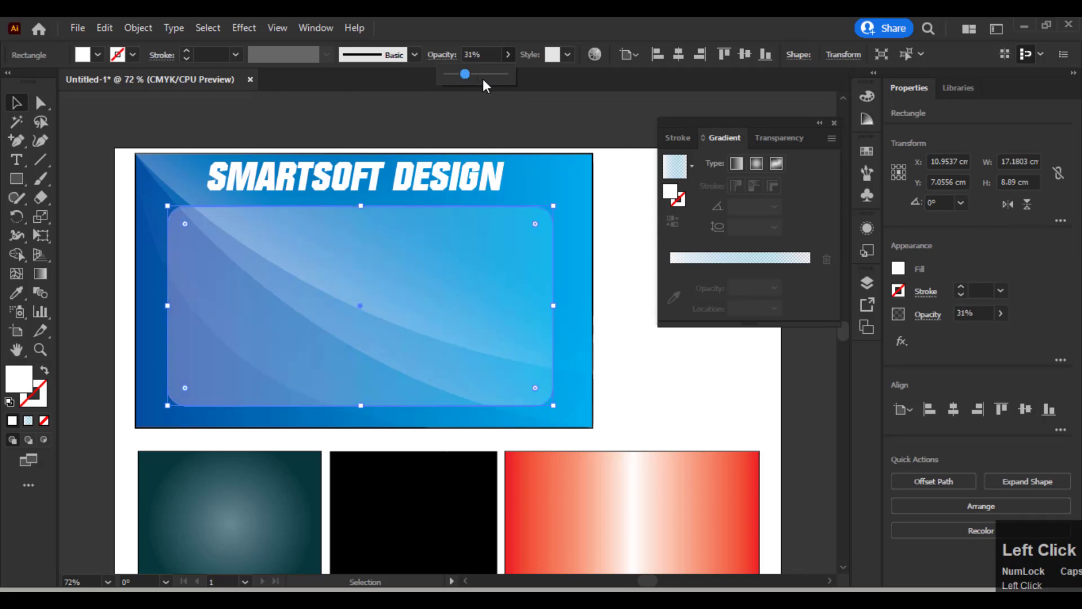
{"action": "left_click", "coordinate": [535, 121]}
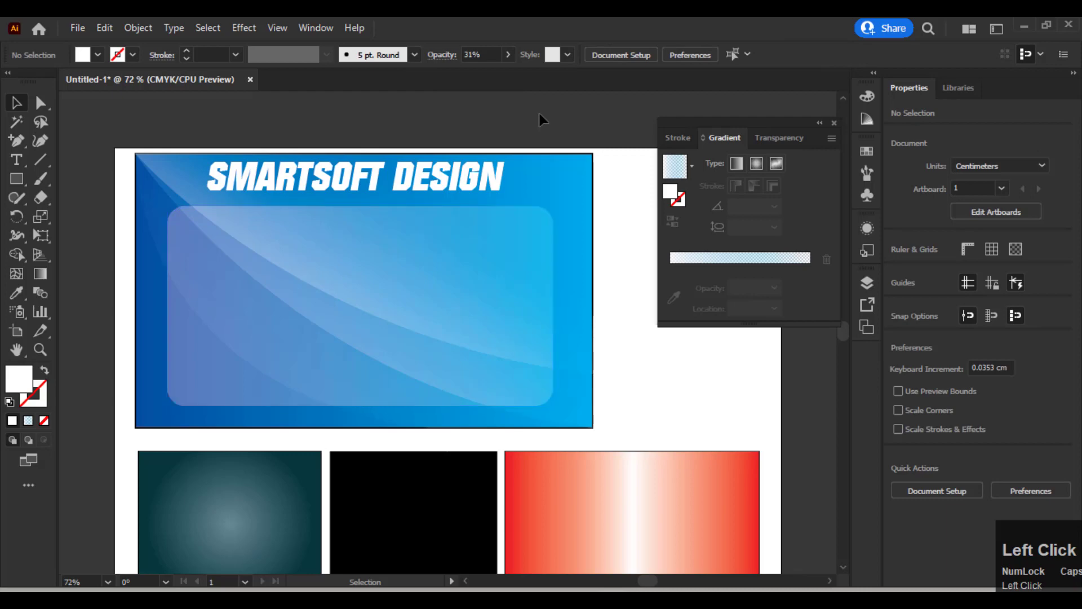
{"action": "left_click", "coordinate": [539, 113]}
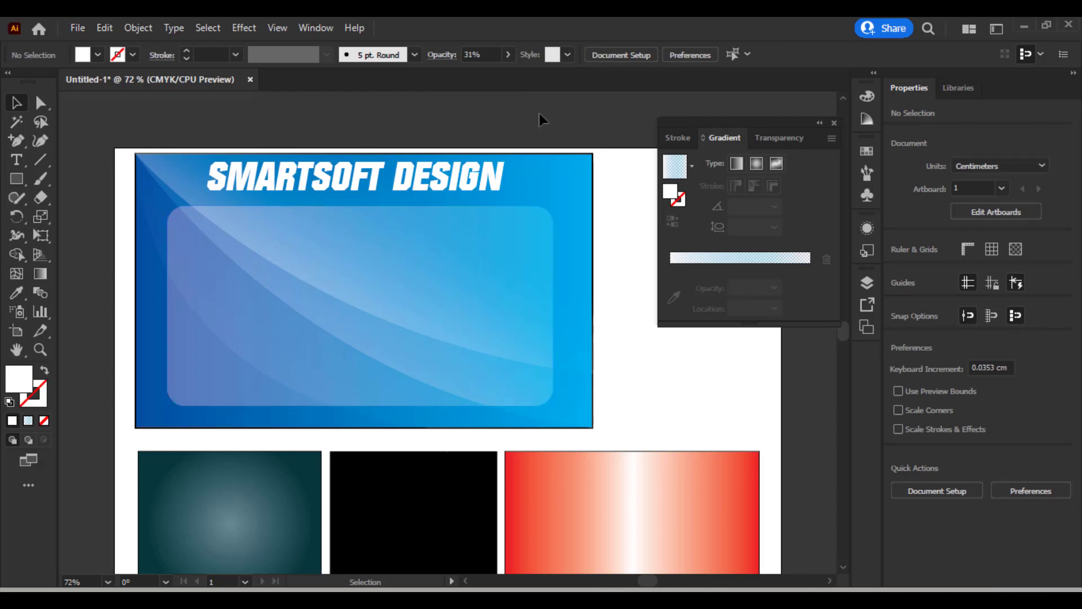
- Change the SMARTSOFT DESIGN title's fill to CMYK Yellow and deselect it
{"action": "left_click", "coordinate": [384, 164]}
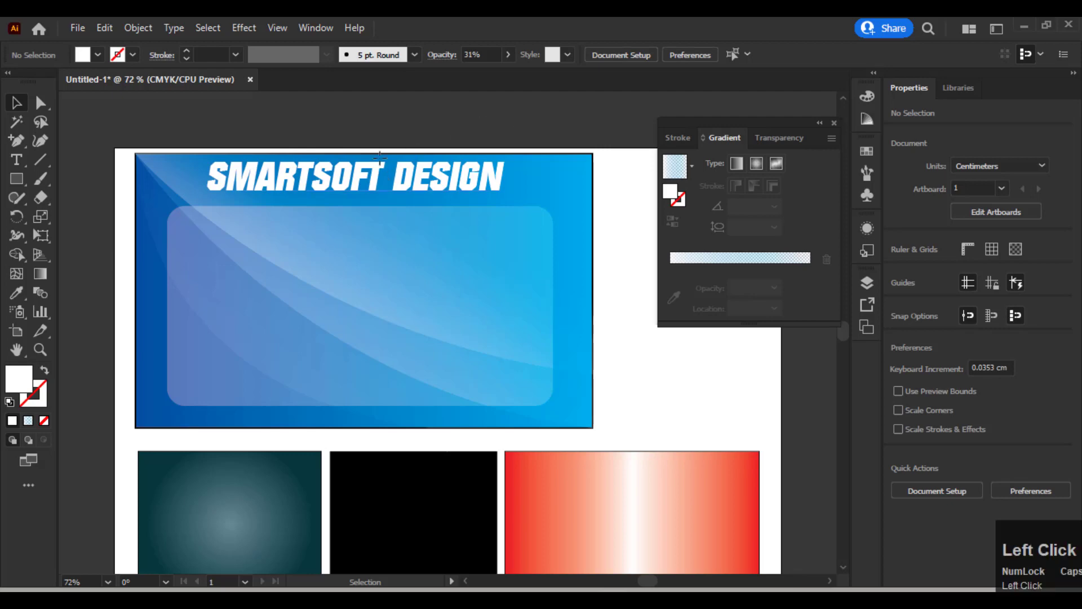
{"action": "left_click", "coordinate": [357, 172]}
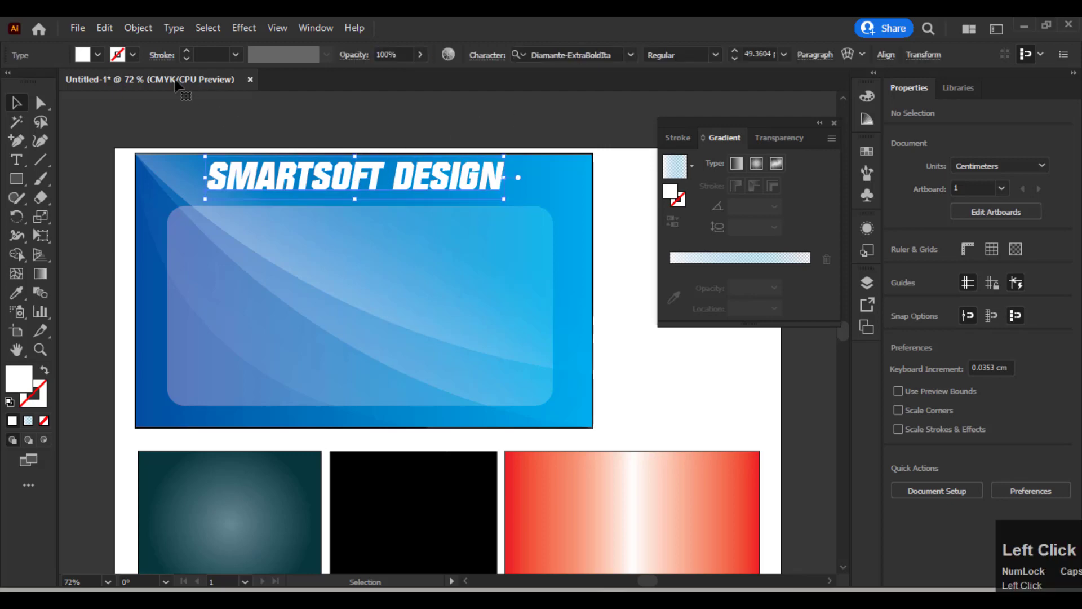
{"action": "left_click", "coordinate": [99, 62]}
{"action": "left_click", "coordinate": [66, 81]}
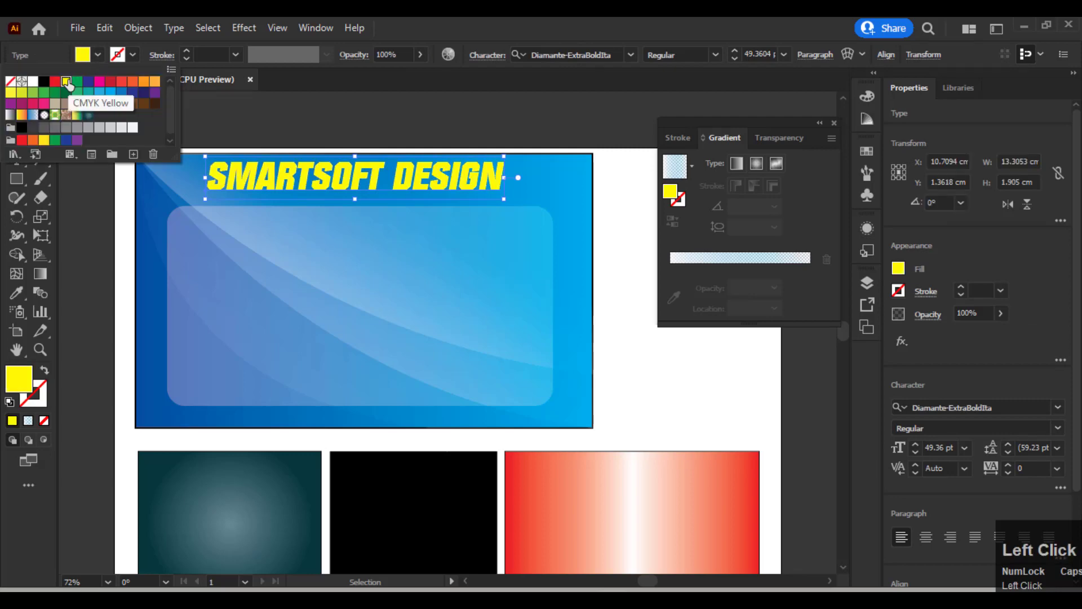
{"action": "left_click", "coordinate": [418, 117]}
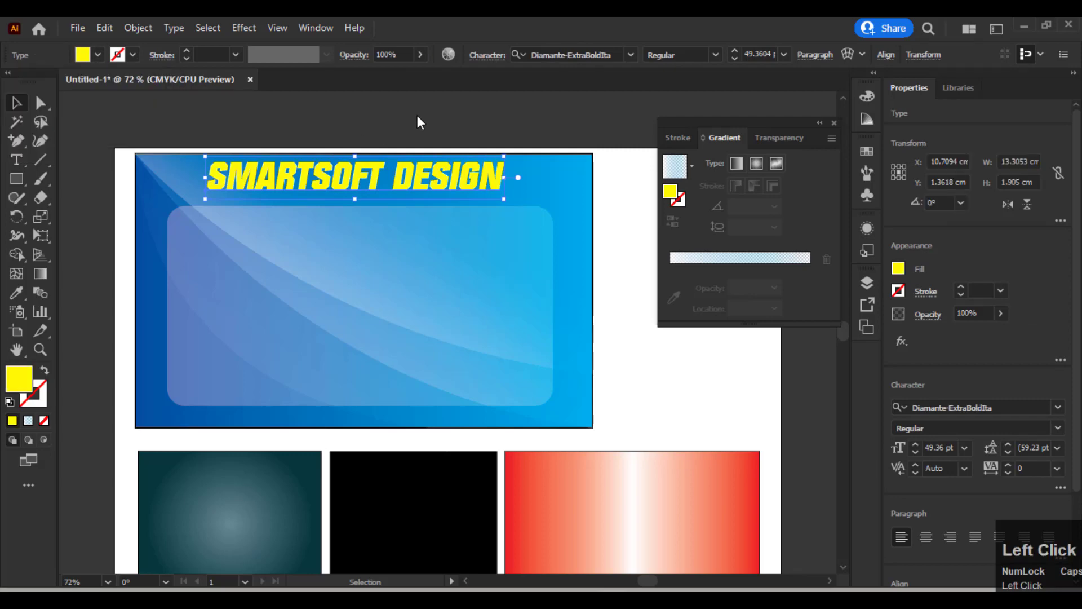
{"action": "left_click", "coordinate": [417, 117]}
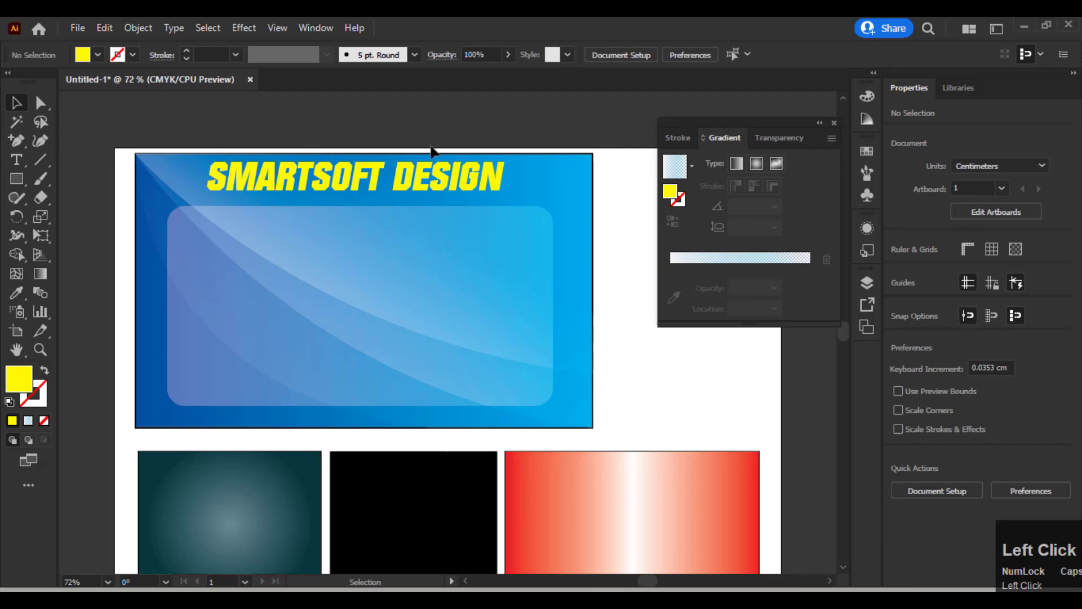
{"action": "left_click", "coordinate": [441, 183]}
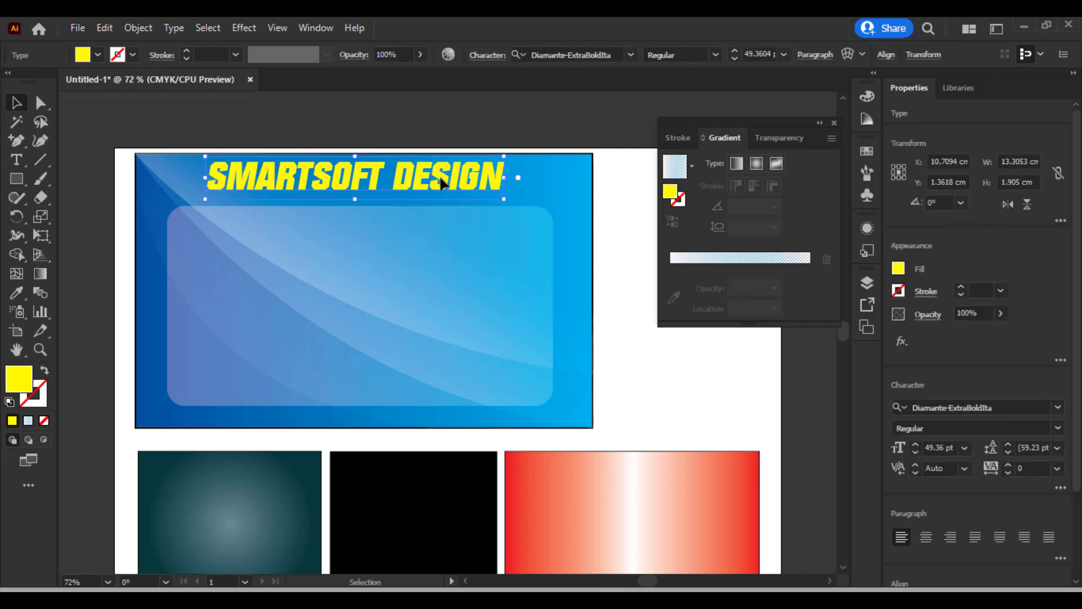
{"action": "left_click", "coordinate": [493, 80]}
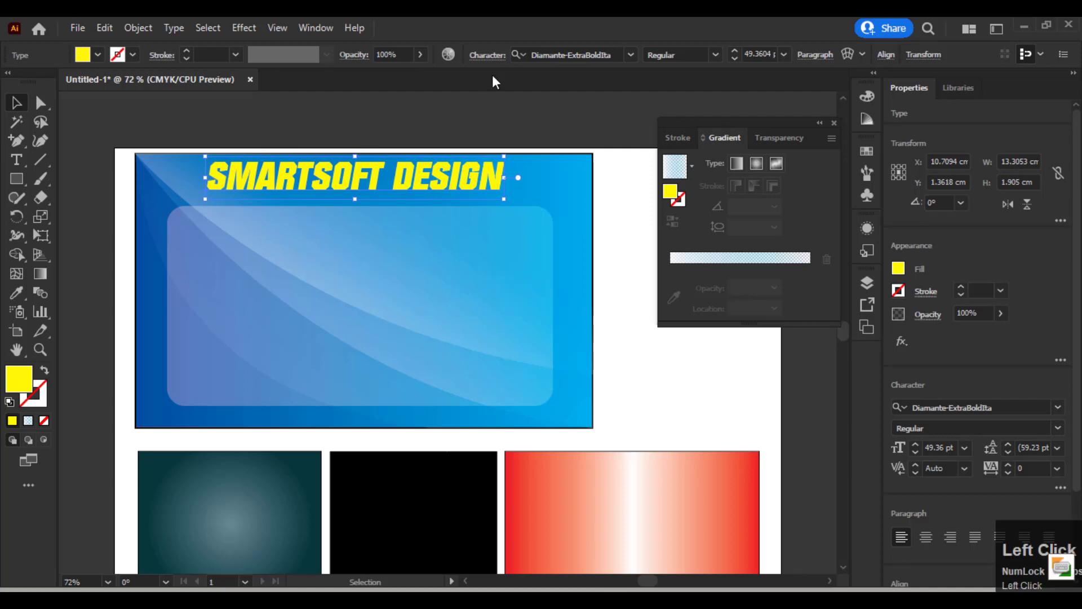
{"action": "left_click", "coordinate": [501, 103]}
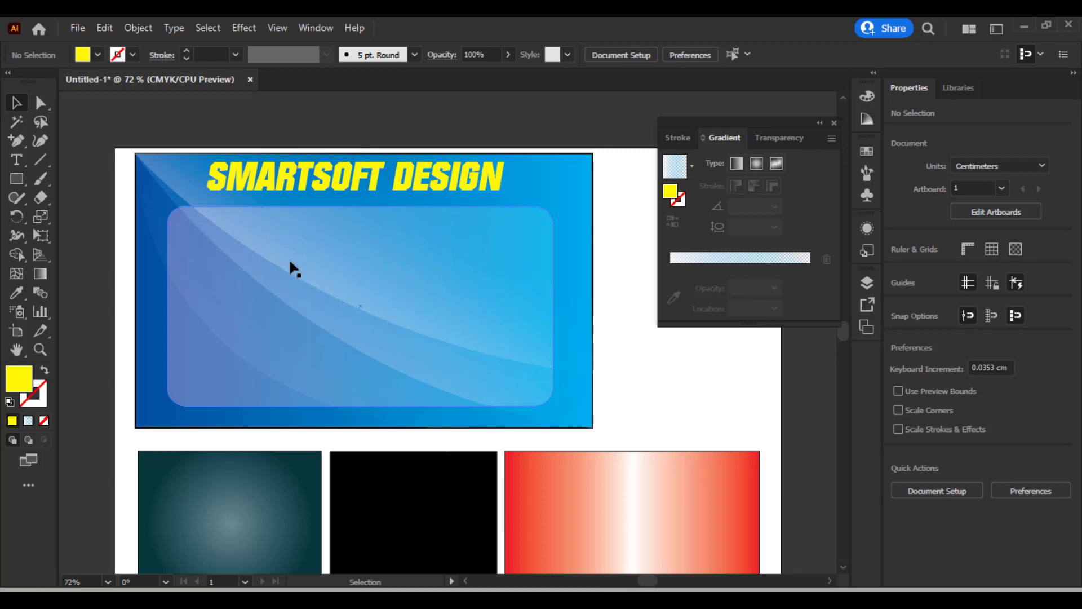
- Create a new landscape A4 document, 29.7 × 21 cm, in CMYK colour mode
{"action": "key", "text": "ctrl+n"}
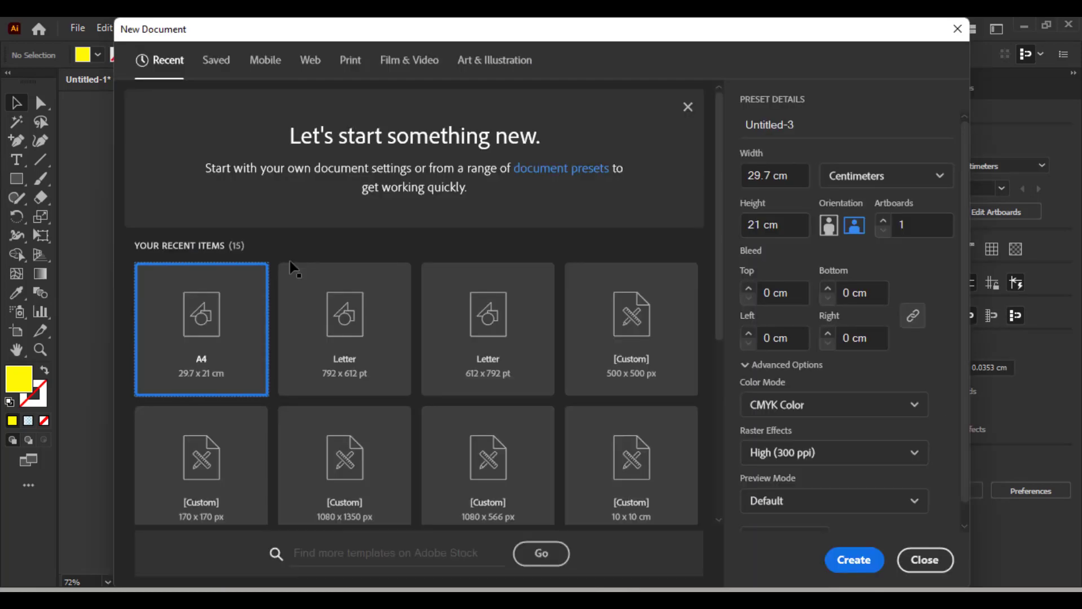
{"action": "key", "text": "Return"}
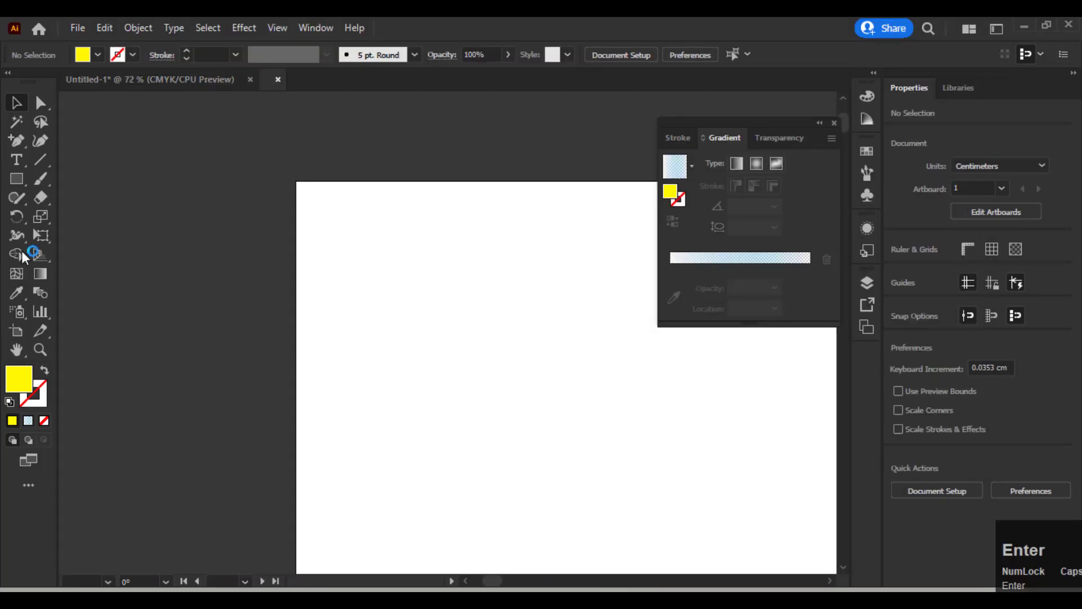
- Draw a rectangle about 8.6 × 7.8 cm on the artboard and fill it with the default white-to-black linear gradient
{"action": "left_click", "coordinate": [211, 234]}
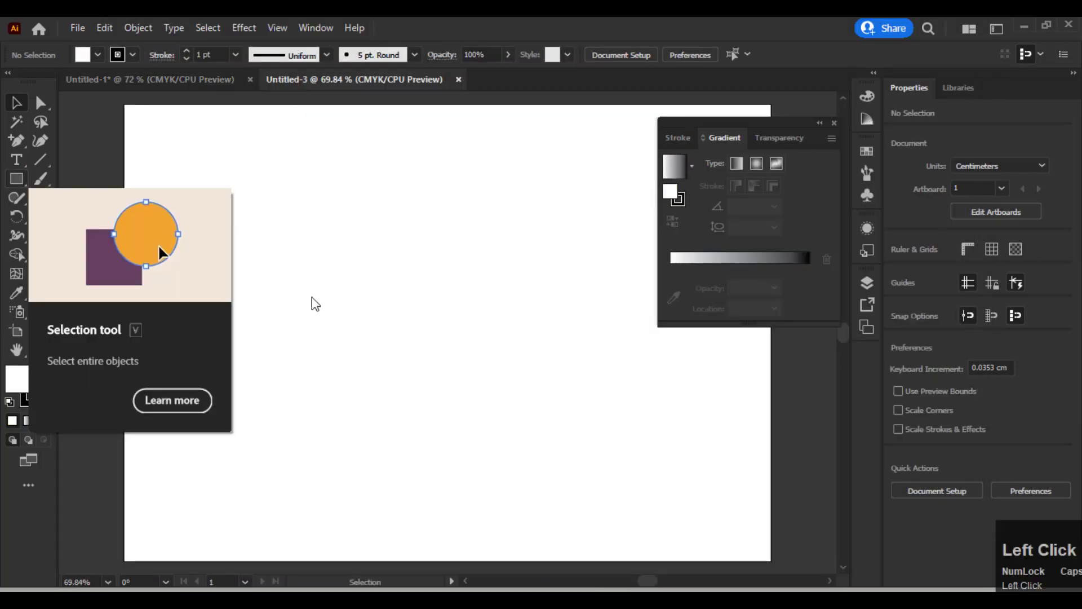
{"action": "key", "text": "m"}
{"action": "left_click_drag", "start_coordinate": [215, 227], "coordinate": [403, 397]}
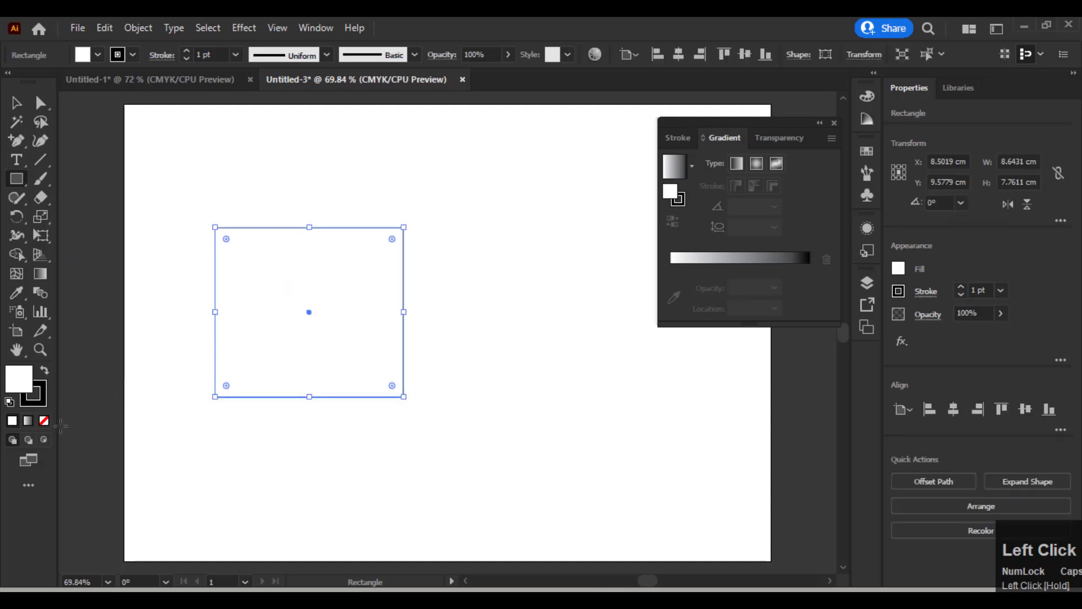
{"action": "left_click", "coordinate": [28, 421]}
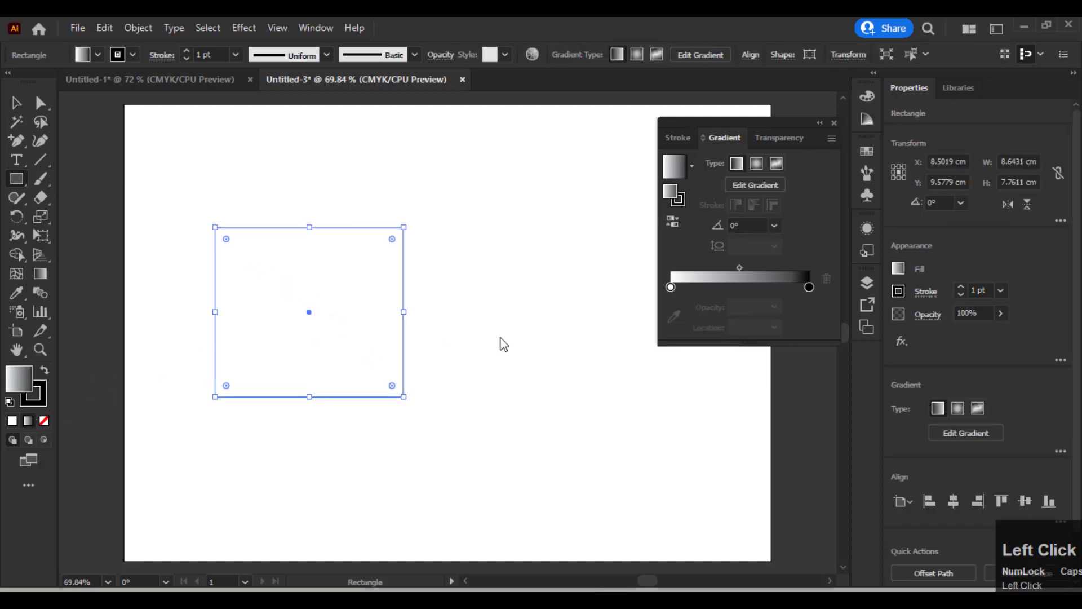
{"action": "left_click", "coordinate": [747, 282]}
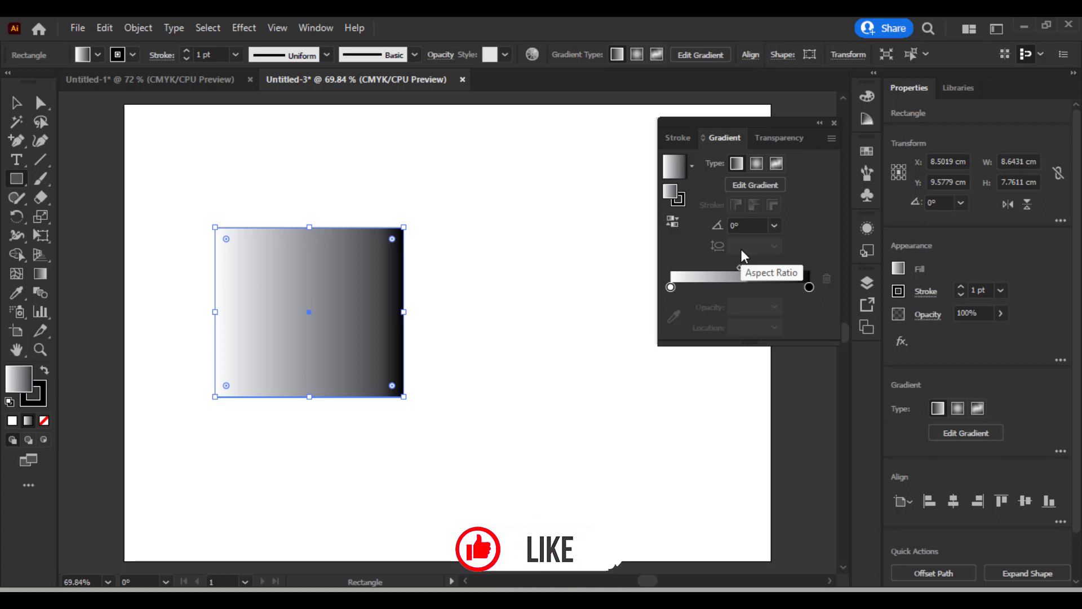
- Delete the gradient-filled rectangle from the artboard
{"action": "left_click", "coordinate": [21, 113]}
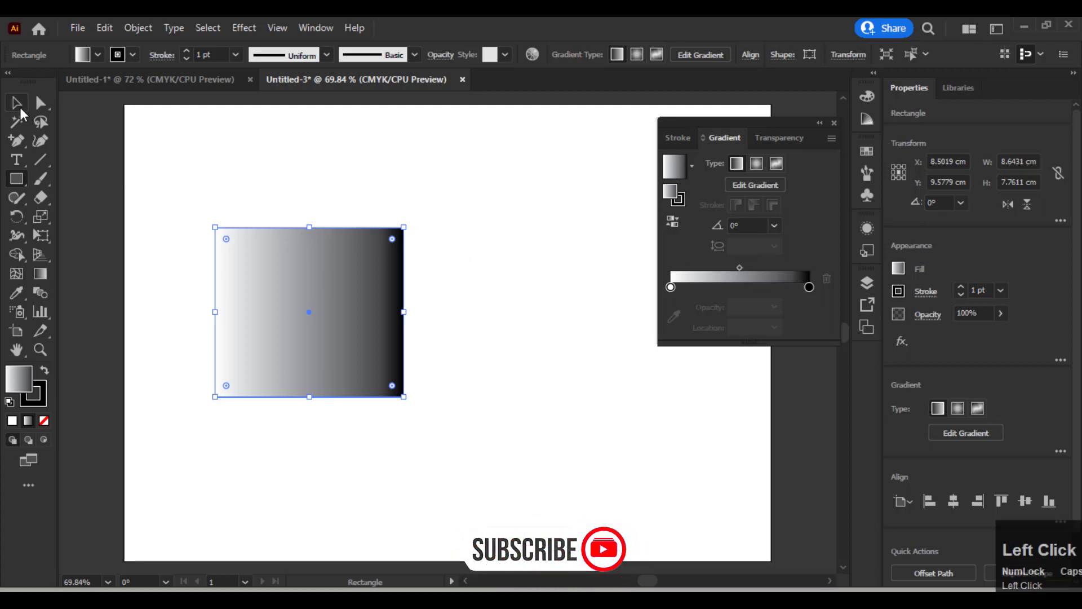
{"action": "key", "text": "Delete"}
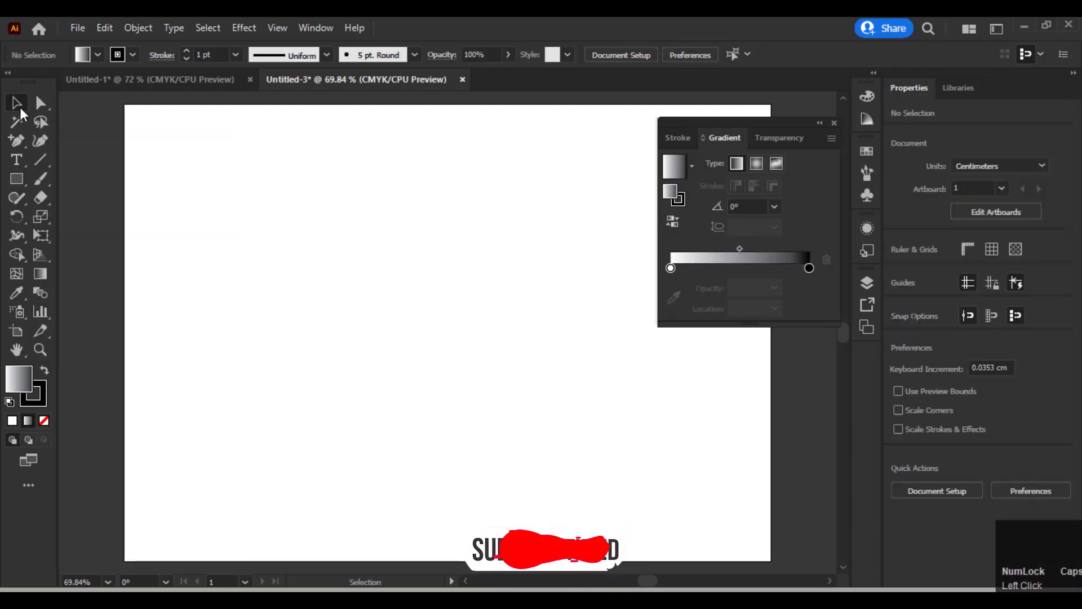
- Draw a circle about 11.8 cm in diameter near the artboard's centre with the white-to-black linear gradient fill
{"action": "right_click", "coordinate": [19, 176]}
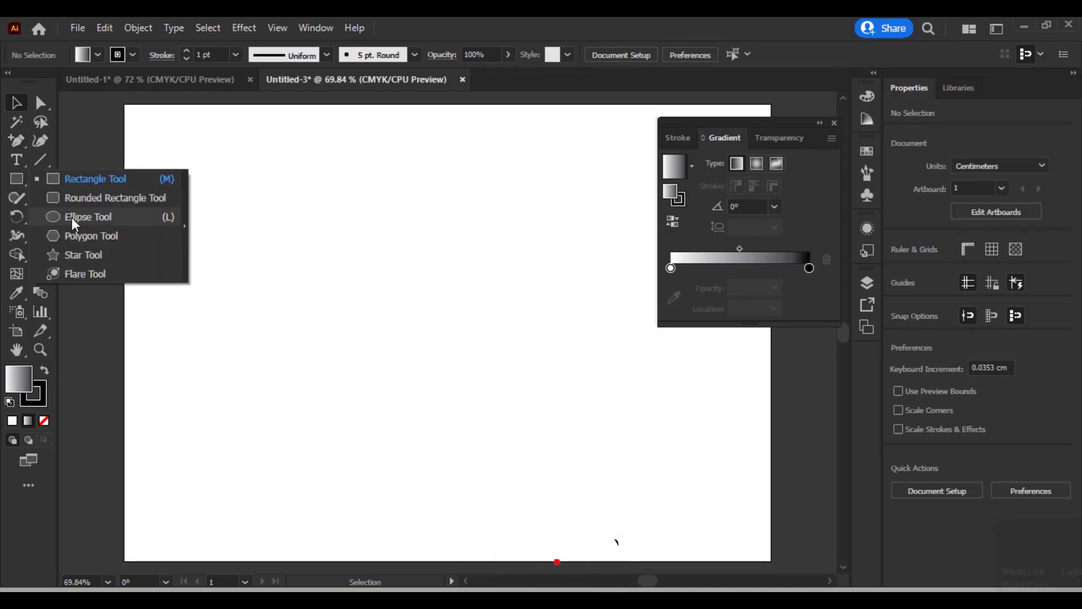
{"action": "left_click", "coordinate": [73, 218]}
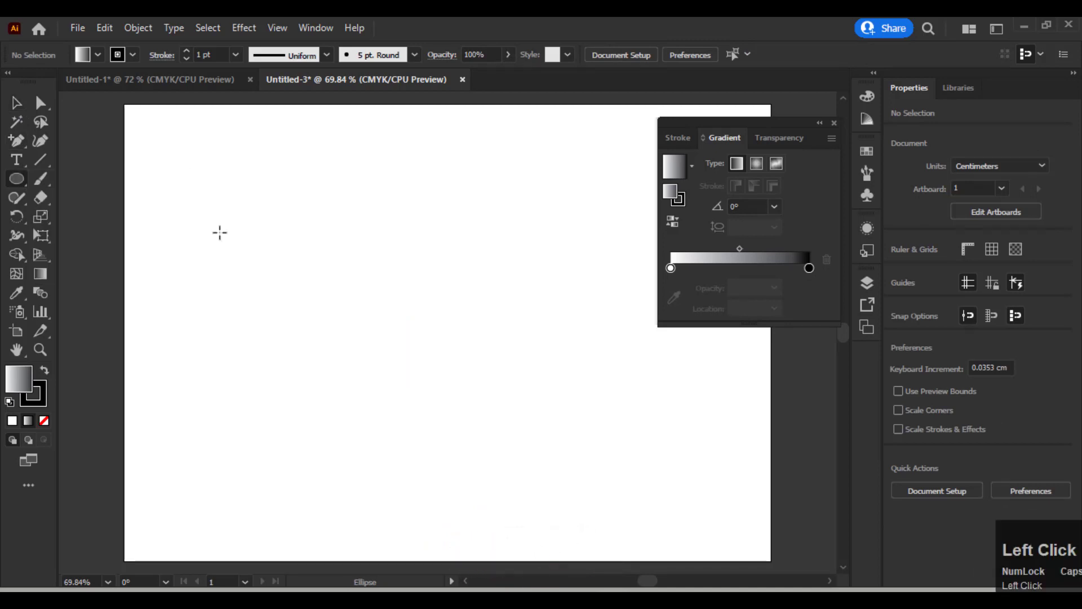
{"action": "left_click_drag", "start_coordinate": [265, 231], "coordinate": [520, 463]}
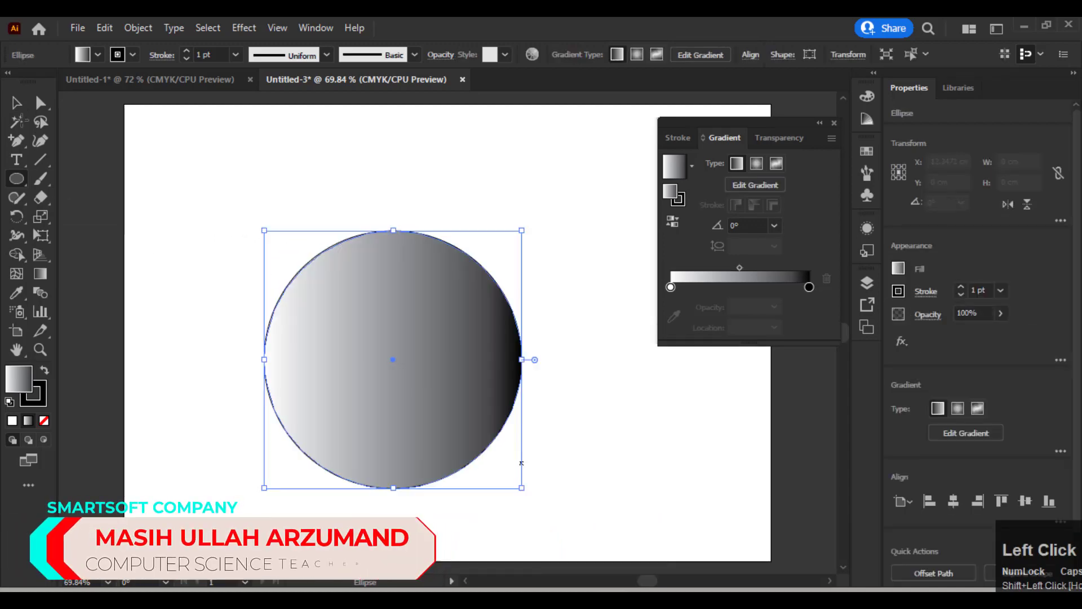
- Set the circle's stroke to None and keep the circle selected with the Selection tool
{"action": "left_click", "coordinate": [132, 55]}
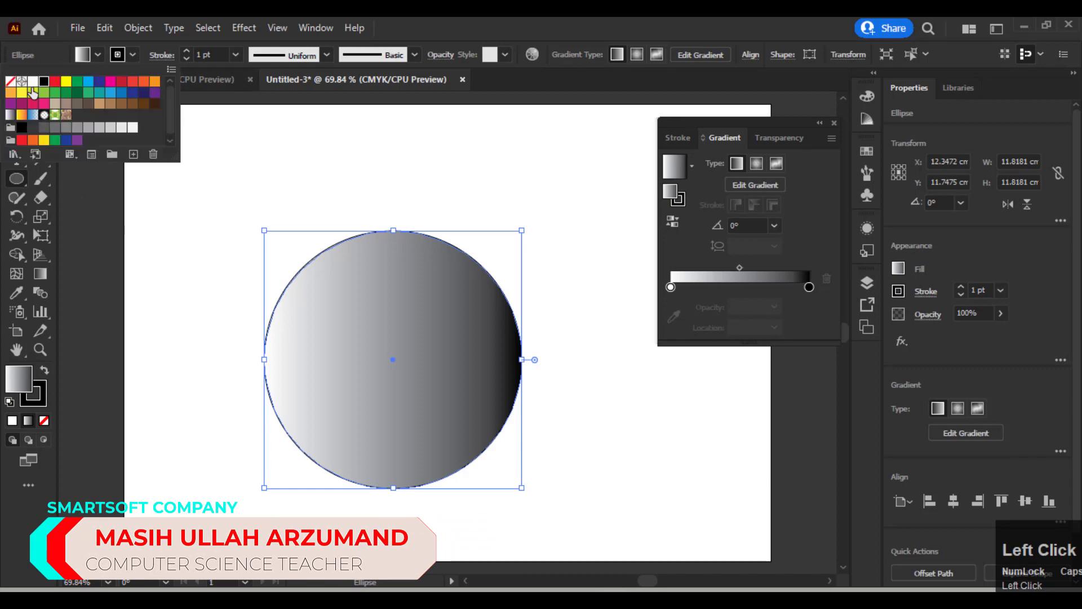
{"action": "left_click", "coordinate": [15, 85]}
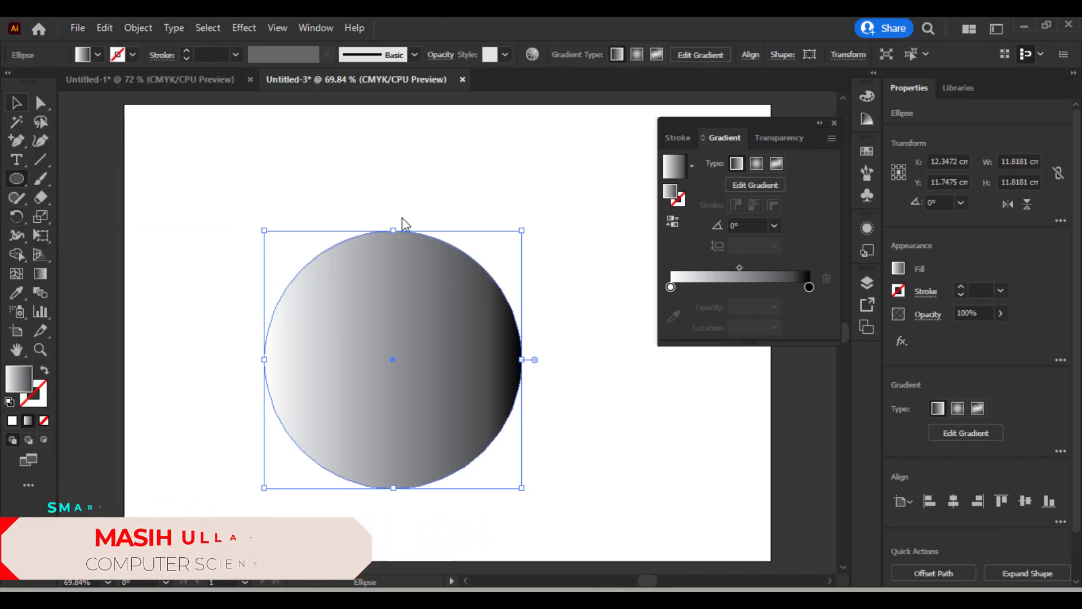
{"action": "left_click", "coordinate": [16, 102]}
{"action": "left_click", "coordinate": [347, 310]}
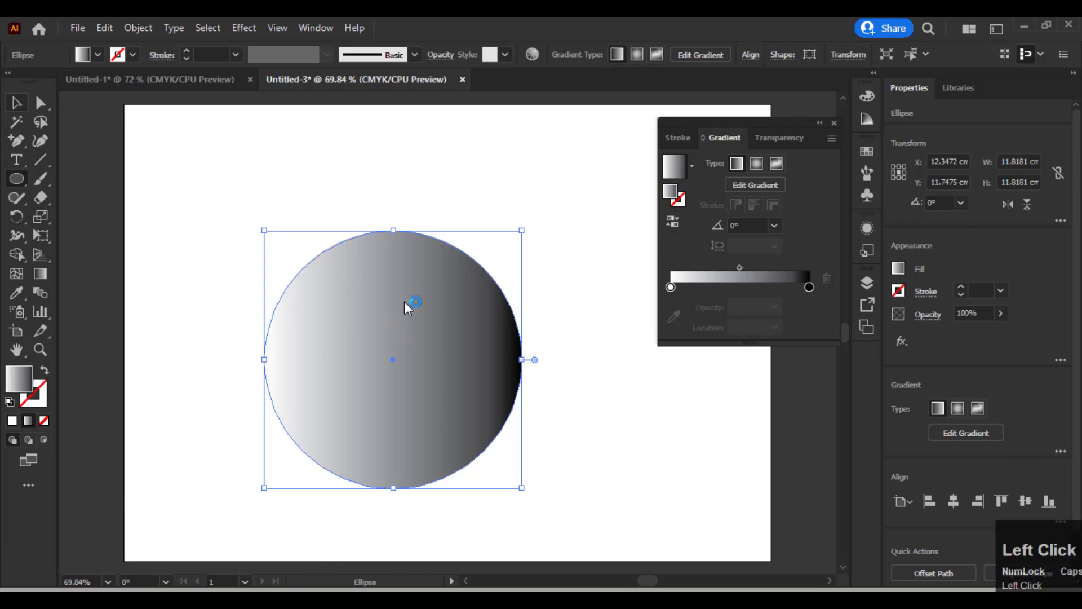